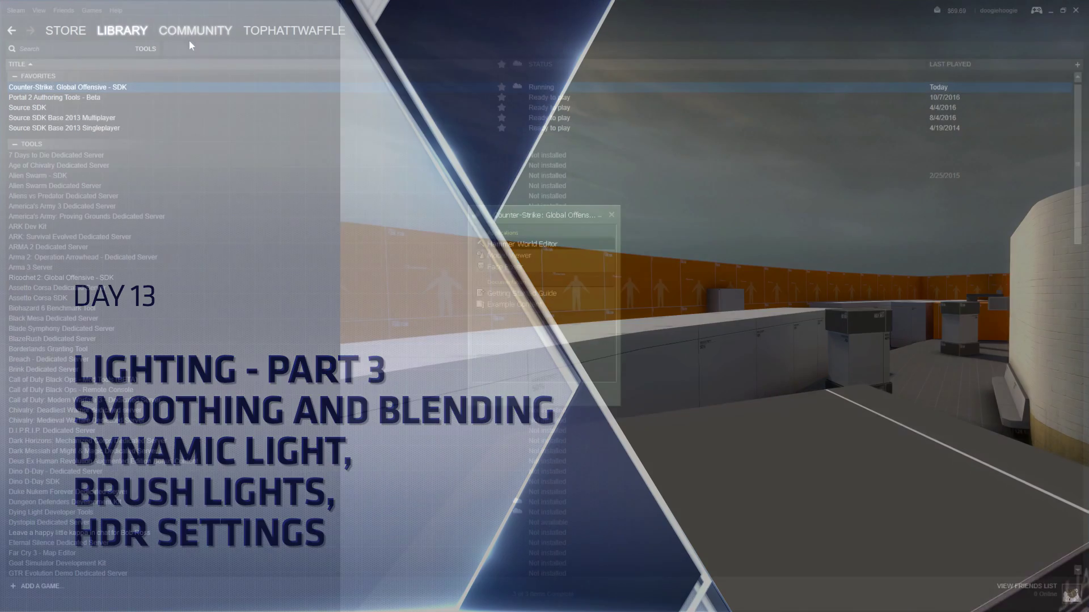
- Skip past the intro title card so de_metro.vmf shows in the four viewports
mouse_move(110, 37)
left_click(118, 174)
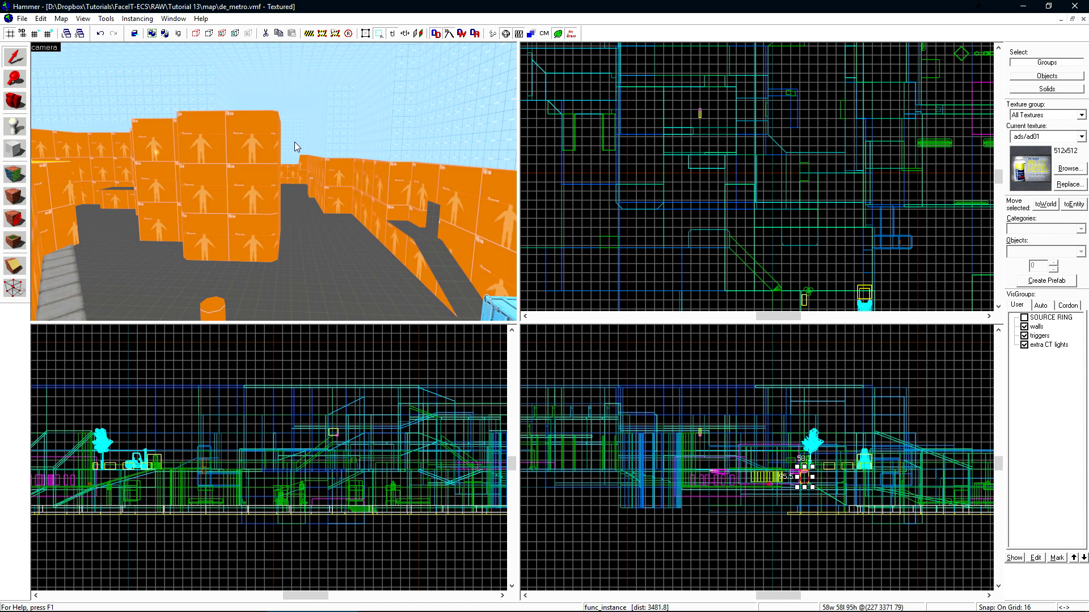
- Fly the 3D camera to the orange-walled corridor, place an entity on its floor, and open its properties
key("z")
key("w")
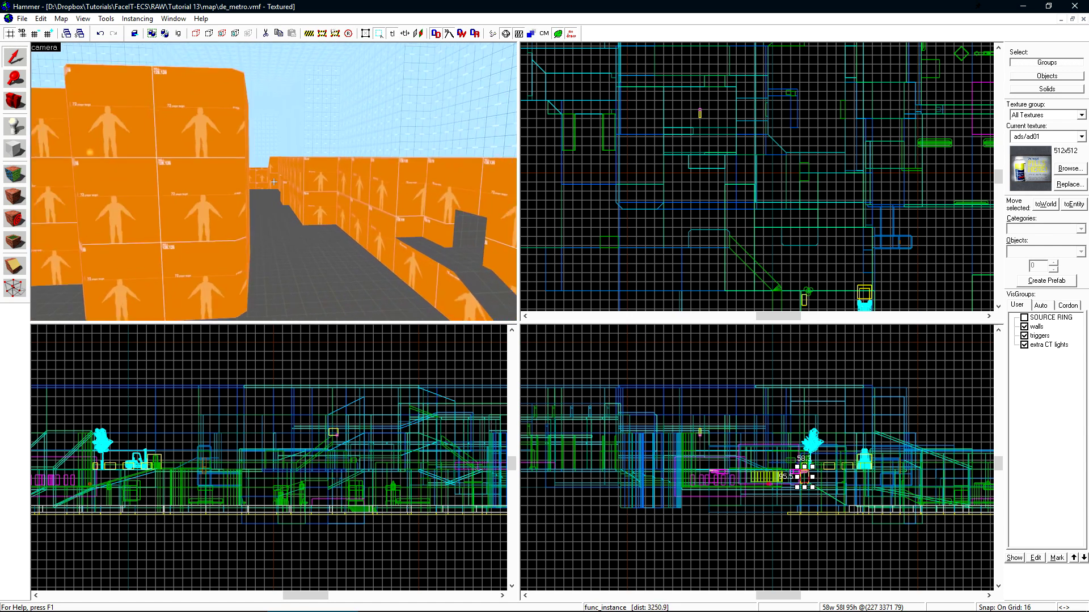
key("w")
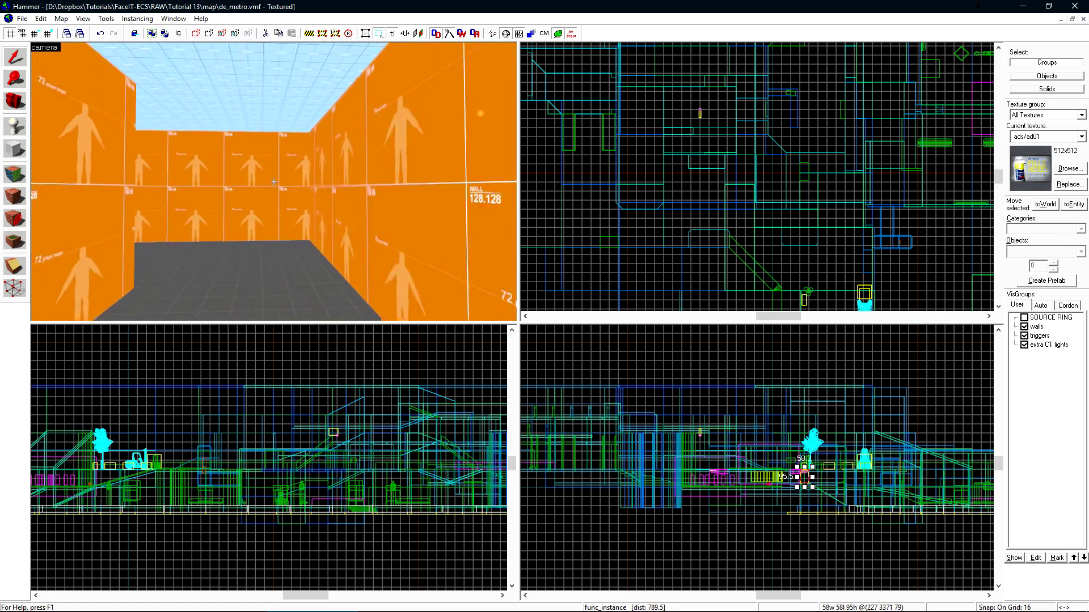
key("z")
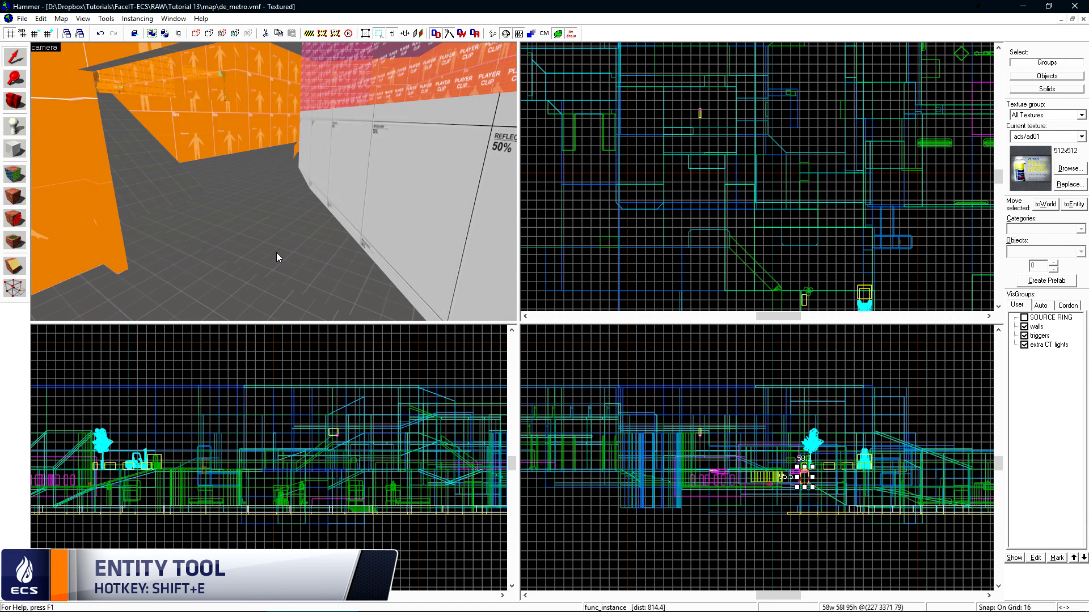
key("shift+e")
left_click(291, 229)
key("shift+s")
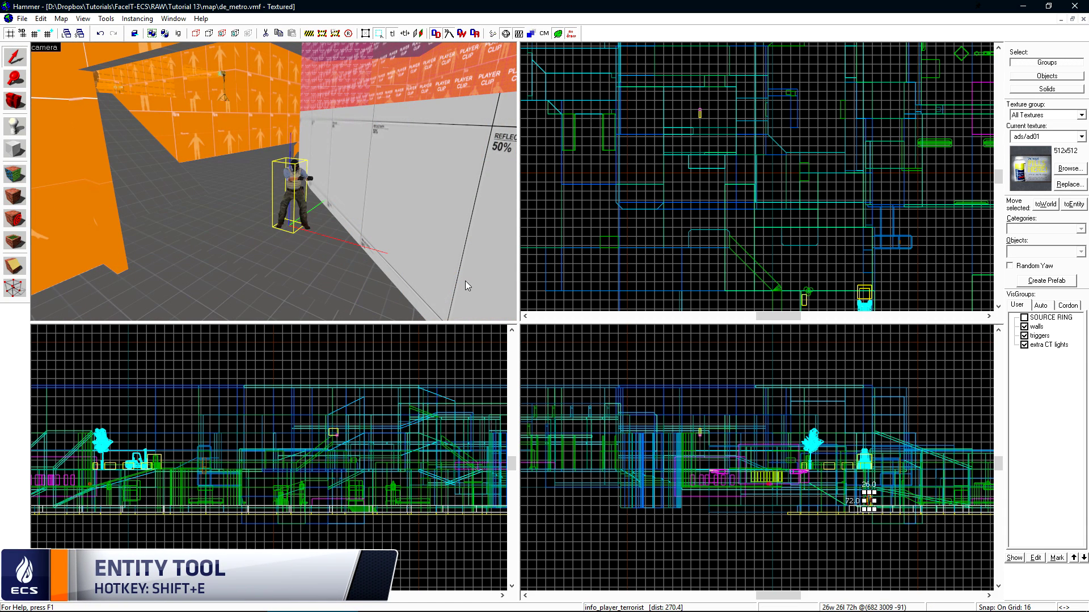
double_click(301, 172)
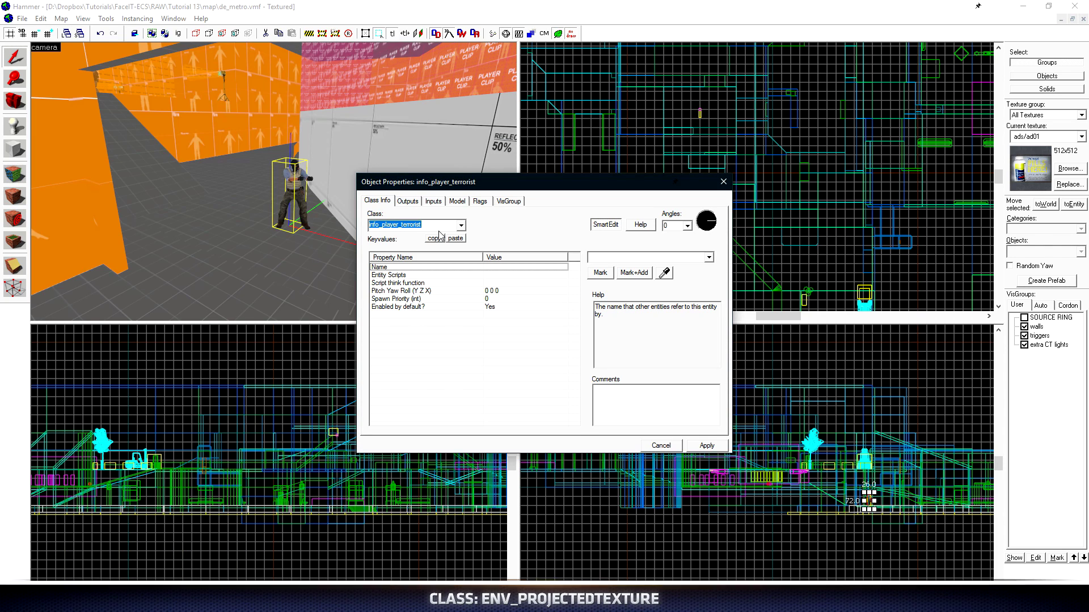
- Change the entity's class to env_projectedtexture and apply it
type("env_pr")
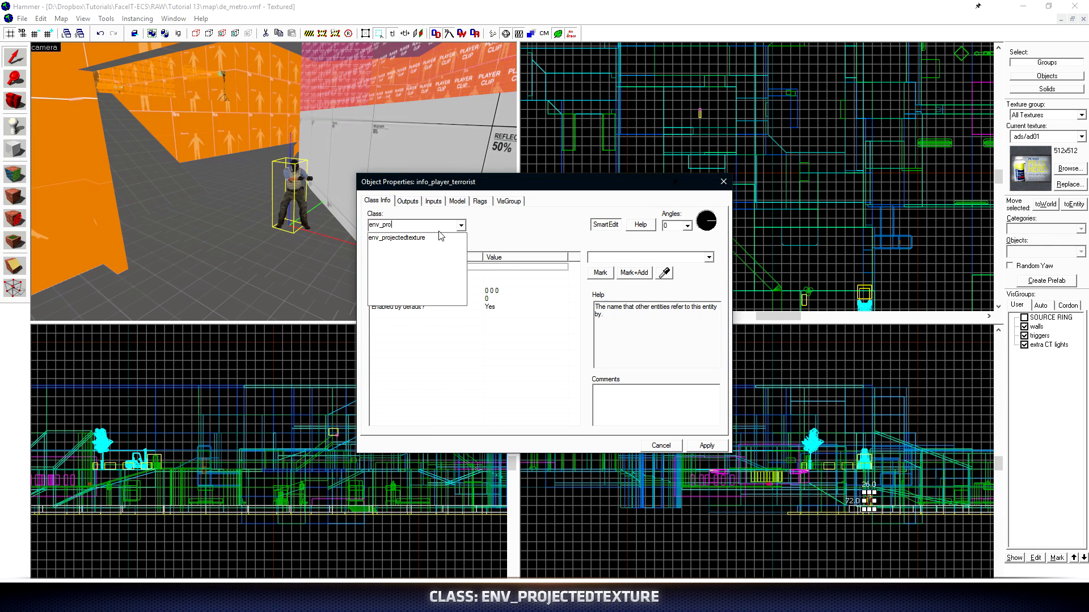
type("o")
left_click(440, 238)
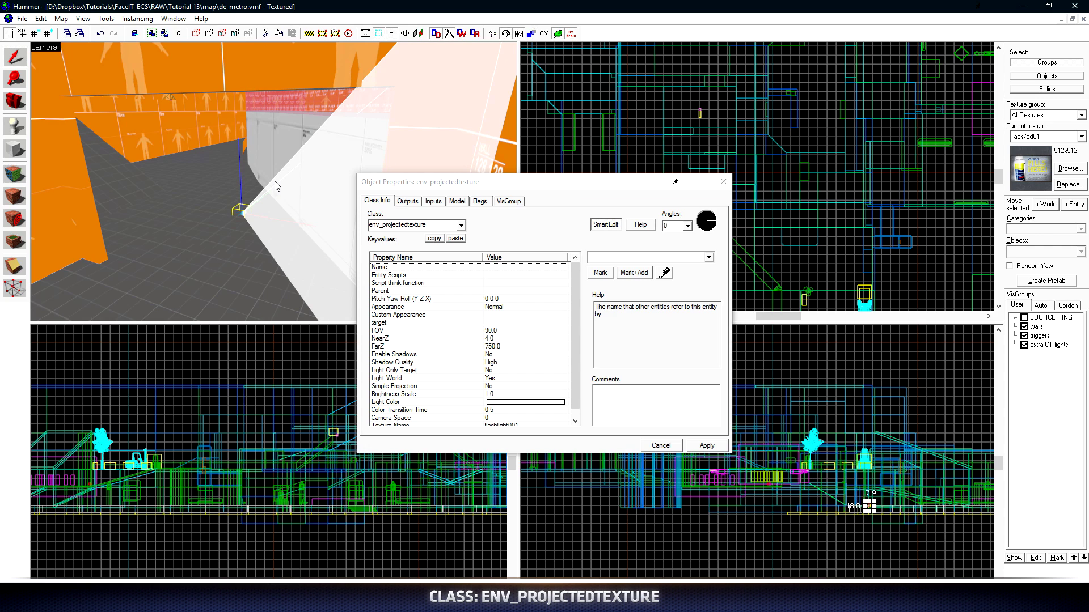
key("w")
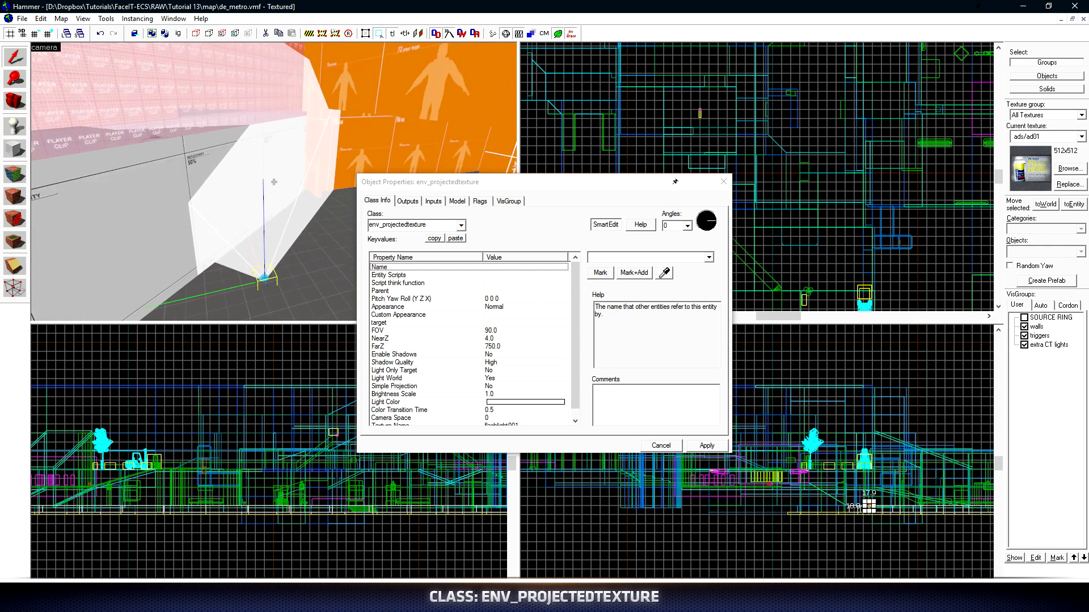
left_click_drag(274, 181, 213, 104)
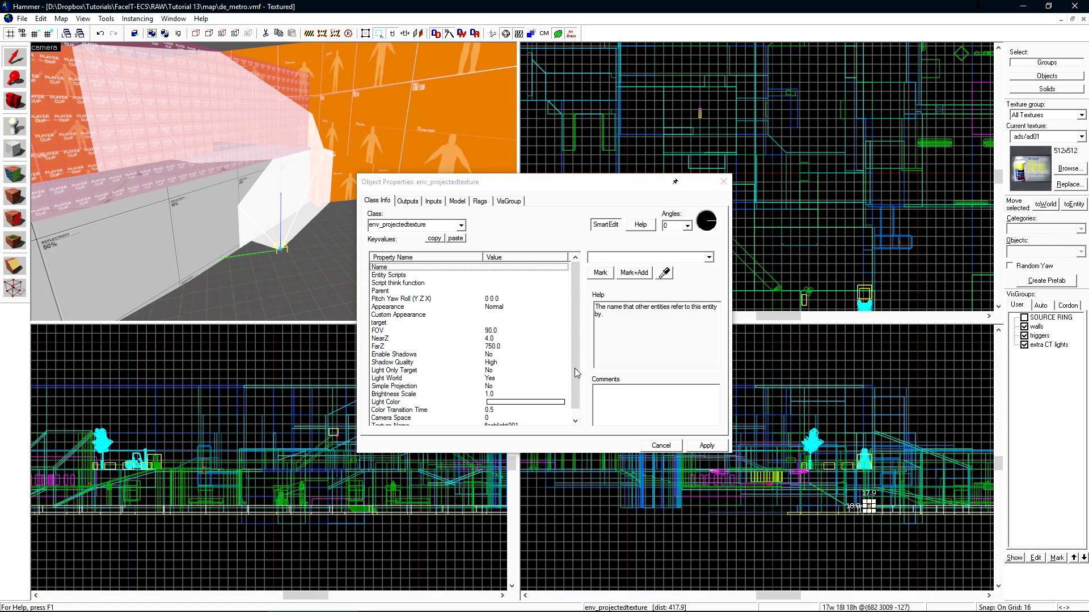
left_click(495, 330)
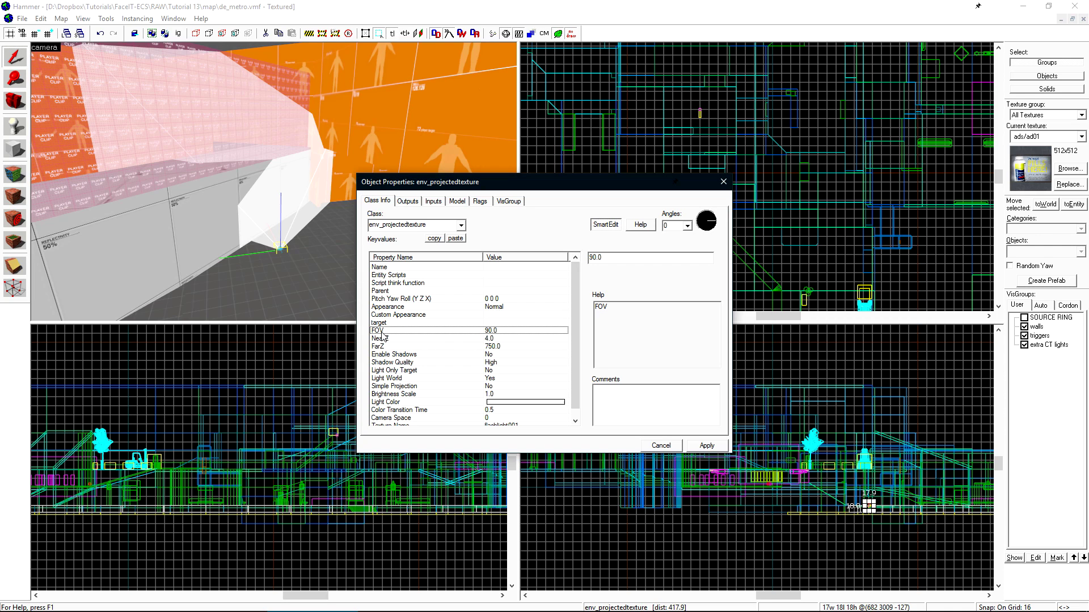
left_click(706, 446)
- Center the views on the light and rotate it to face yaw 105
key("ctrl+shift+e")
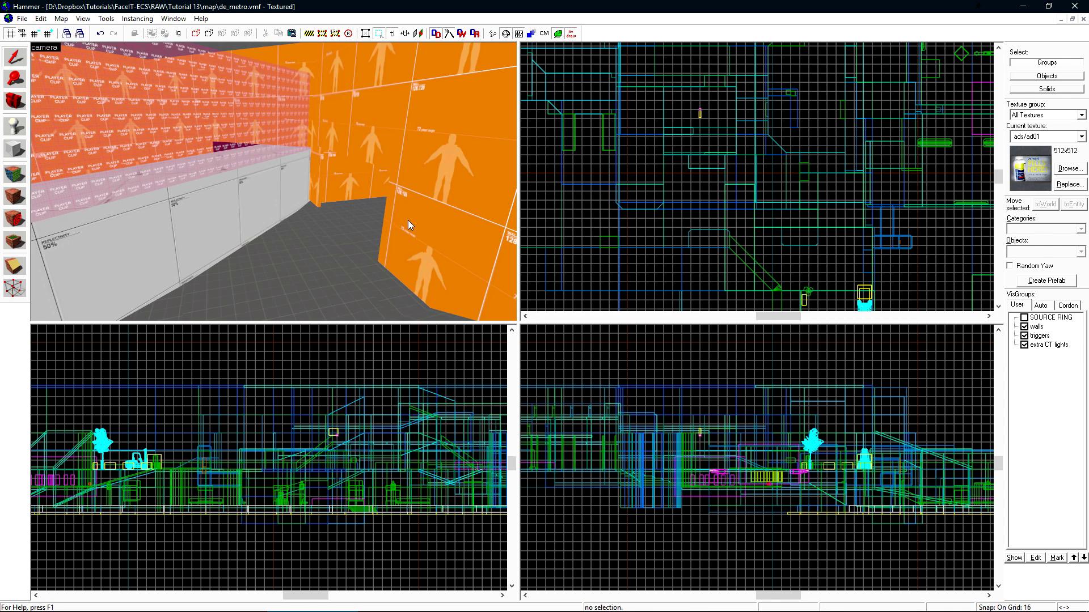
key("ctrl+e")
scroll(747, 178, "up", 5)
left_click(777, 183)
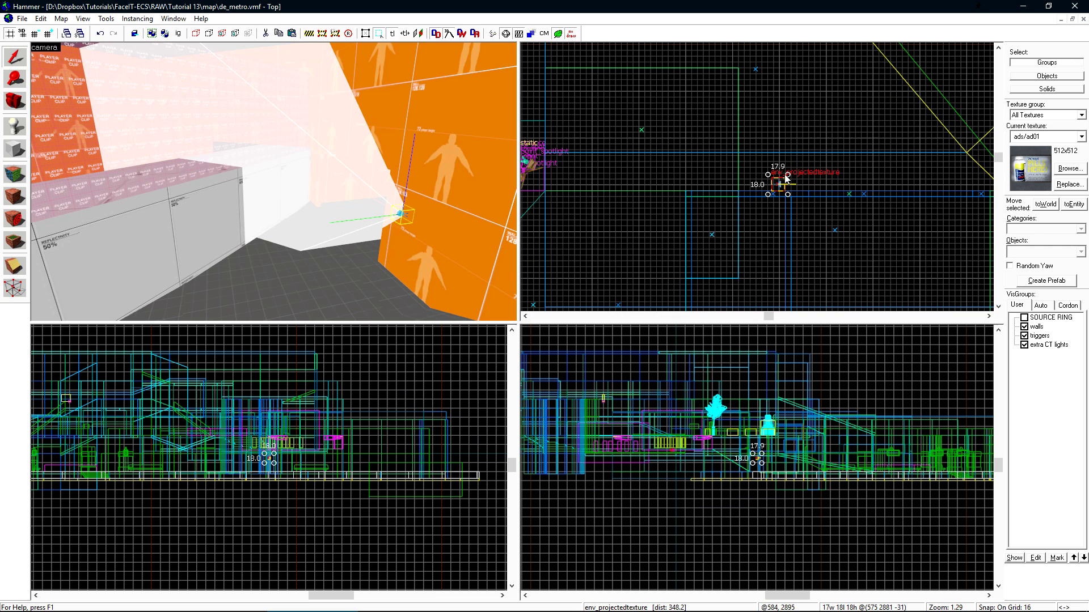
left_click_drag(773, 179, 755, 166)
key("z")
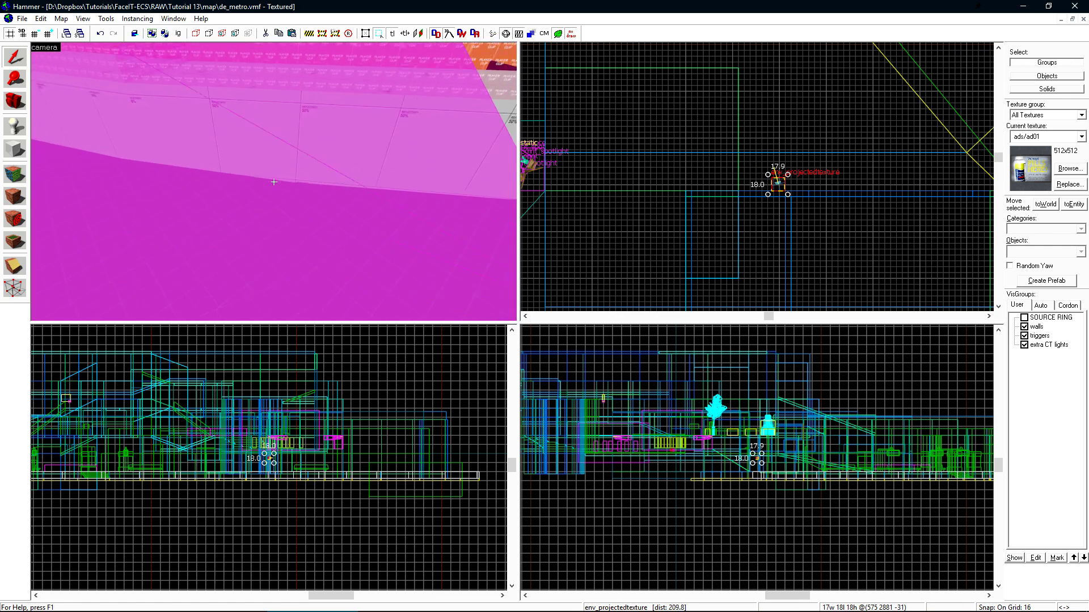
key("z")
- Set the light's FOV to 60, then hide everything except the light
key("alt+Return")
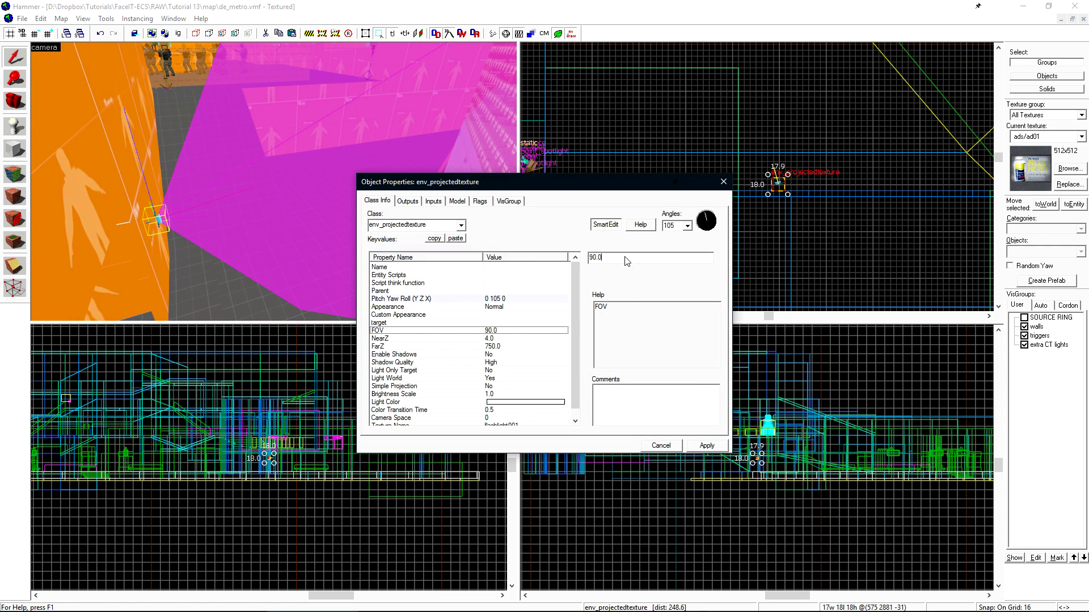
type("60")
left_click(274, 182)
key("z")
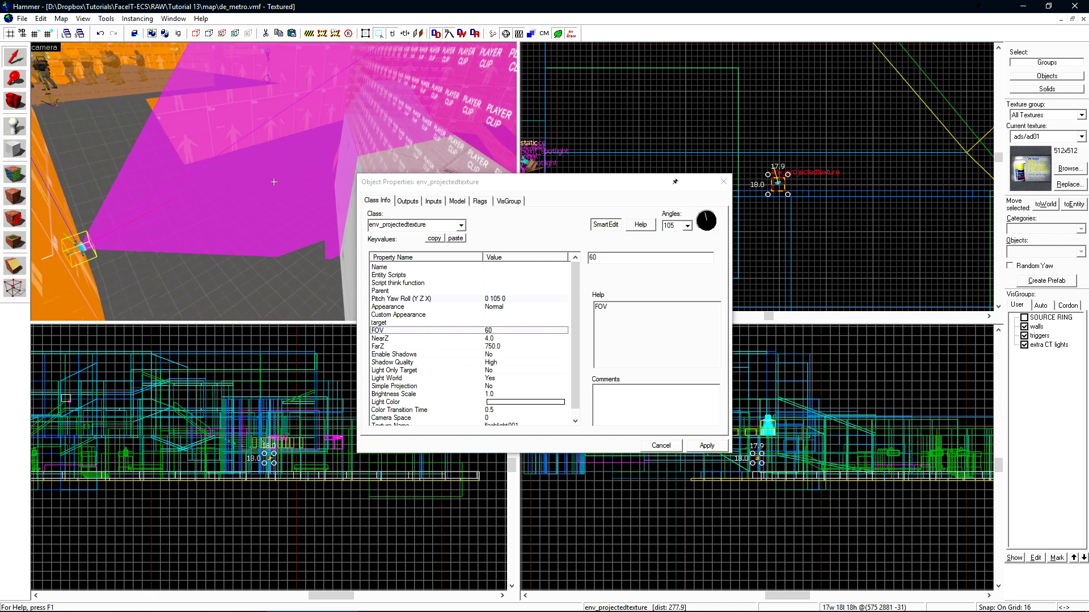
key("z")
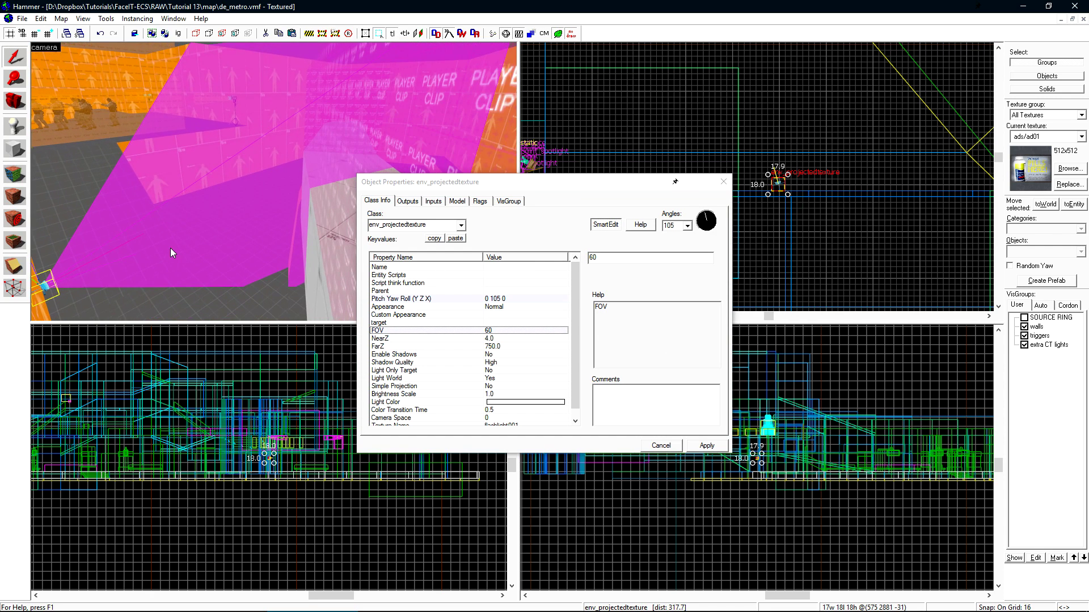
key("ctrl+h")
- Set the env_projectedtexture's FarZ to 1500 and check the longer light cone
key("z")
key("s")
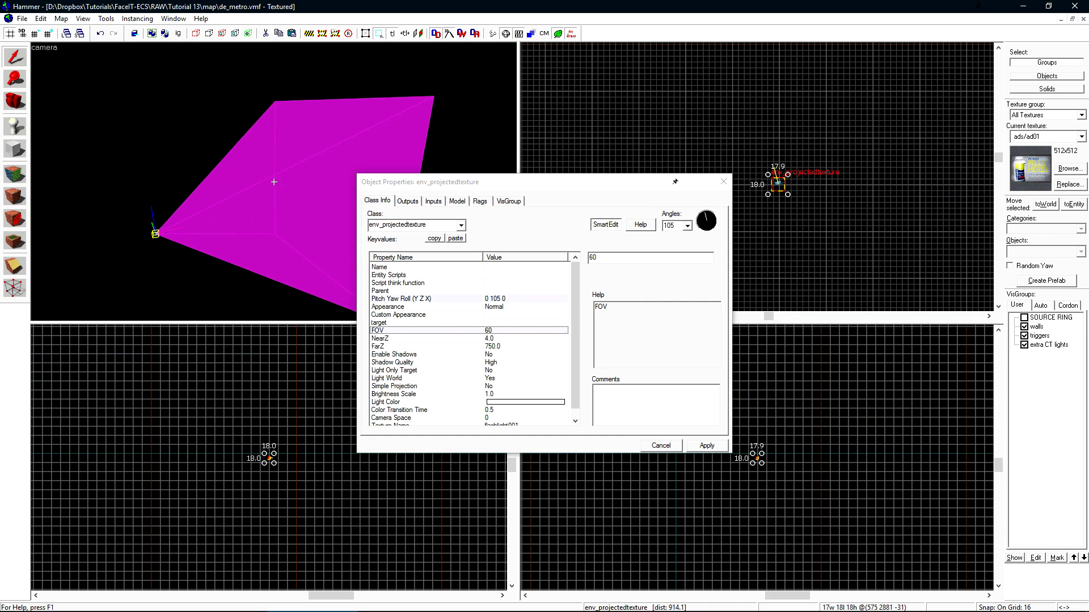
key("z")
left_click(470, 346)
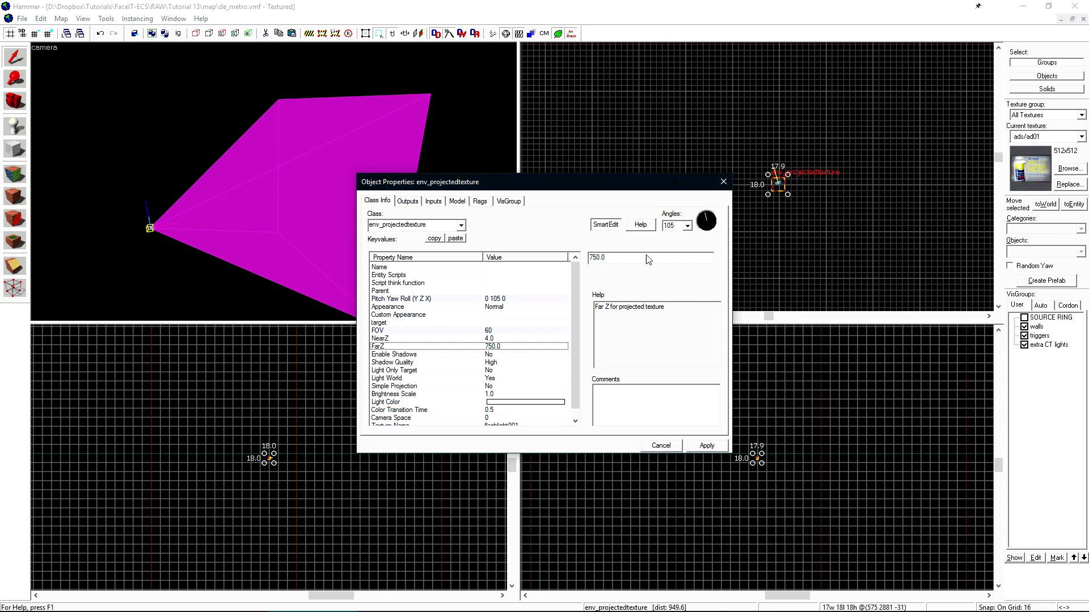
double_click(595, 257)
type("150")
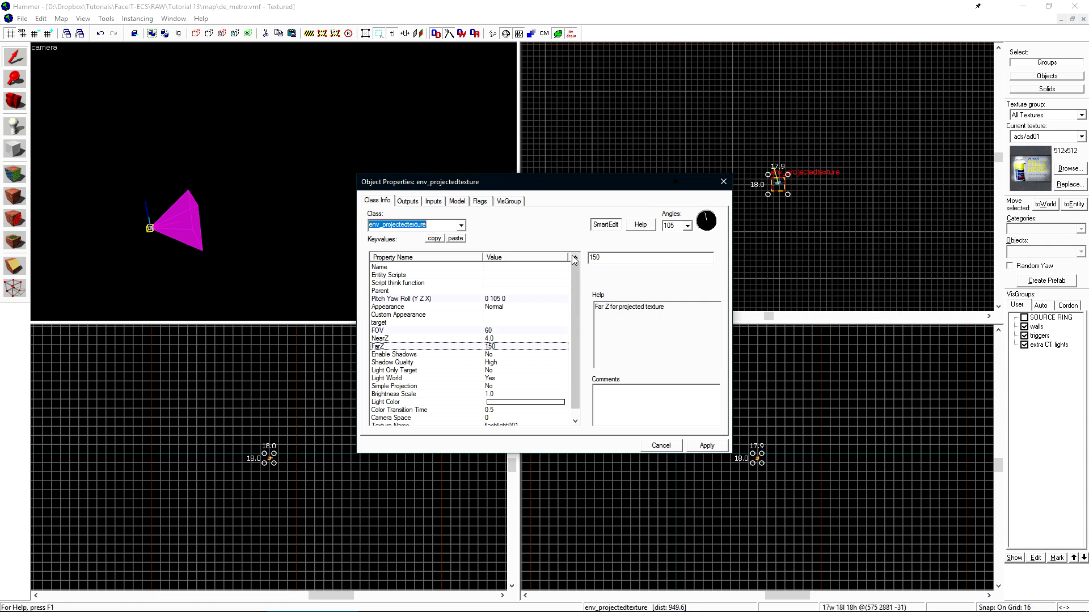
left_click(188, 242)
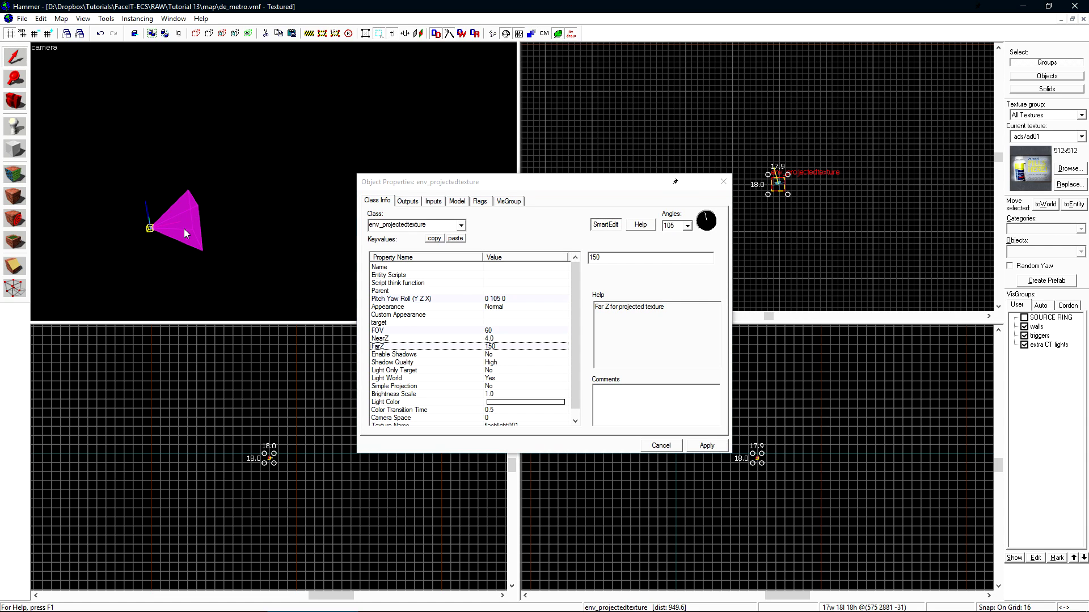
left_click(615, 258)
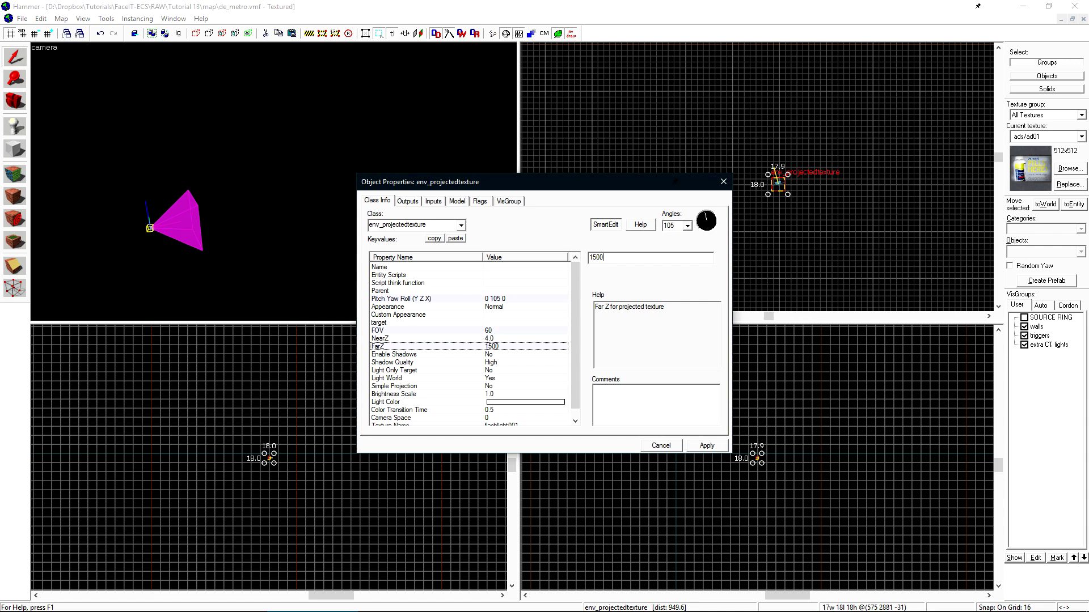
left_click_drag(273, 181, 274, 186)
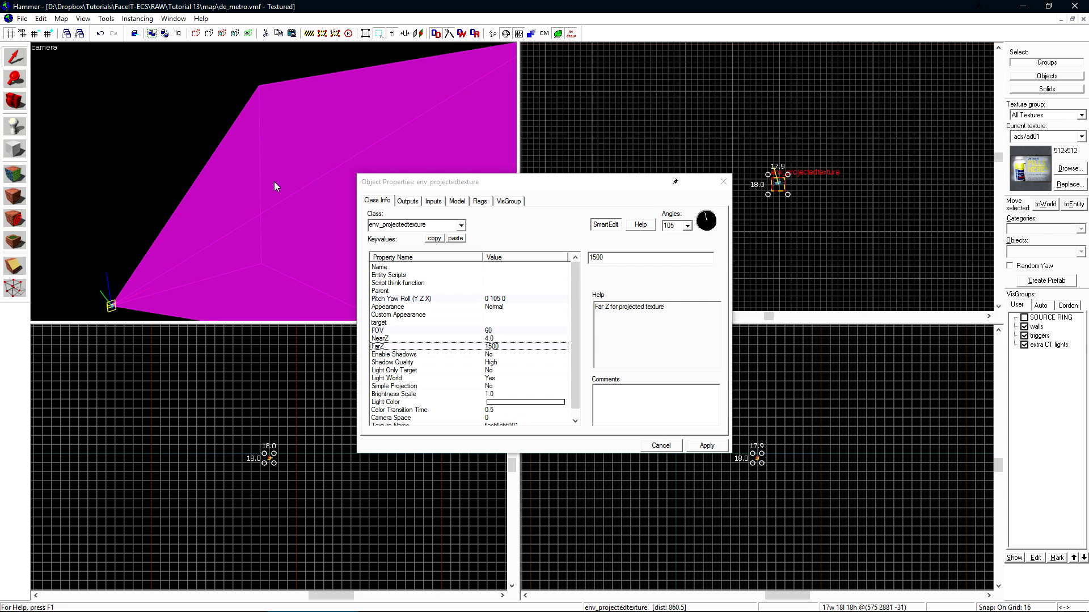
- Change NearZ from 4.0 to 16 and apply it
left_click(380, 339)
left_click_drag(231, 279, 276, 187)
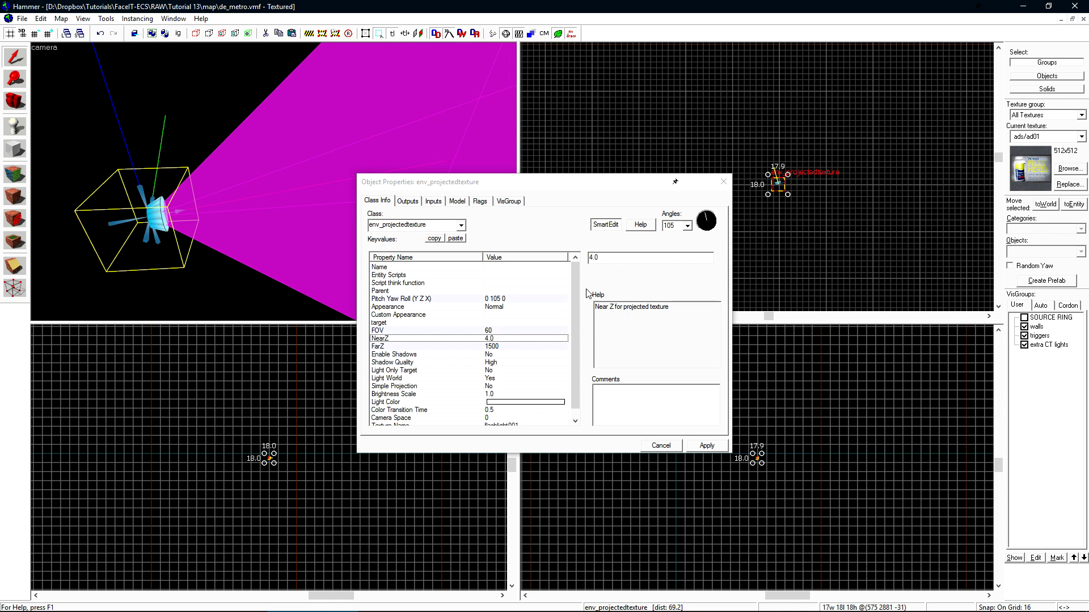
left_click(564, 260)
type("16")
left_click(706, 446)
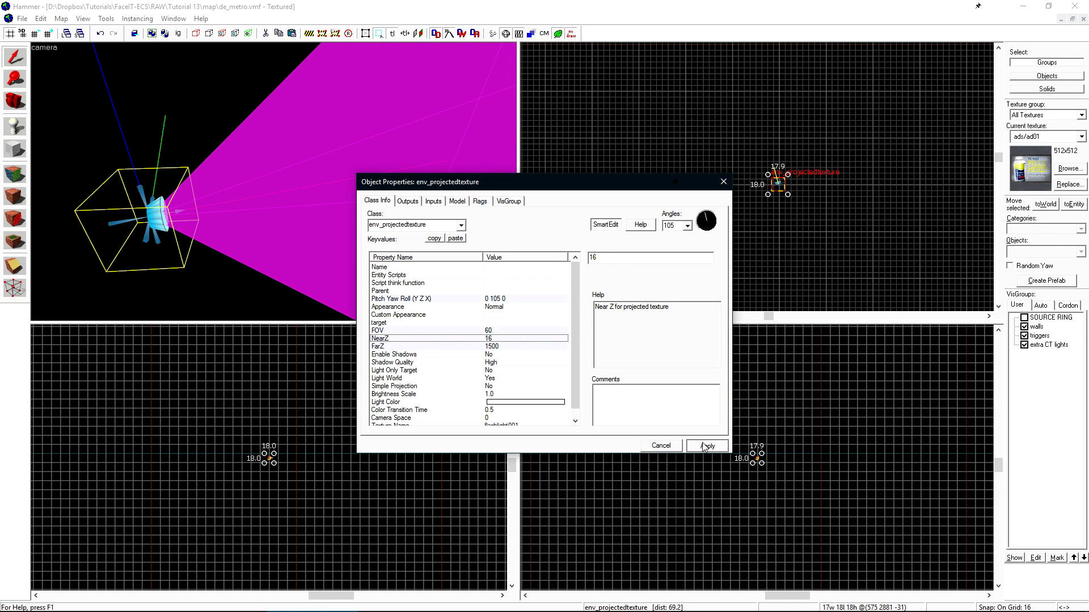
left_click(233, 194)
scroll(233, 194, "up", 2)
scroll(232, 195, "up", 1)
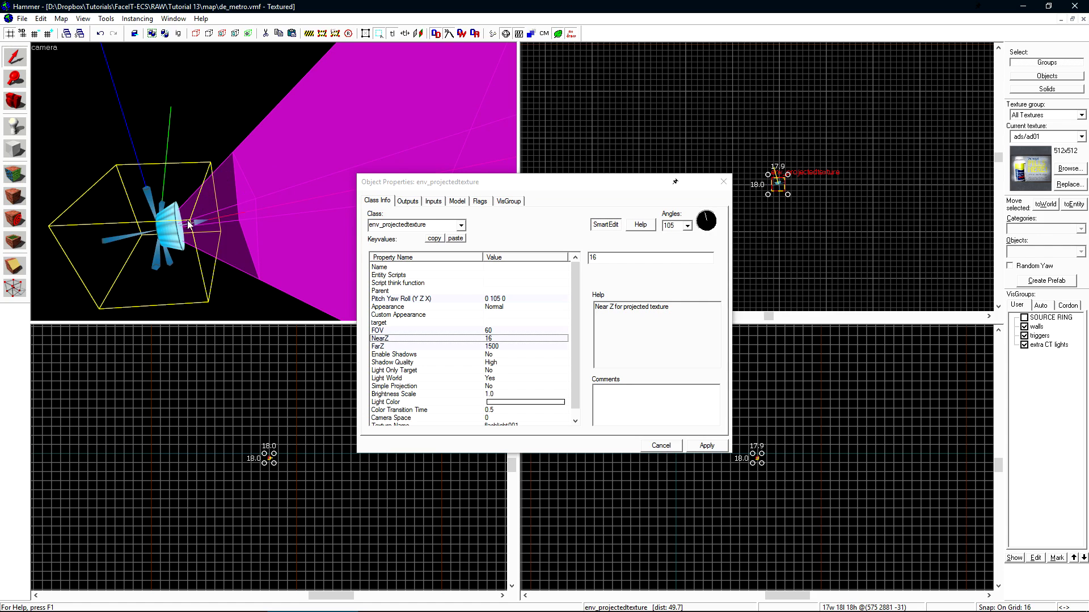
right_click_drag(224, 188, 292, 158)
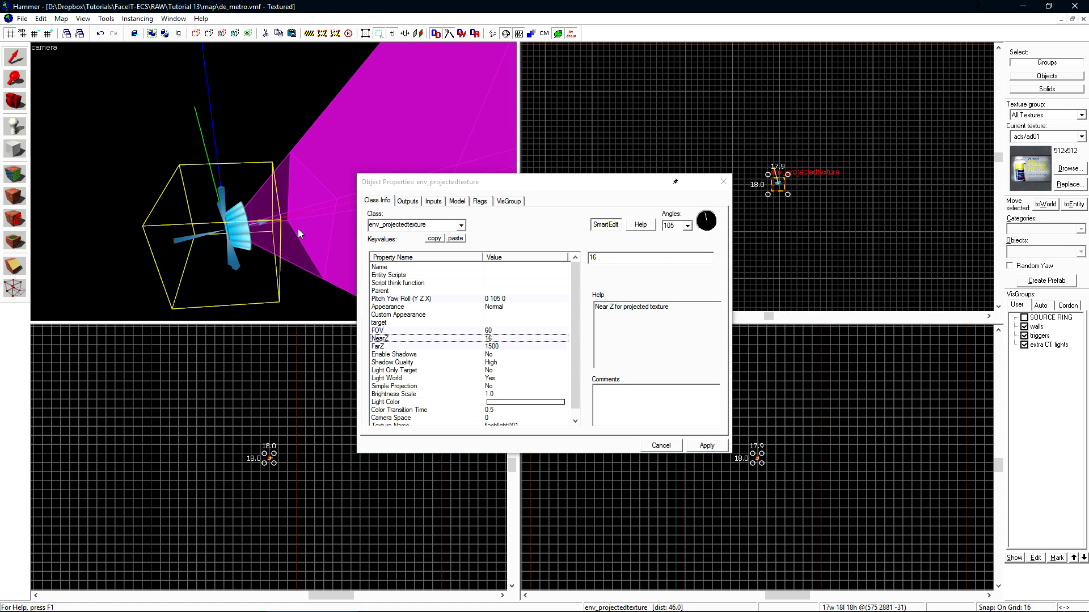
- Set Enable Shadows to Yes on the env_projectedtexture and apply
scroll(409, 351, "down", 1)
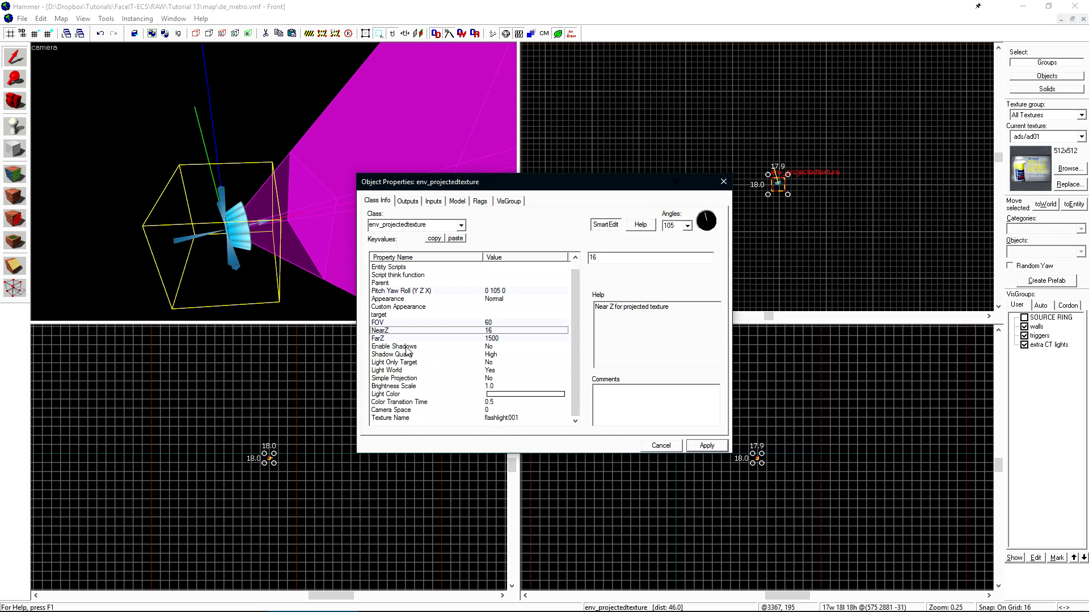
left_click(406, 347)
left_click(609, 257)
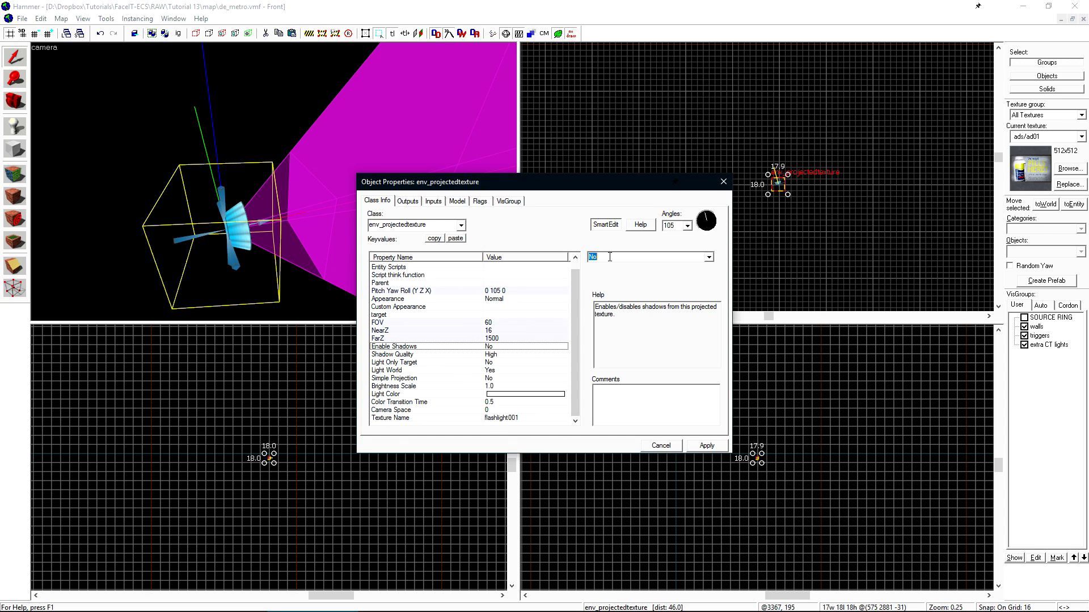
left_click(707, 445)
scroll(226, 247, "down", 3)
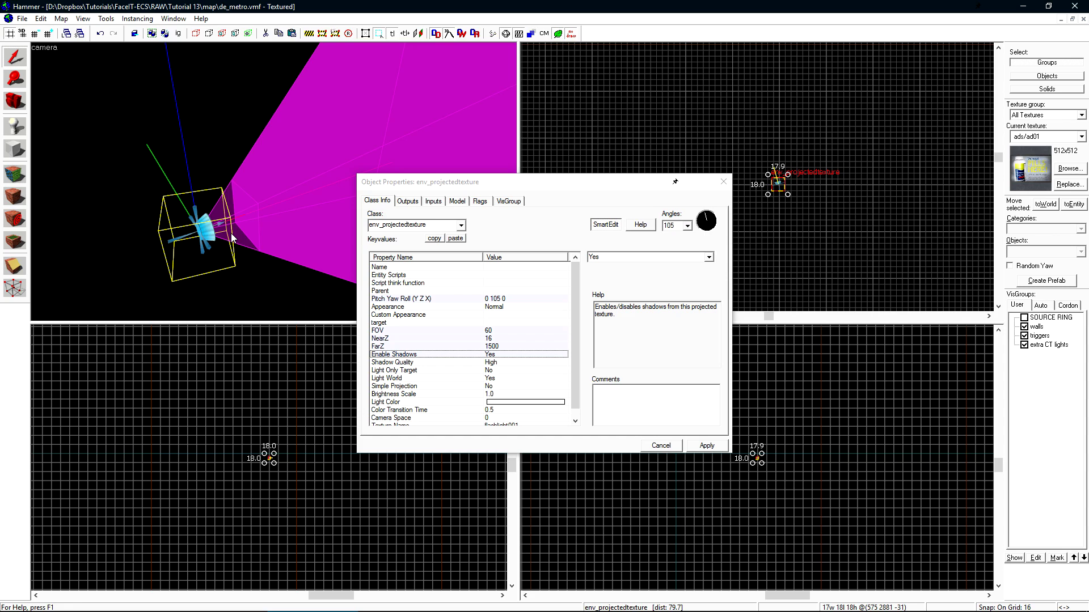
left_click(533, 386)
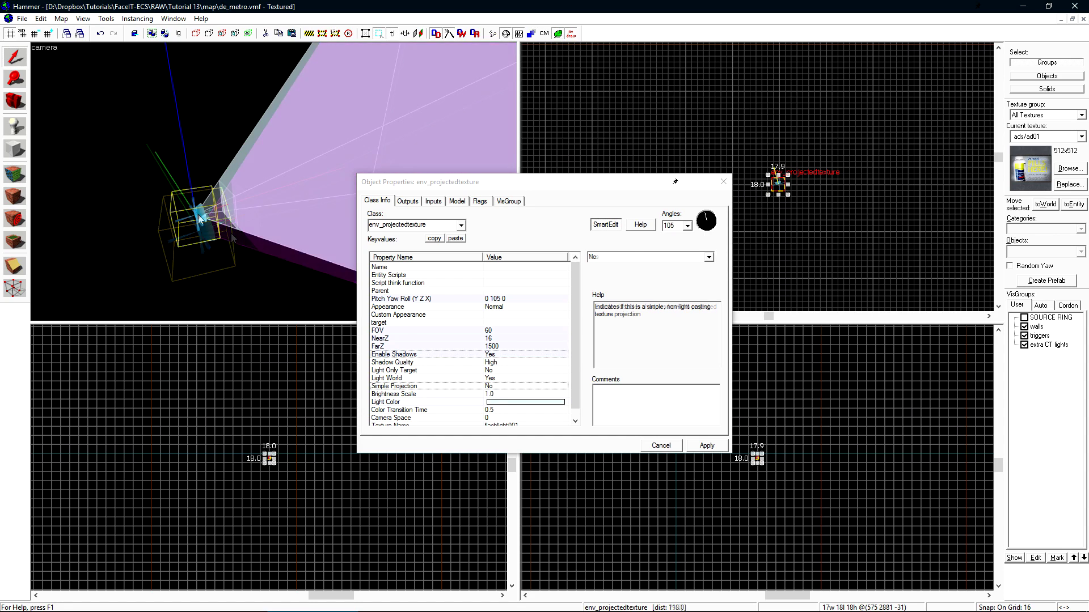
- Shift-drag a clone of the projected texture to the right and rotate it to yaw 75
left_click(661, 446)
scroll(819, 195, "up", 5)
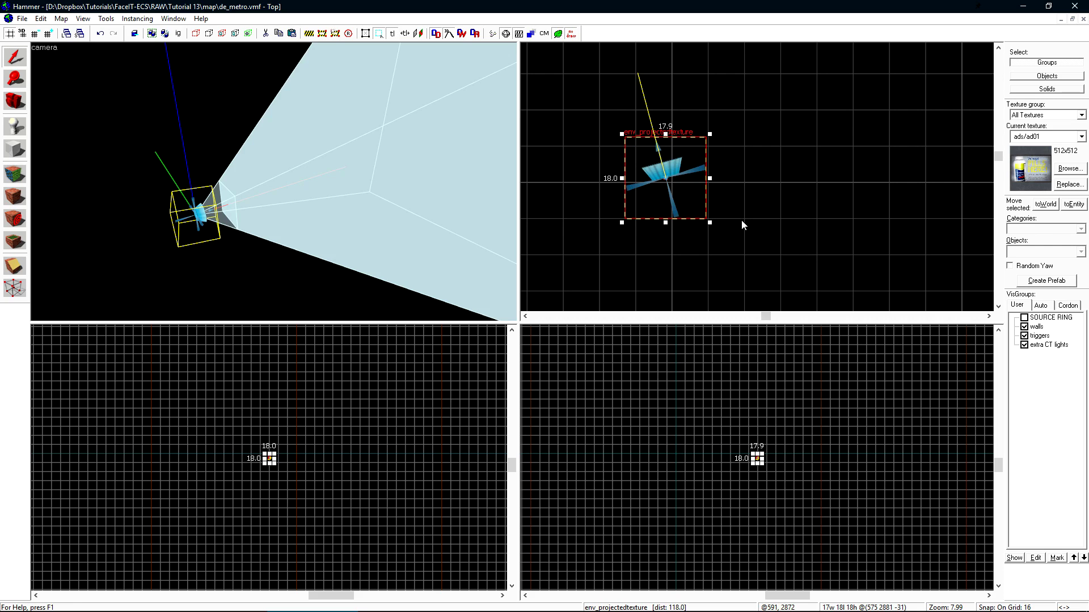
left_click_drag(665, 178, 780, 182, "shift")
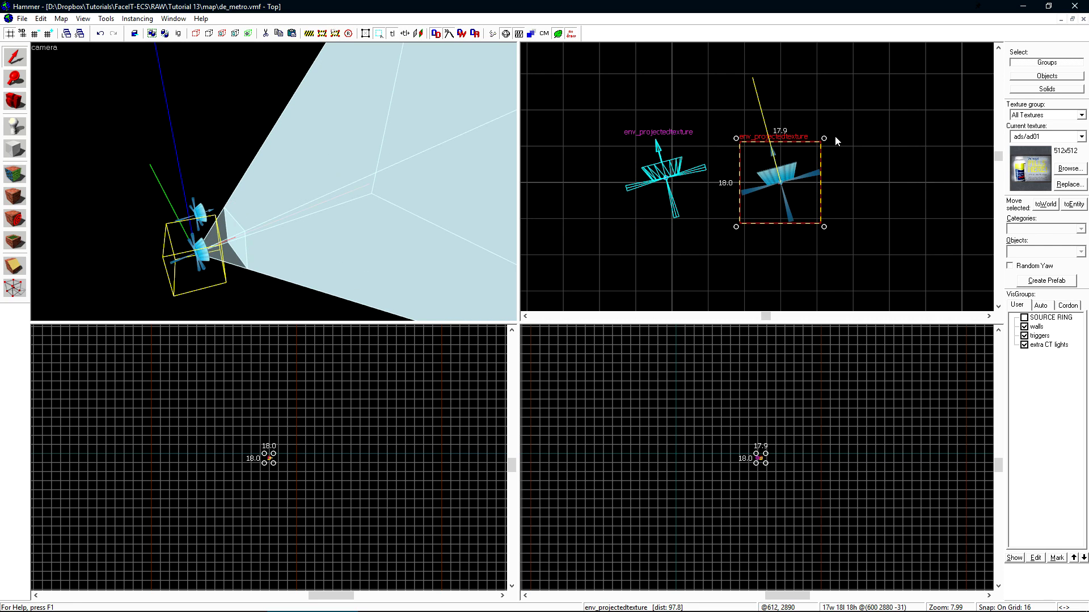
left_click_drag(825, 138, 845, 162)
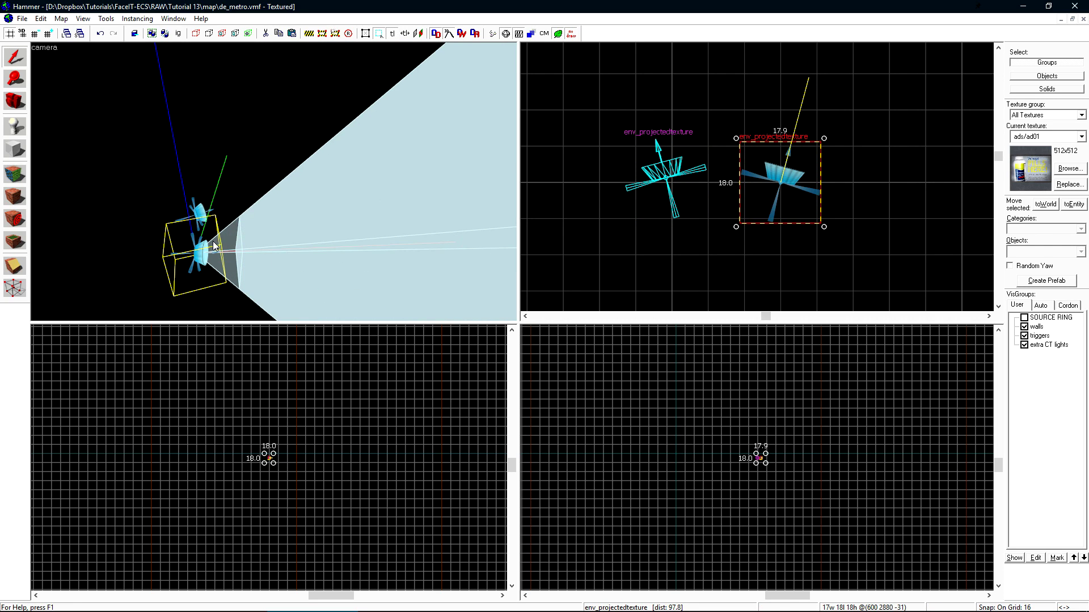
- Set the copy's Light Color to pink and apply
double_click(223, 261)
left_click(527, 404)
left_click(614, 272)
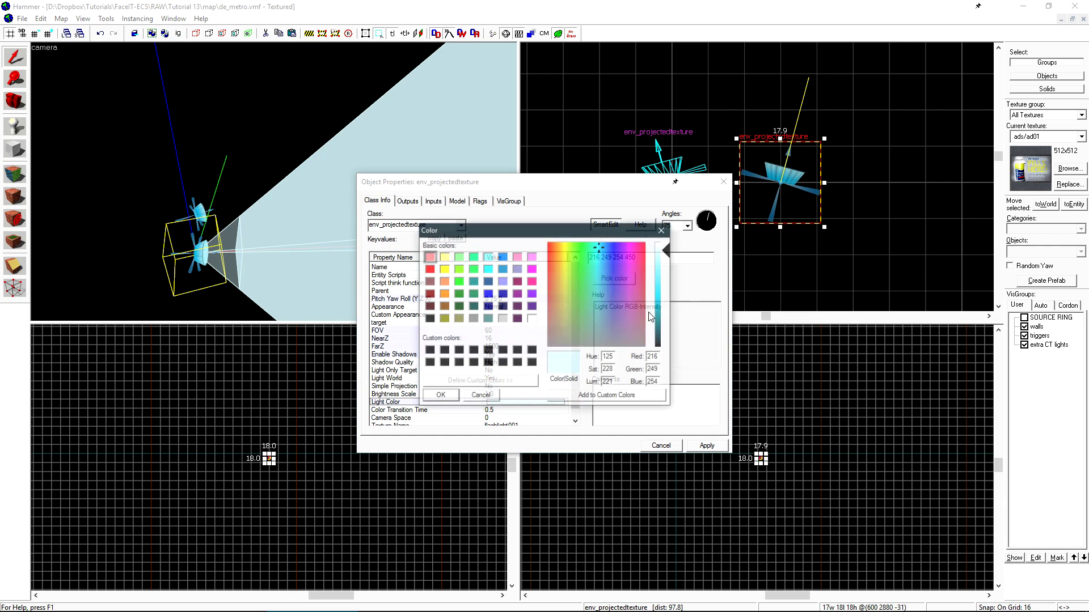
left_click(640, 250)
left_click_drag(640, 249, 649, 254)
left_click(666, 262)
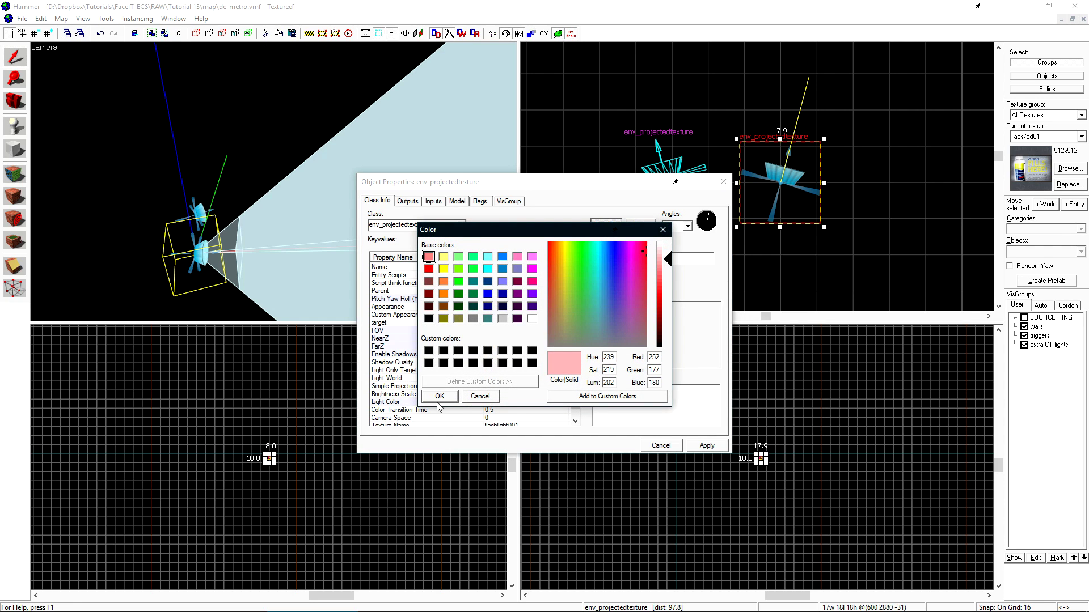
left_click(439, 397)
left_click(706, 446)
- Name the copy 'red' and the original projected texture 'blue'
left_click(403, 267)
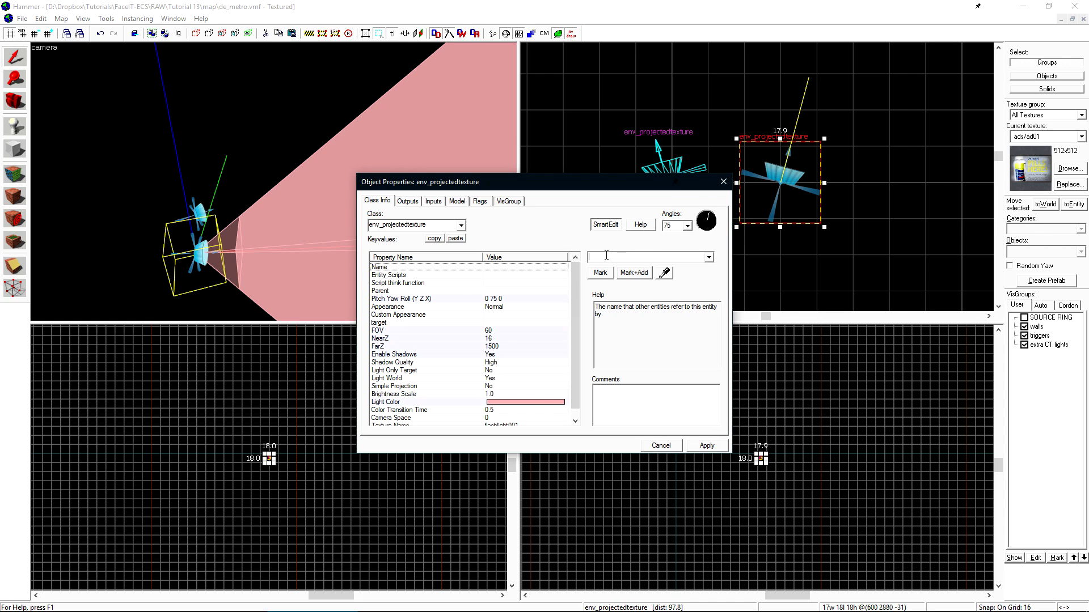
type("red")
key("Return")
left_click(199, 213)
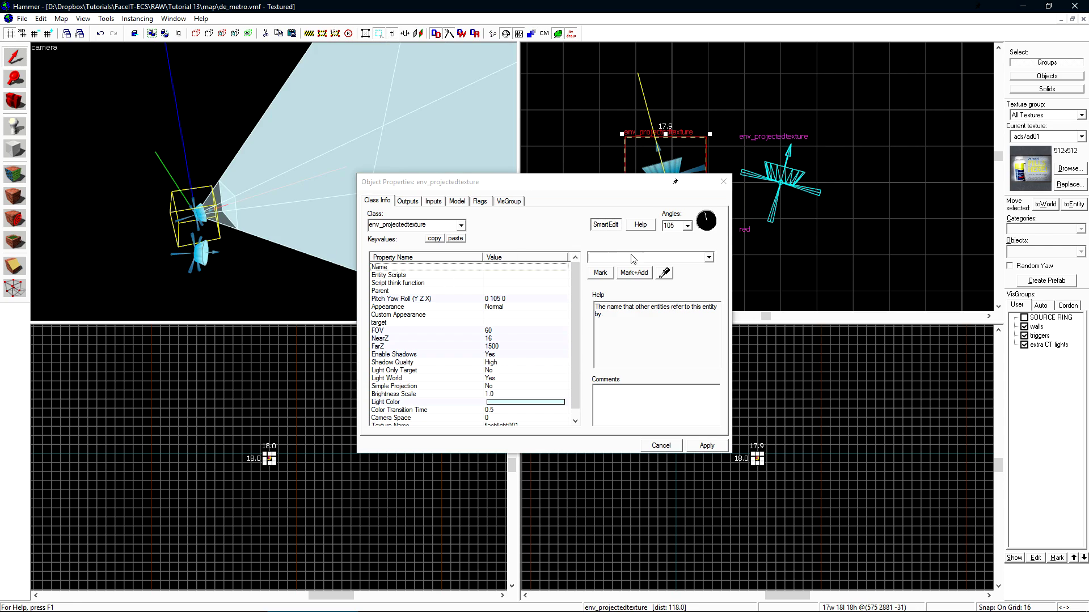
left_click(633, 258)
type("blu")
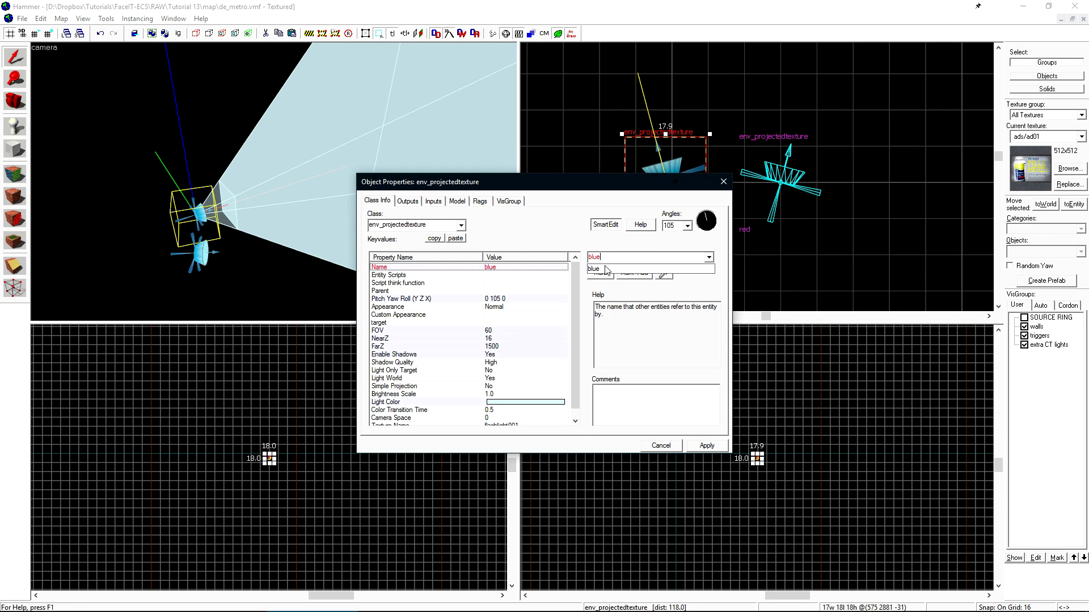
type("e")
left_click(706, 446)
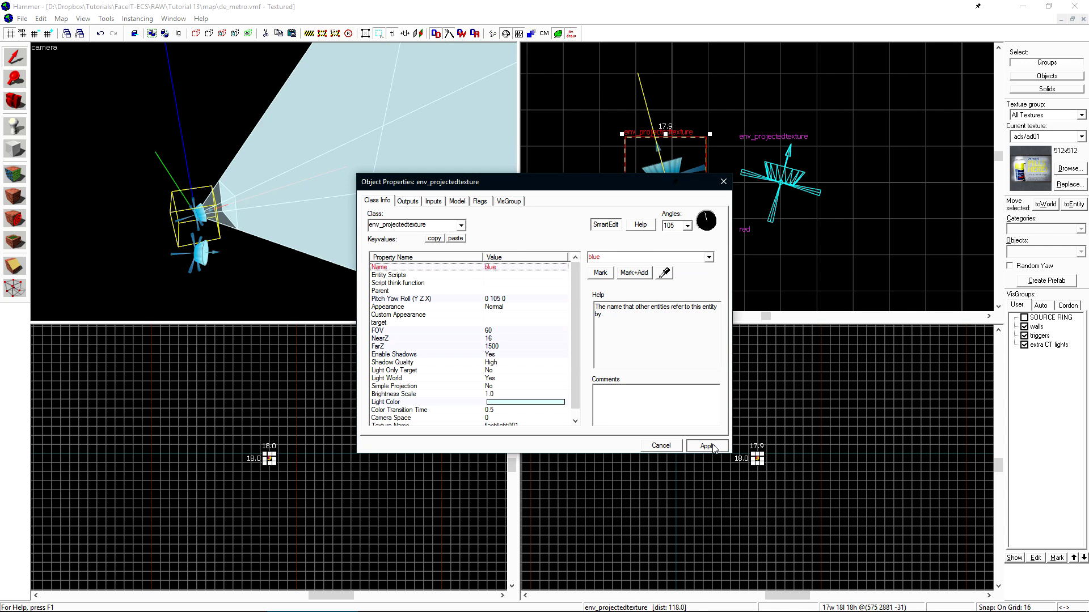
- Untick the Enabled flag on the red light so it starts off
left_click(201, 257)
left_click(479, 201)
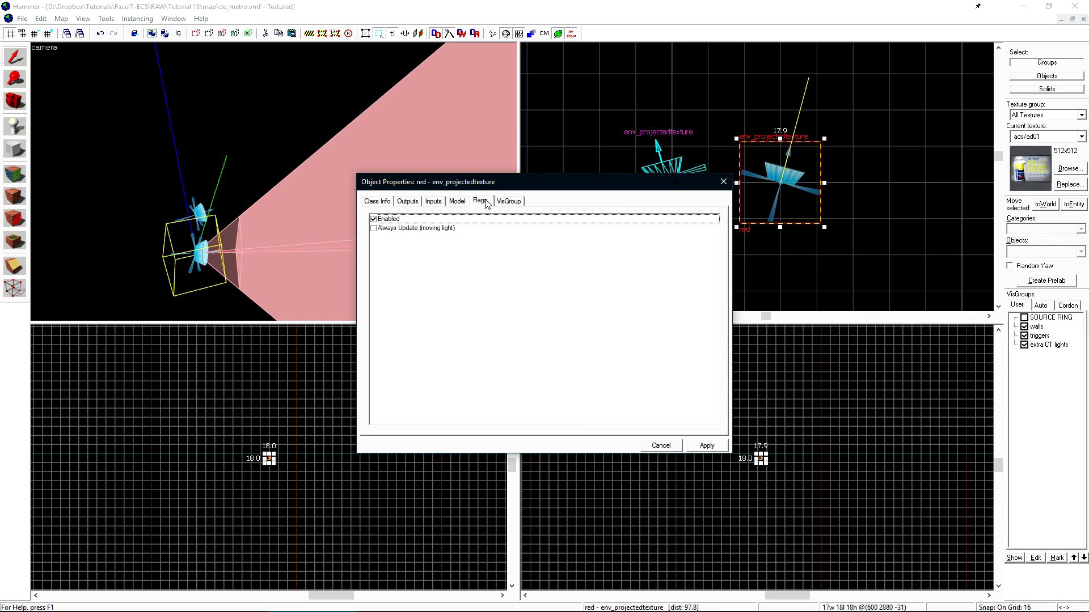
left_click(373, 220)
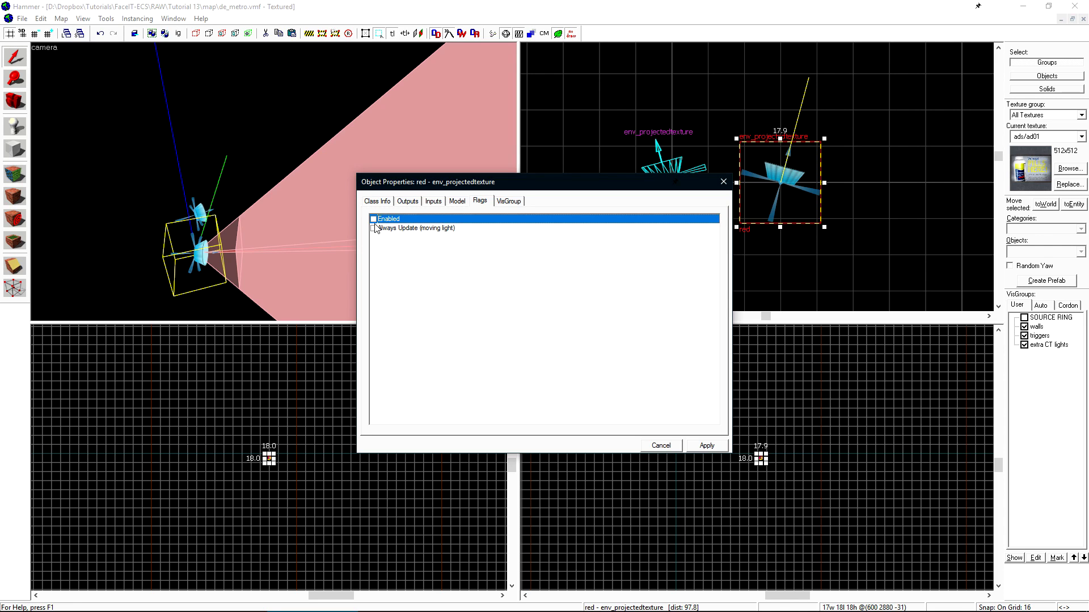
left_click(706, 446)
left_click(661, 445)
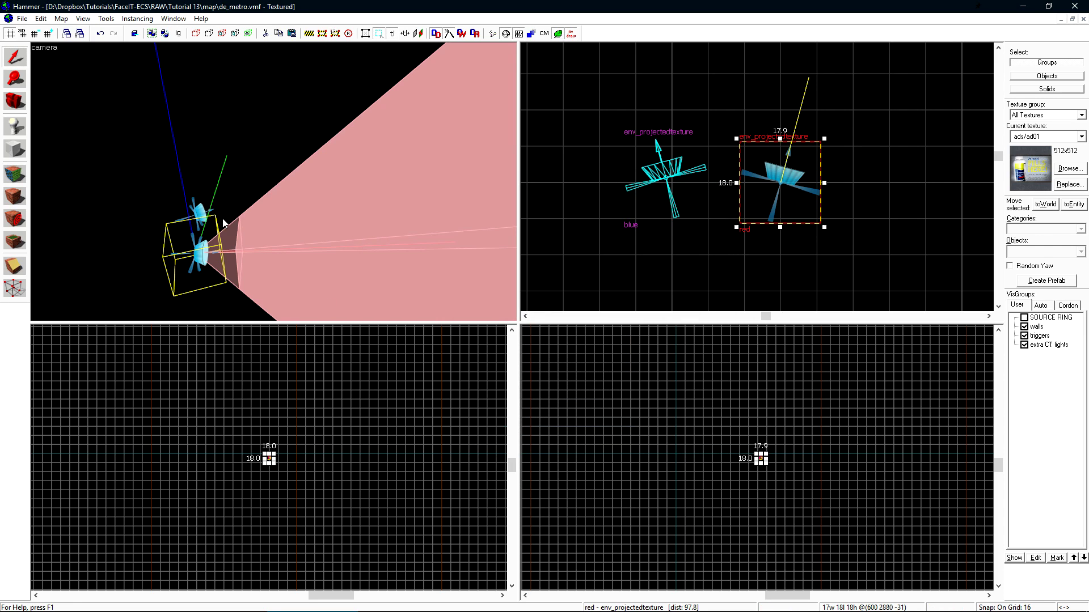
- Run the full compile configuration from Run Map (Advanced) and launch de_metro in game
left_click(492, 33)
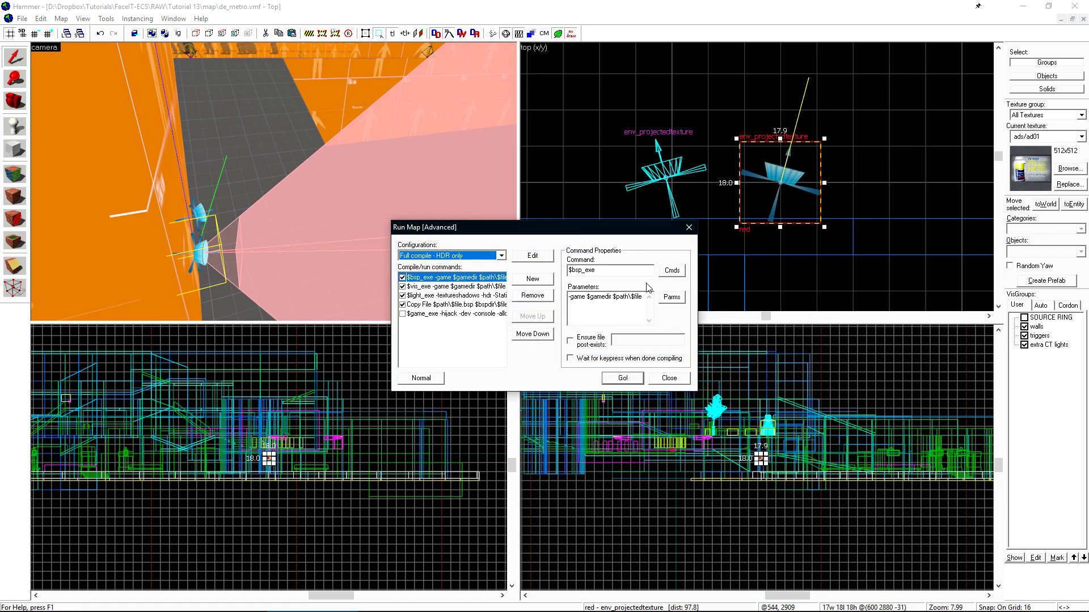
left_click(624, 376)
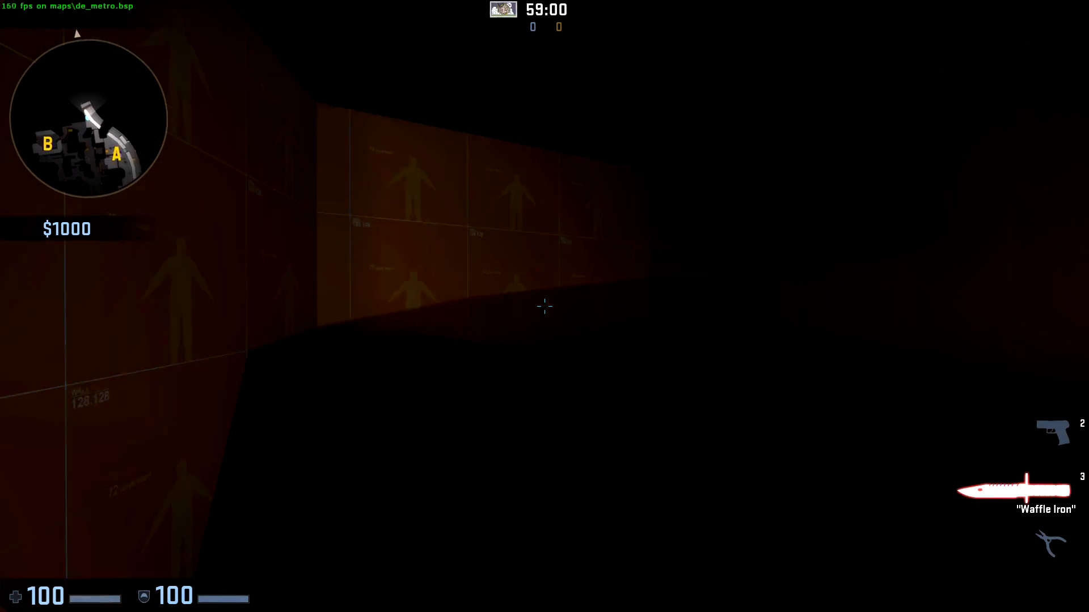
- Run the thirdperson command from the developer console
key("grave")
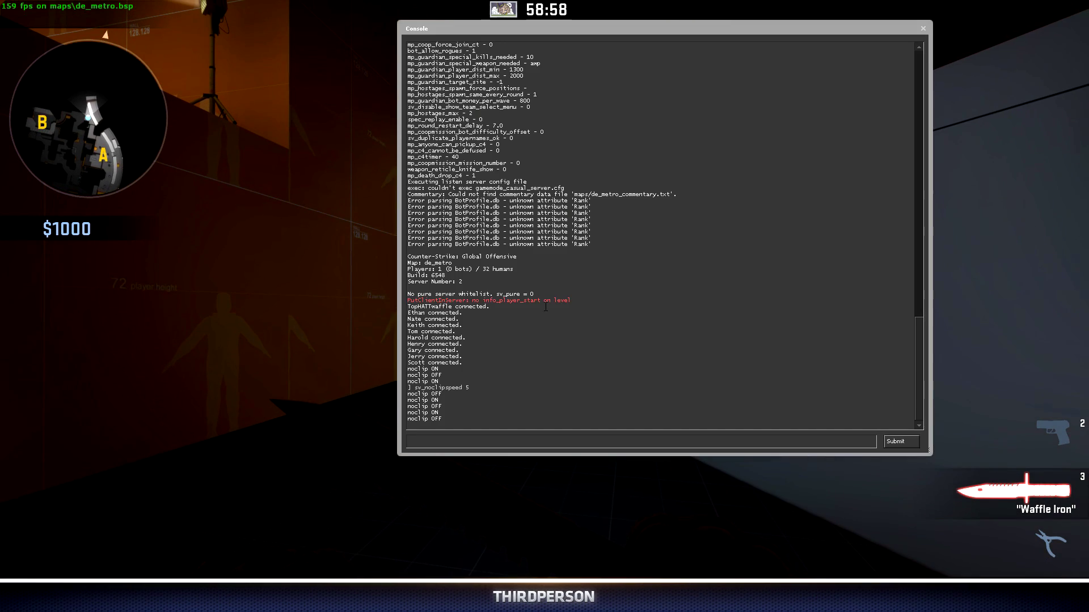
type("thir")
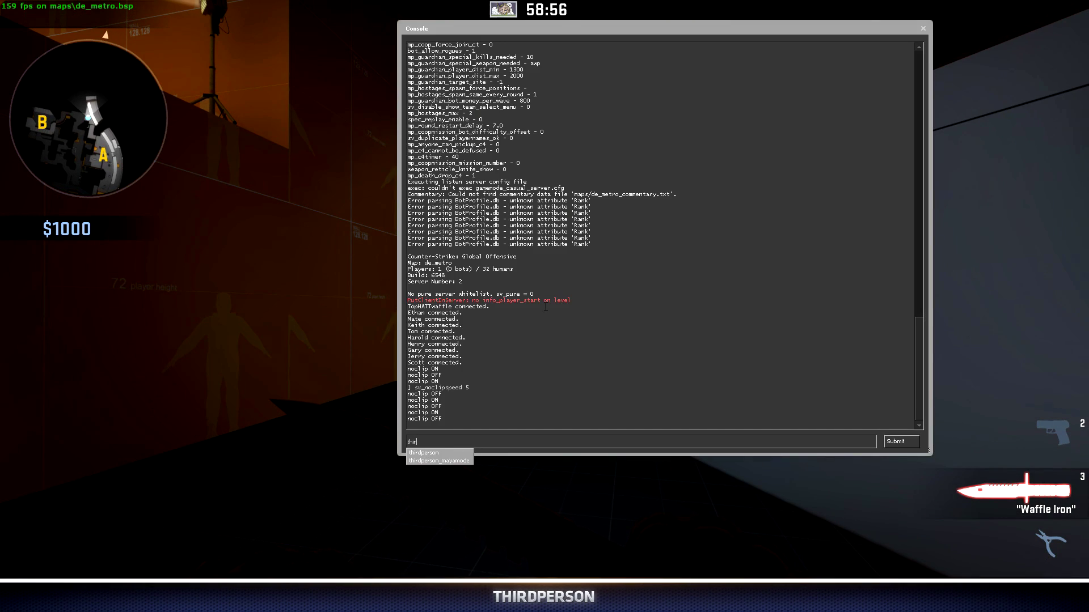
type("dperson")
key("Down")
left_click(625, 447)
left_click(901, 442)
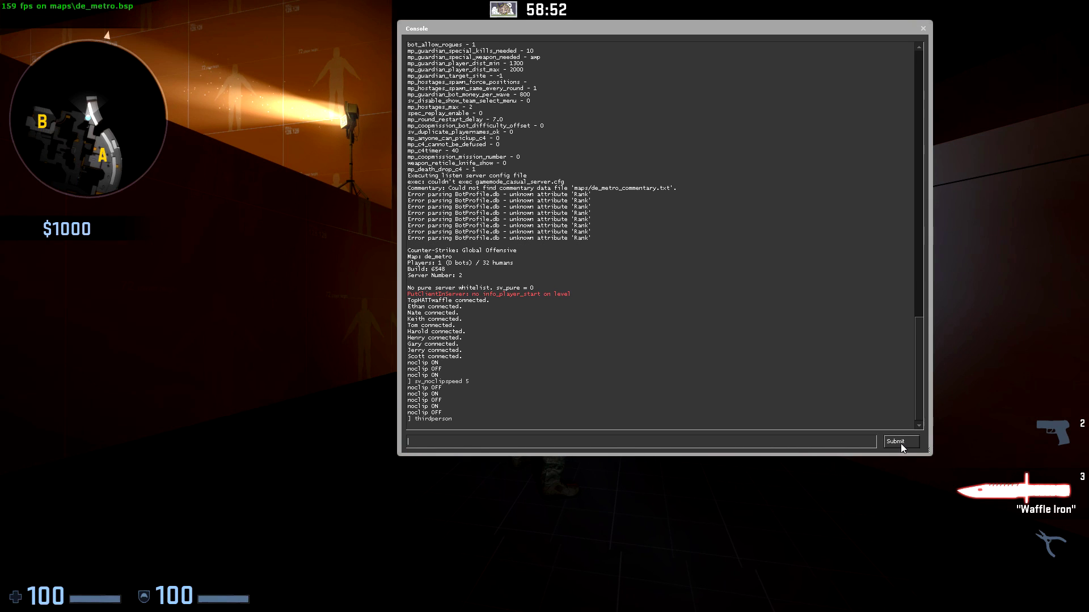
key("Escape")
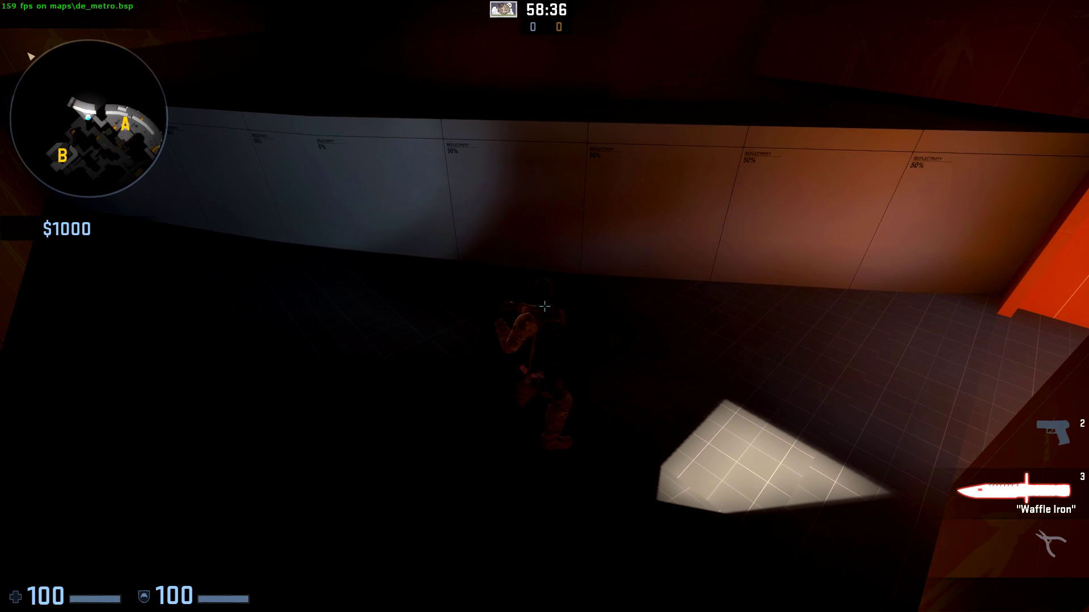
- Reopen the console, shrink it and move it to the top right
key("grave")
left_click_drag(398, 457, 431, 134)
left_click_drag(595, 32, 744, 17)
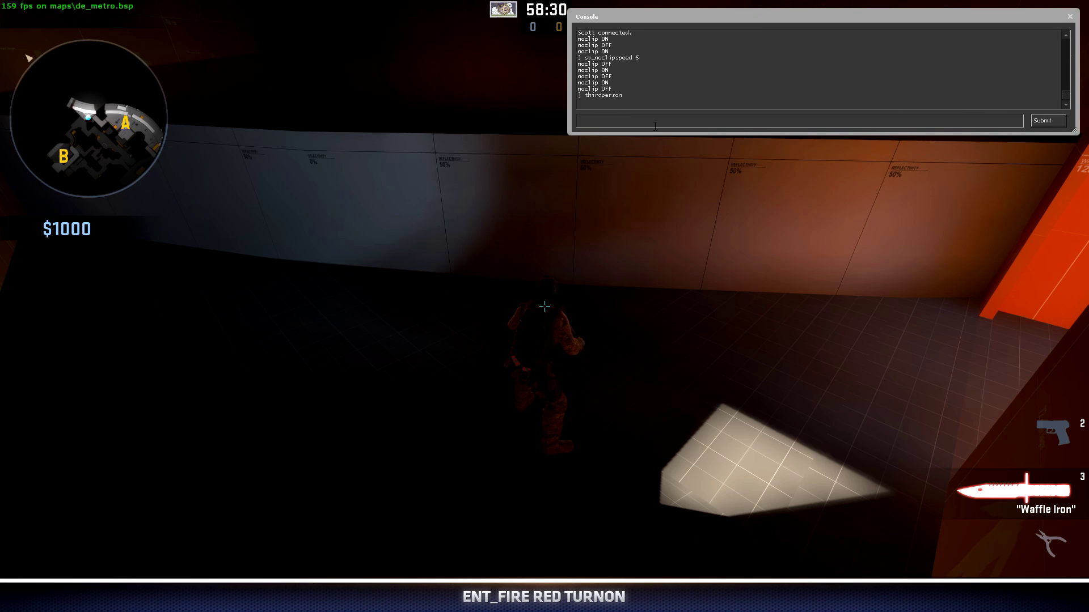
- Run 'ent_fire red turnon' and walk along the pink-lit wall
type("ent_fire")
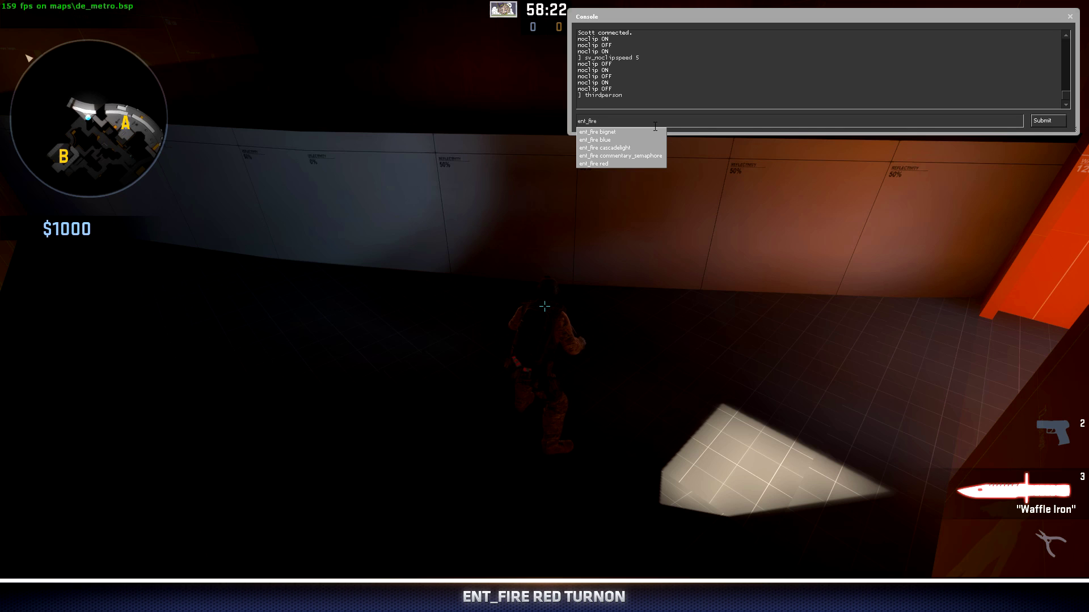
type(" red ")
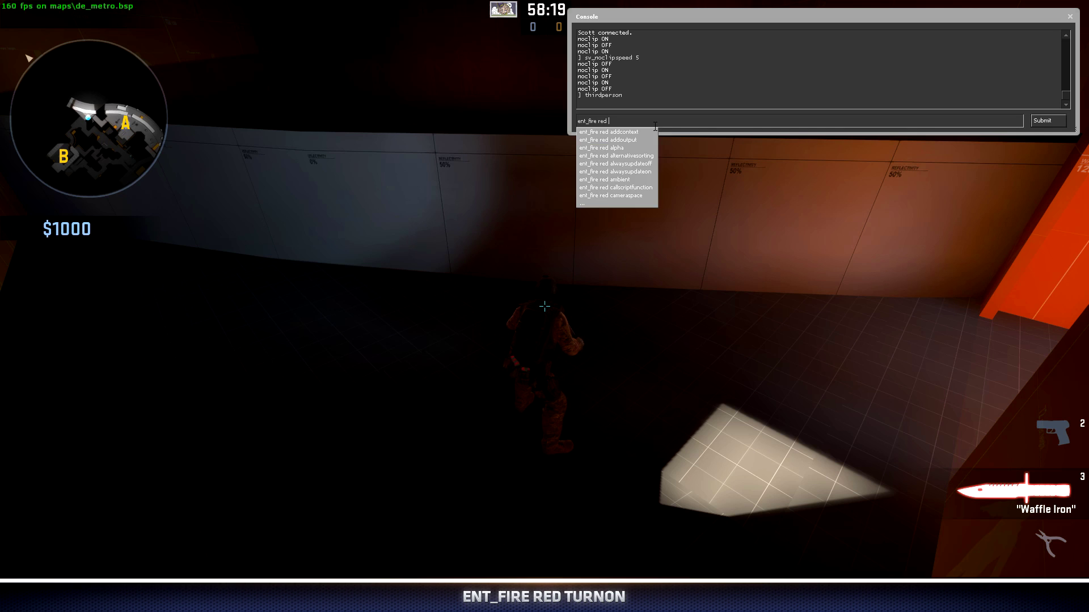
type("turnon")
key("Return")
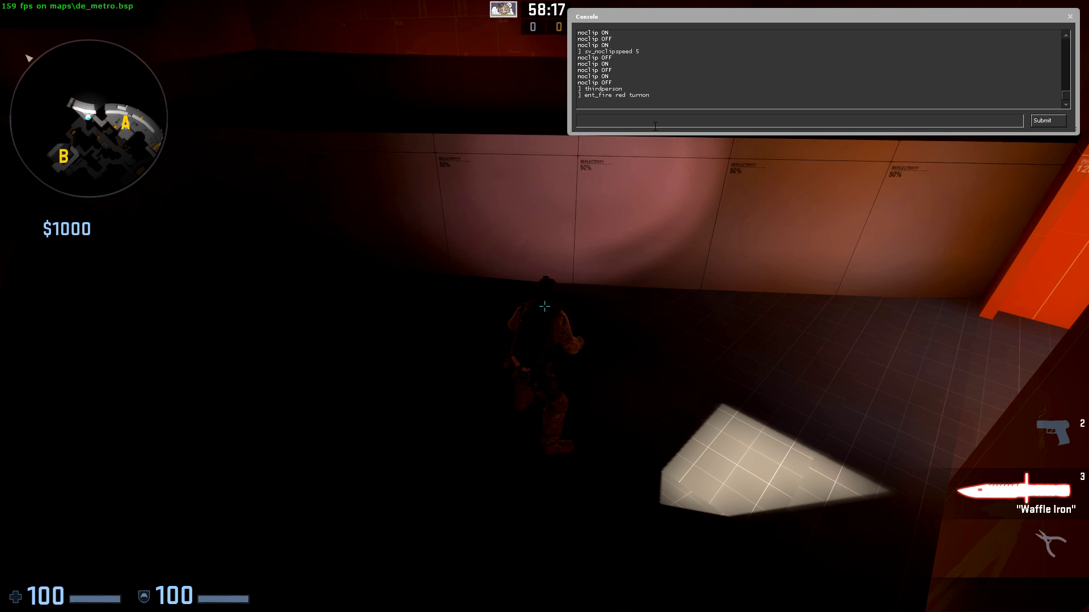
key("Escape")
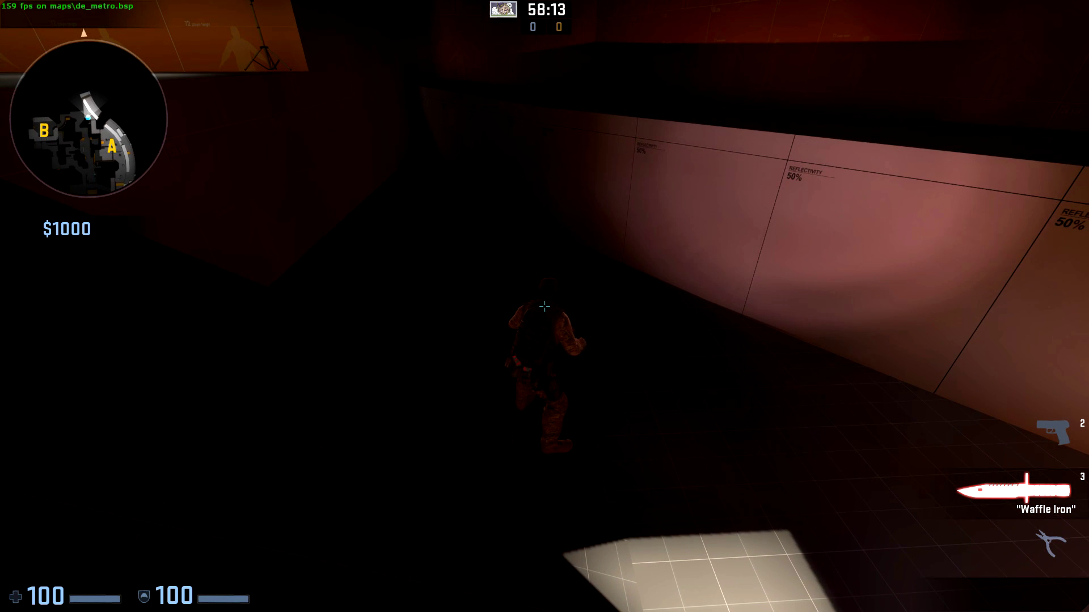
key("w")
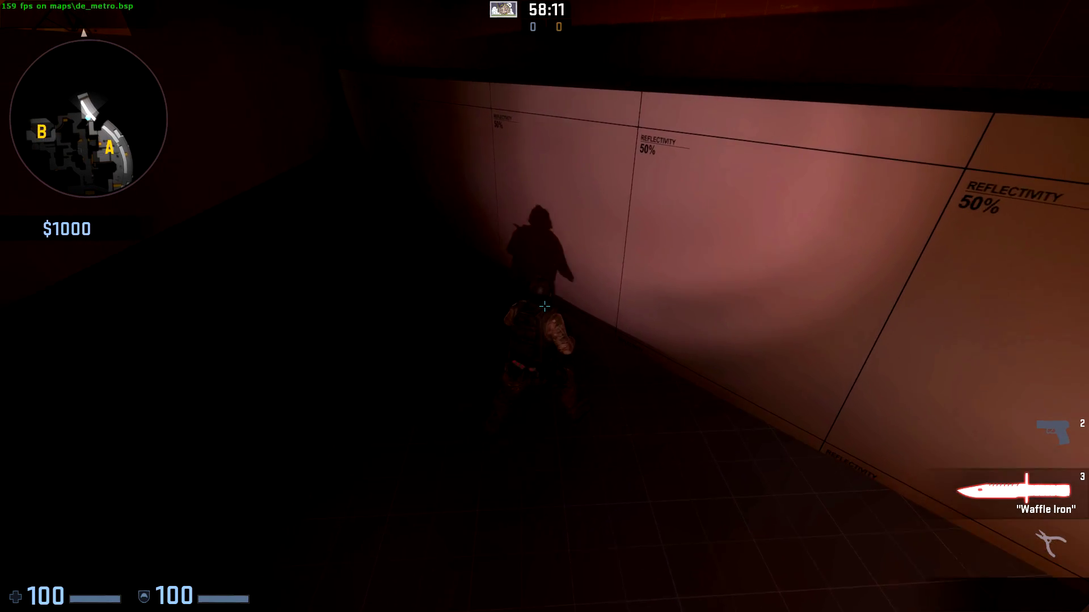
key("d")
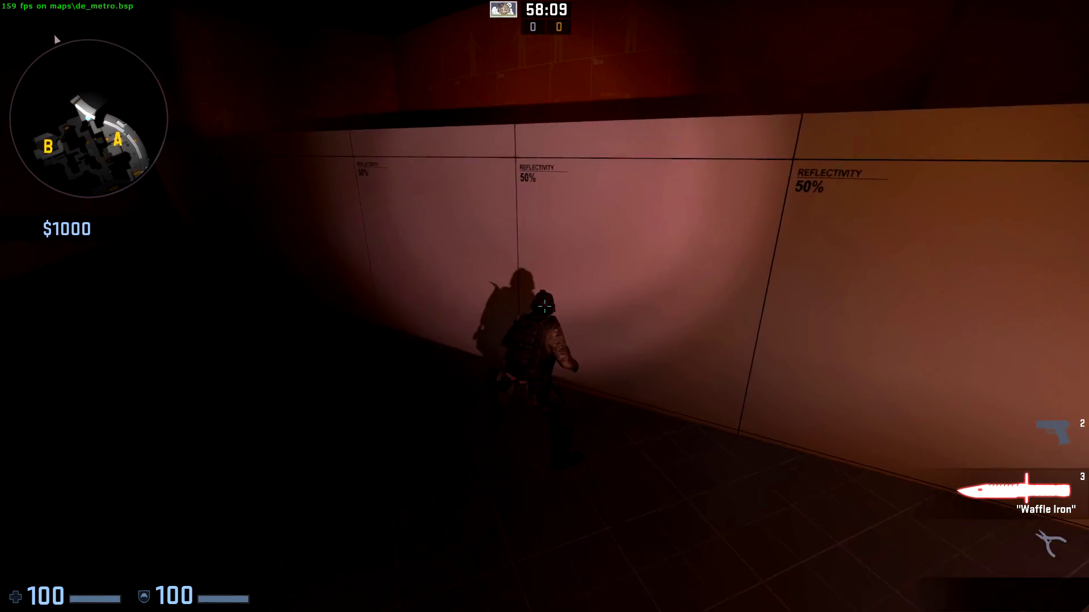
key("a")
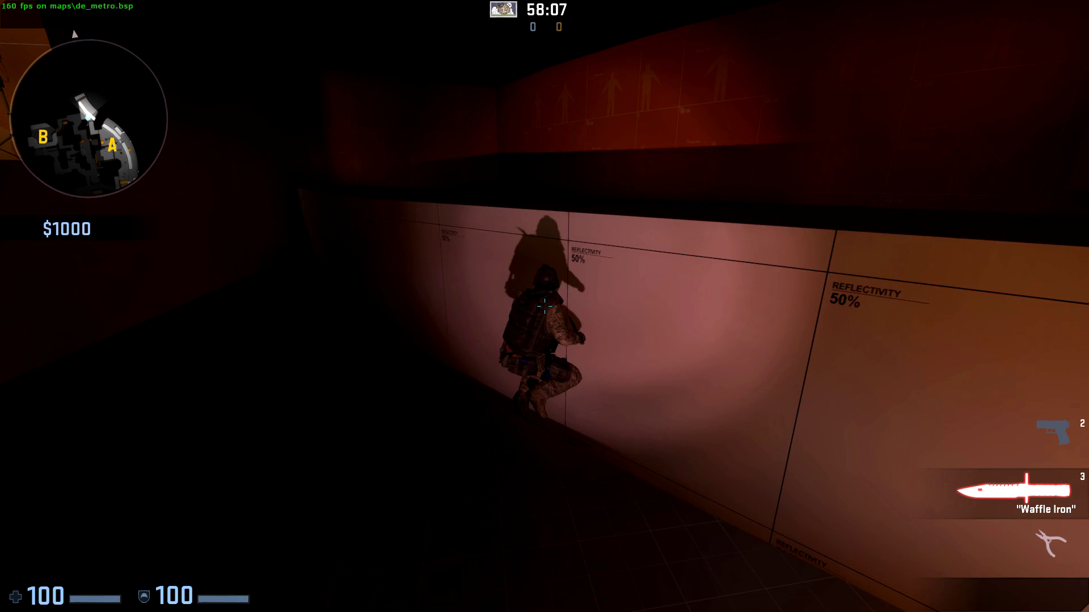
key("s")
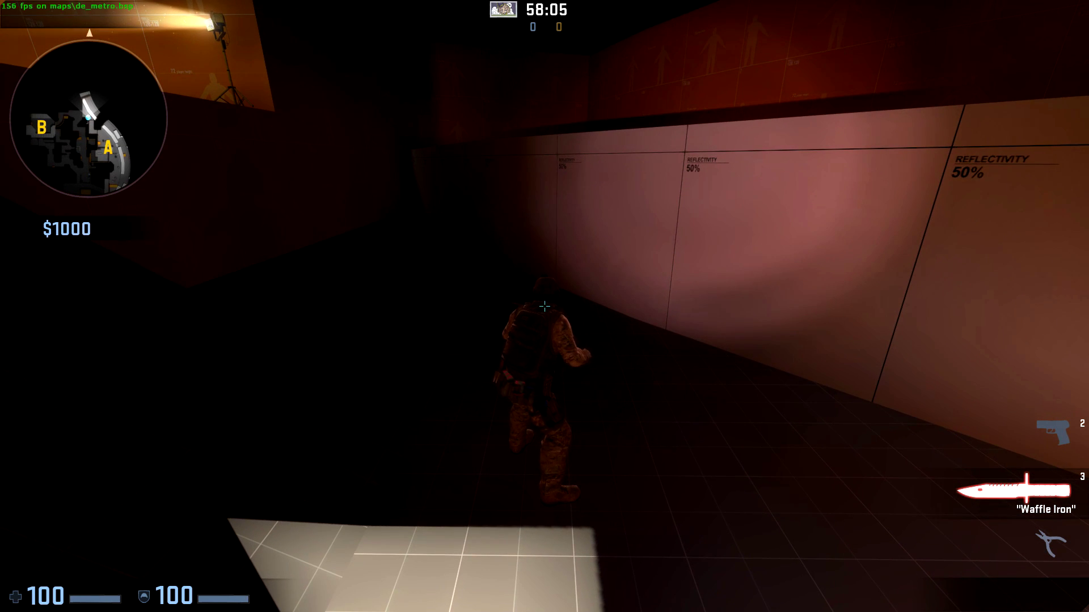
- Edit the recalled command to 'ent_fire blue turnon' and run it
key("grave")
key("Up")
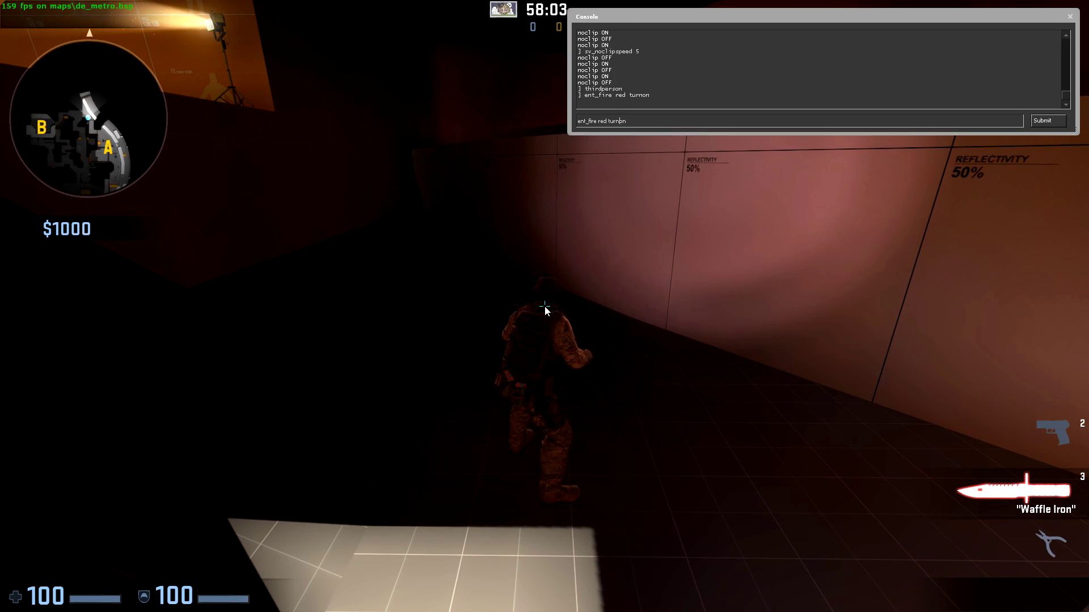
key("Left")
key("Left")
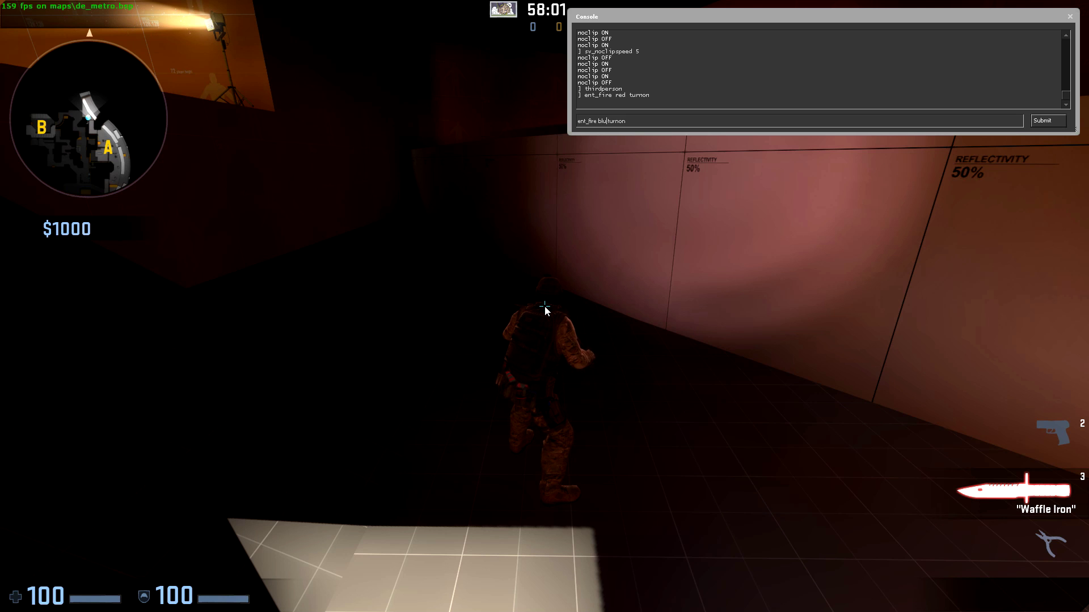
type("blue")
key("Return")
key("grave")
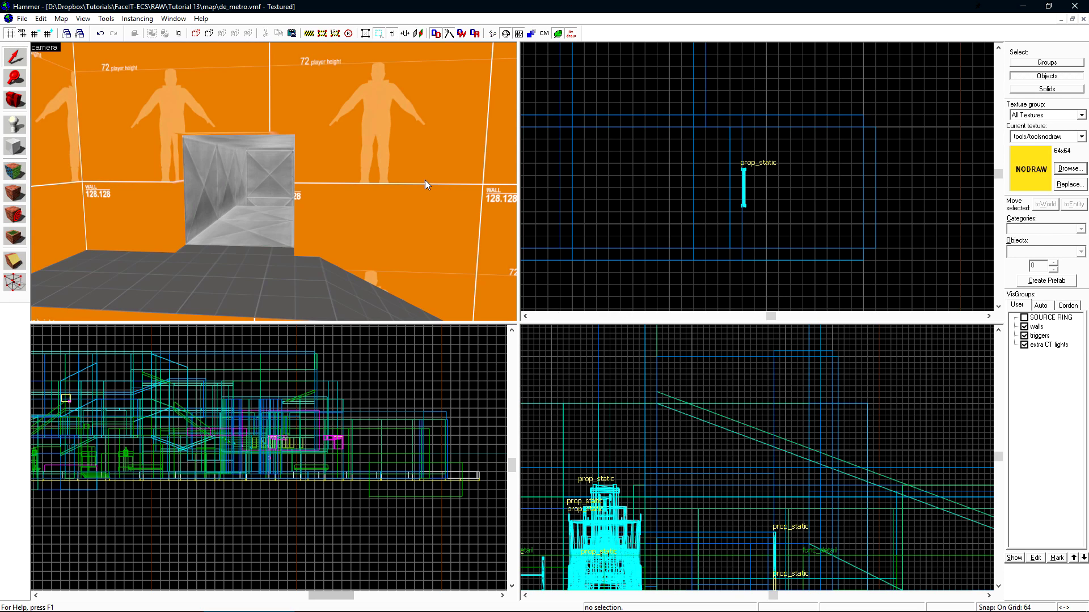
- Find lights.rad in the csgo folder and choose Edit with Notepad++
key("super+e")
left_click(143, 199)
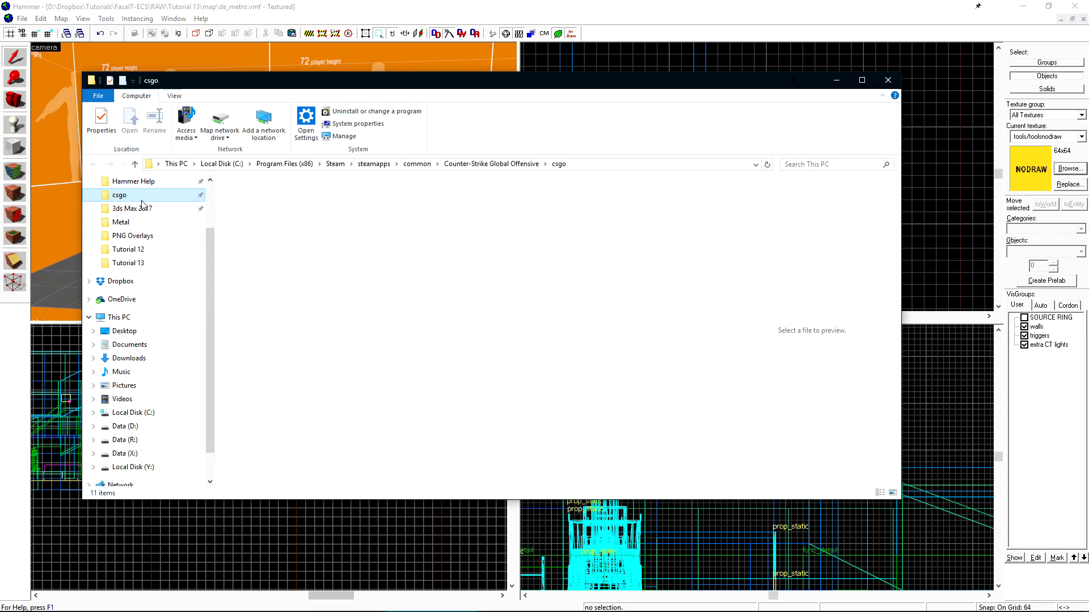
left_click_drag(716, 211, 715, 264)
left_click(357, 322)
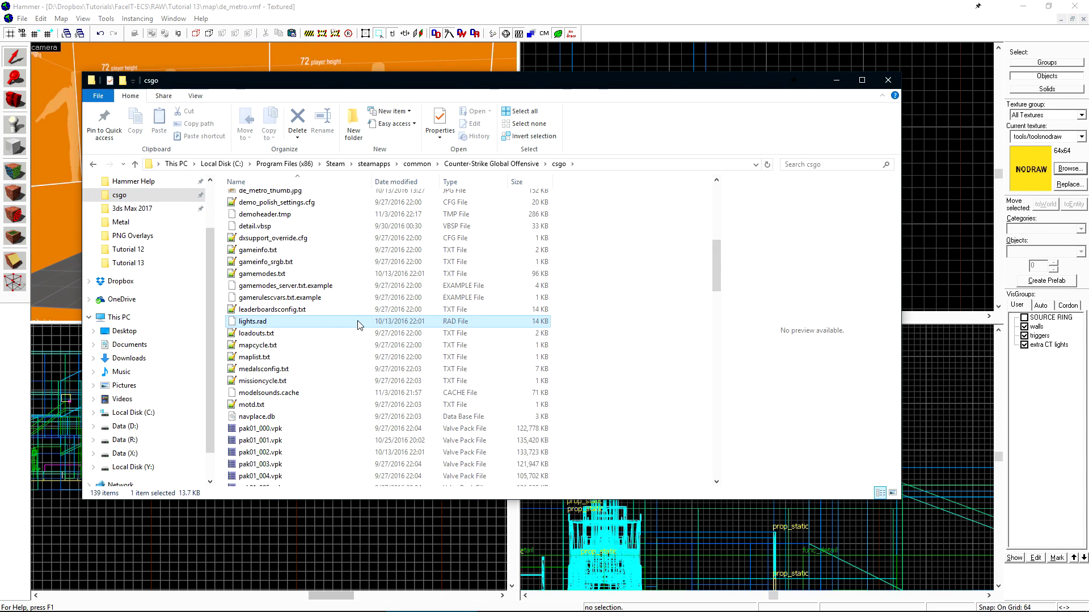
right_click(358, 321)
left_click(416, 403)
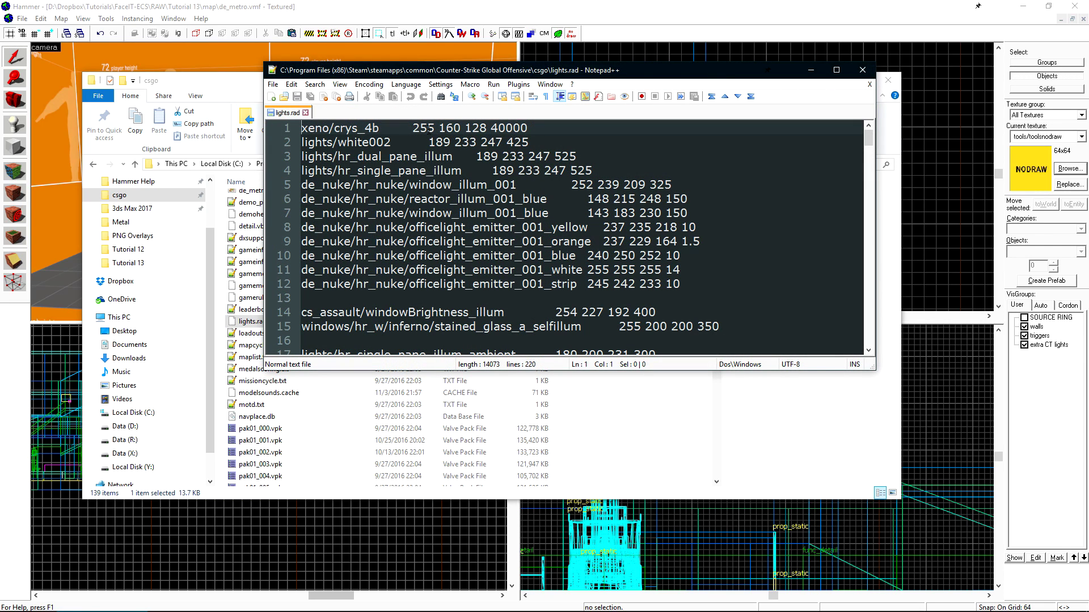
- Enlarge the Notepad++ window so lights.rad shows lines 1–29
left_click(450, 128)
key("Right")
key("Right")
key("Right")
key("Right")
left_click_drag(860, 366, 947, 546)
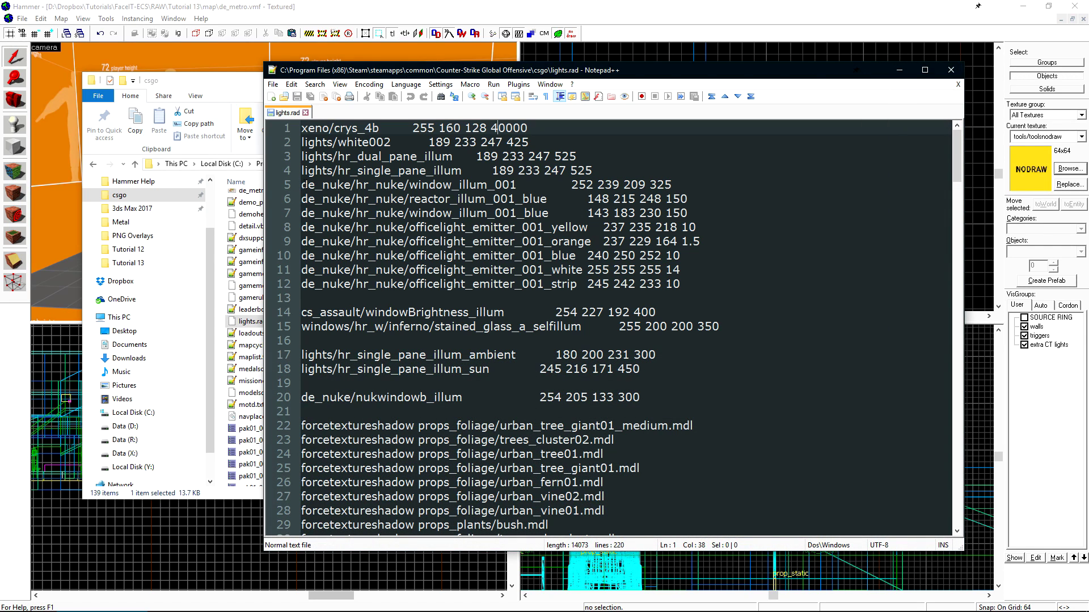
- Select the window_illum_001 material name on line 5
left_click_drag(302, 184, 400, 194)
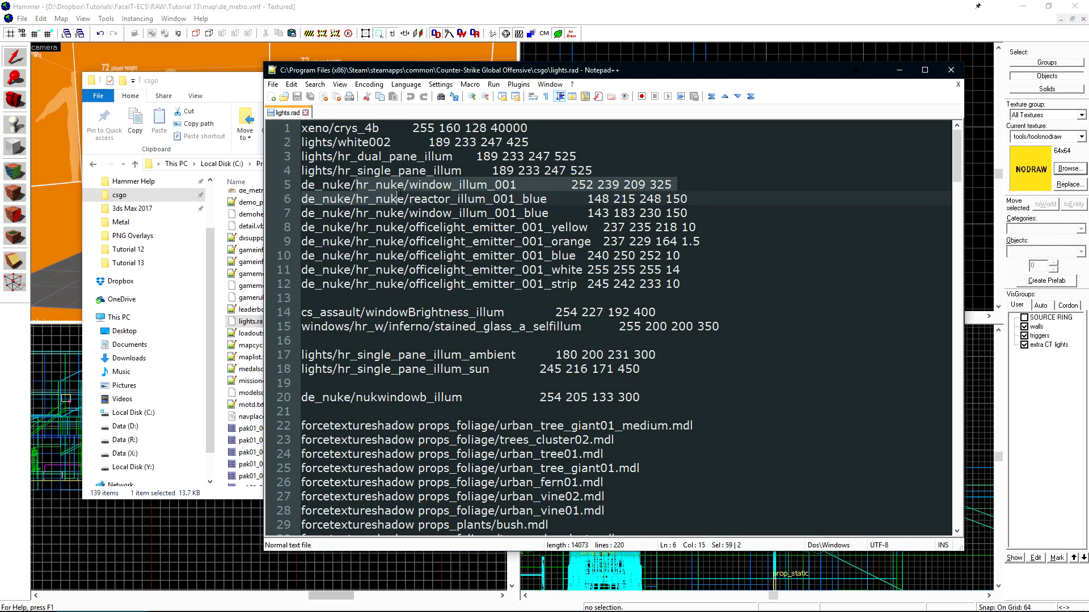
left_click(416, 185)
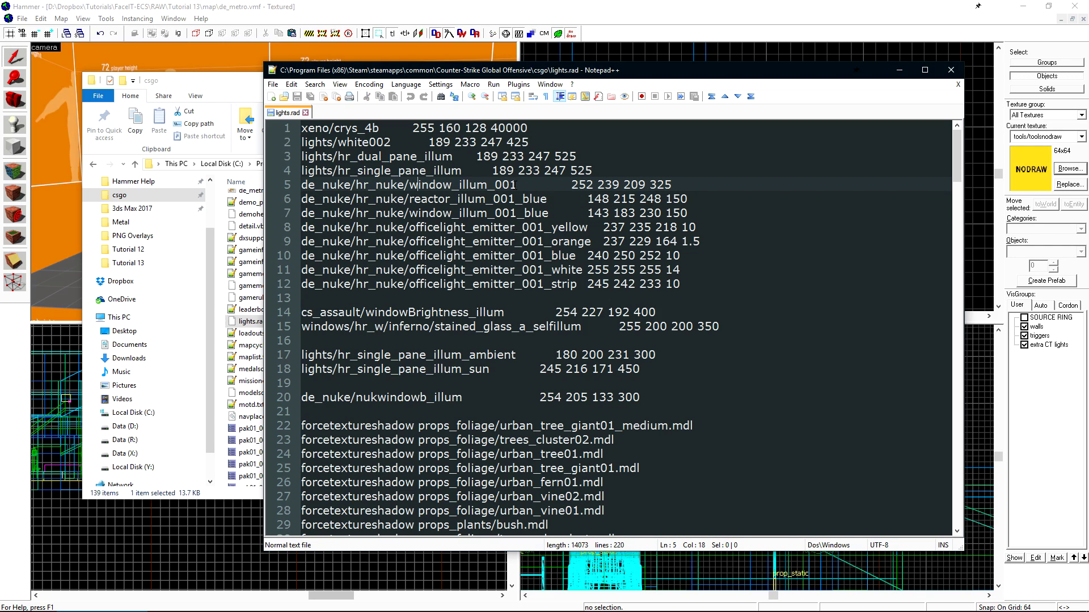
left_click_drag(573, 184, 672, 185)
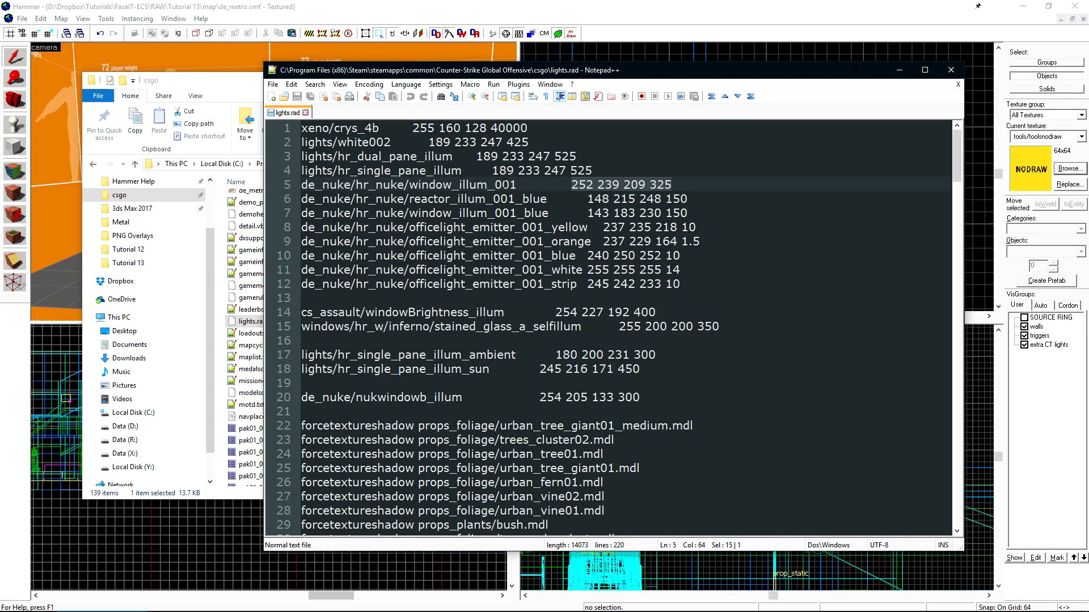
left_click_drag(515, 185, 408, 184)
key("ctrl+c")
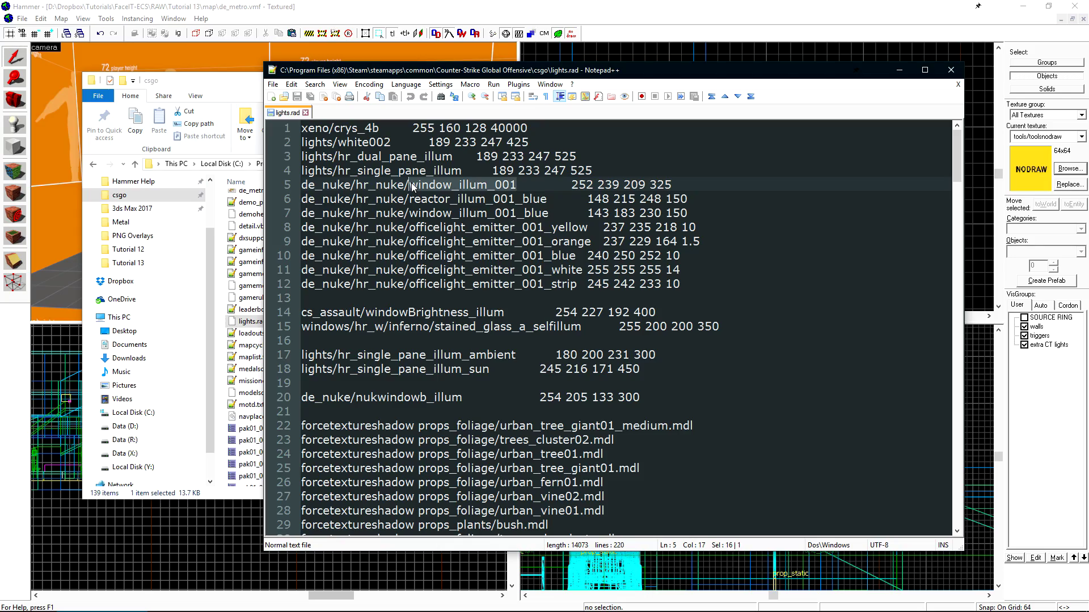
- Pick the window_illum_001 texture in the Face Edit texture browser
left_click(305, 27)
left_click(308, 32)
left_click(522, 350)
key("ctrl+v")
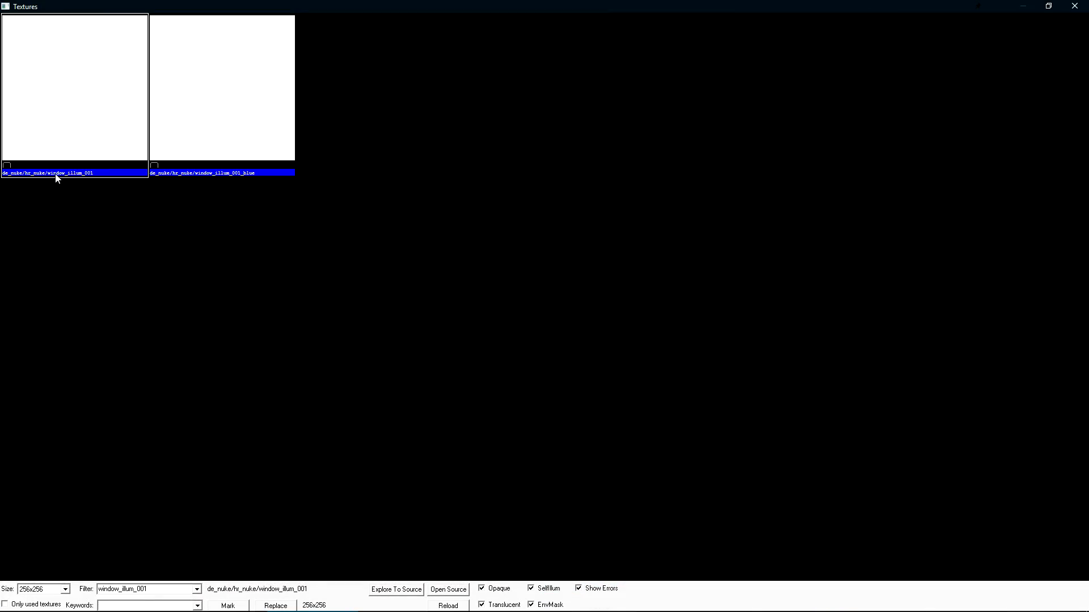
double_click(74, 117)
- Apply window_illum_001 to the yellow nodraw face in the ceiling shaft
key("w")
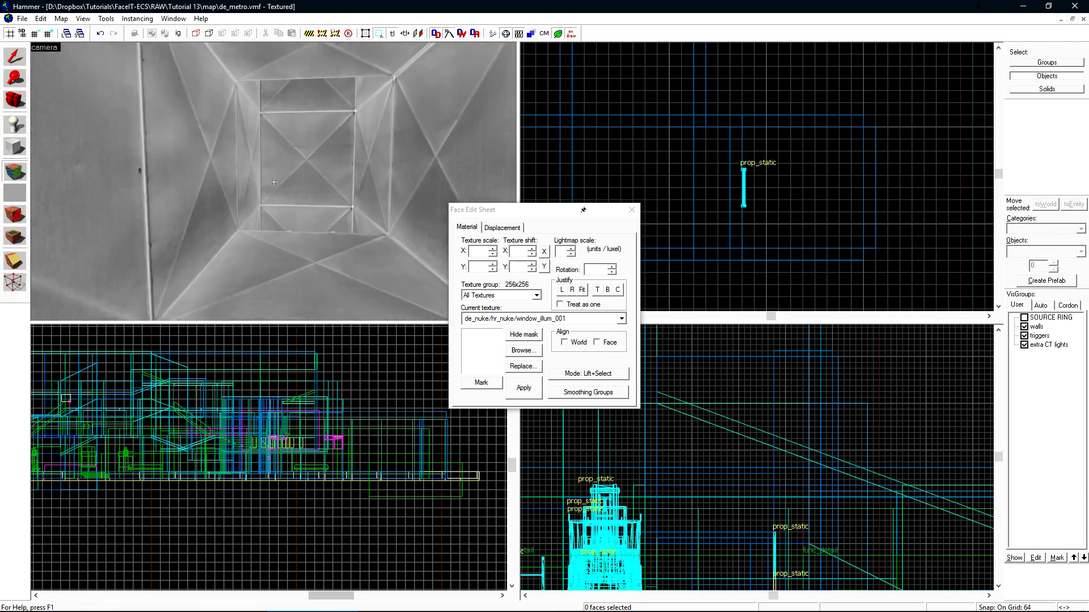
key("z")
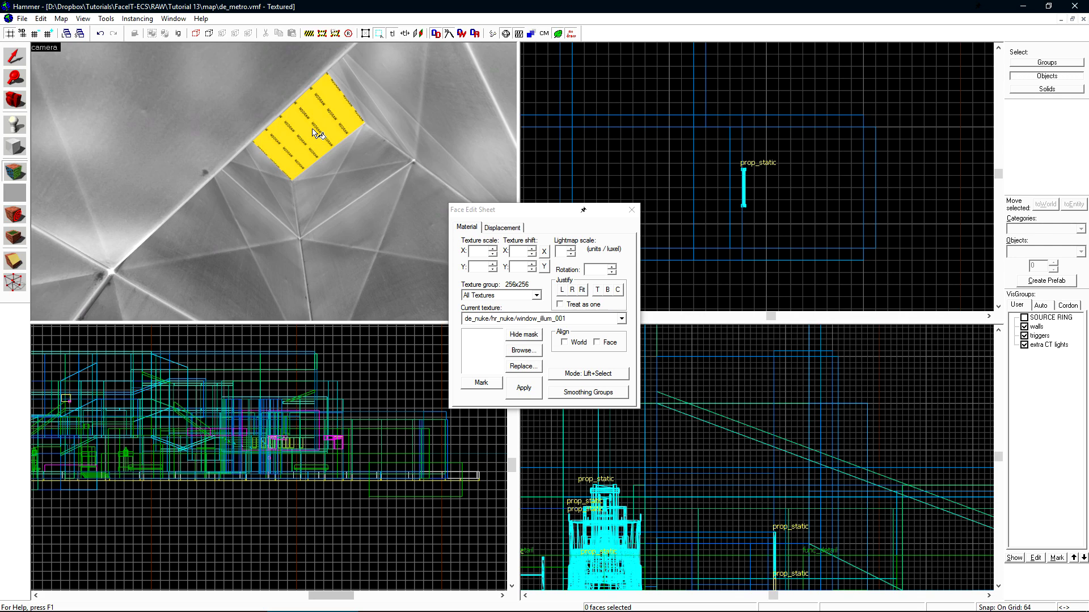
right_click(313, 168)
key("shift+a")
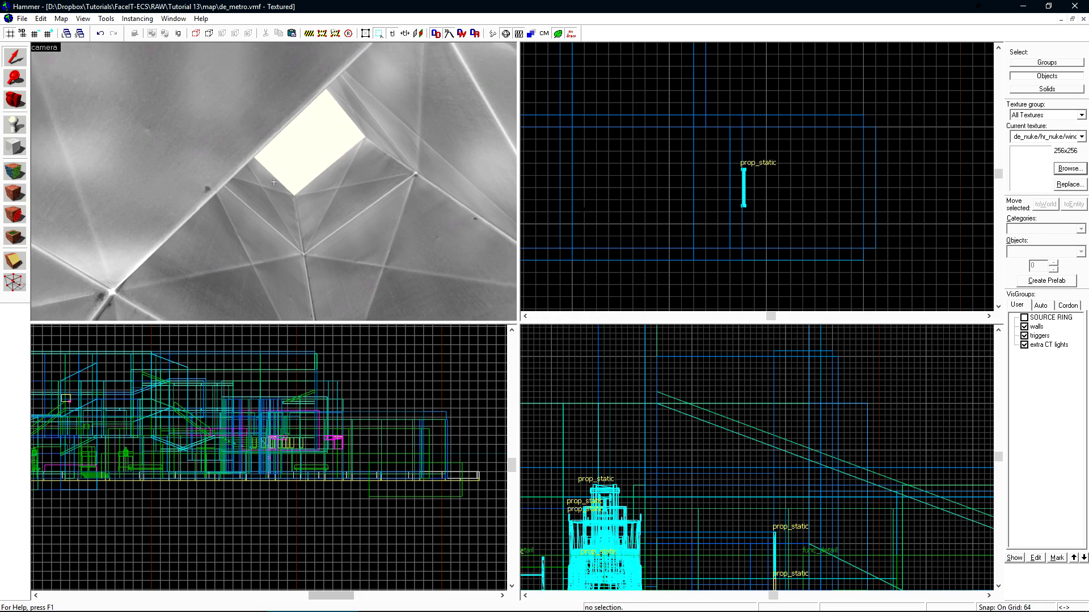
- Inspect the shaft in 3D Lightmap Grid view, then return to shaded textured display
key("z")
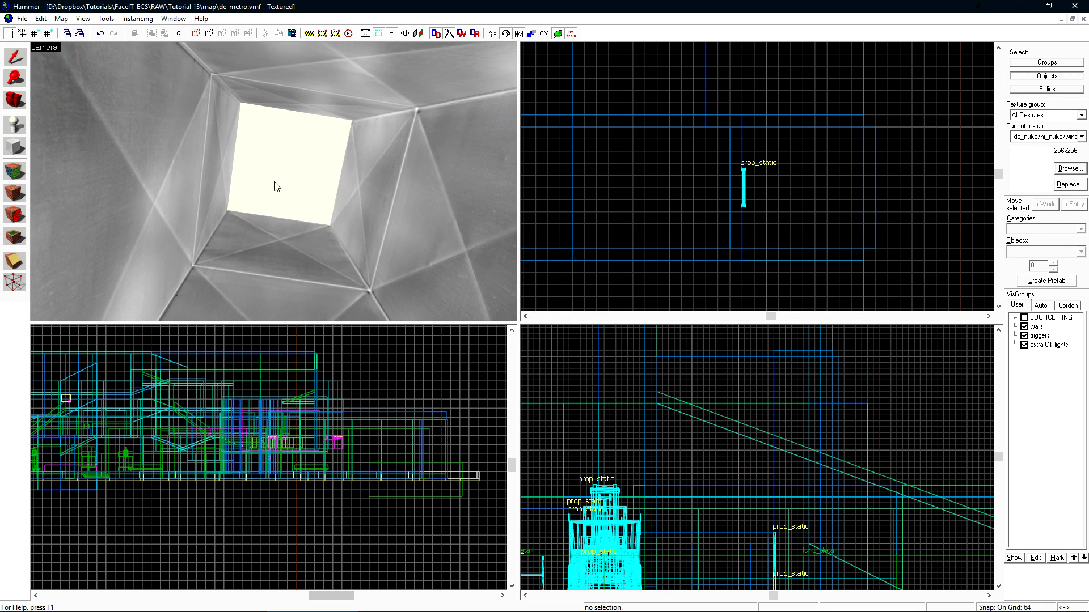
left_click(45, 47)
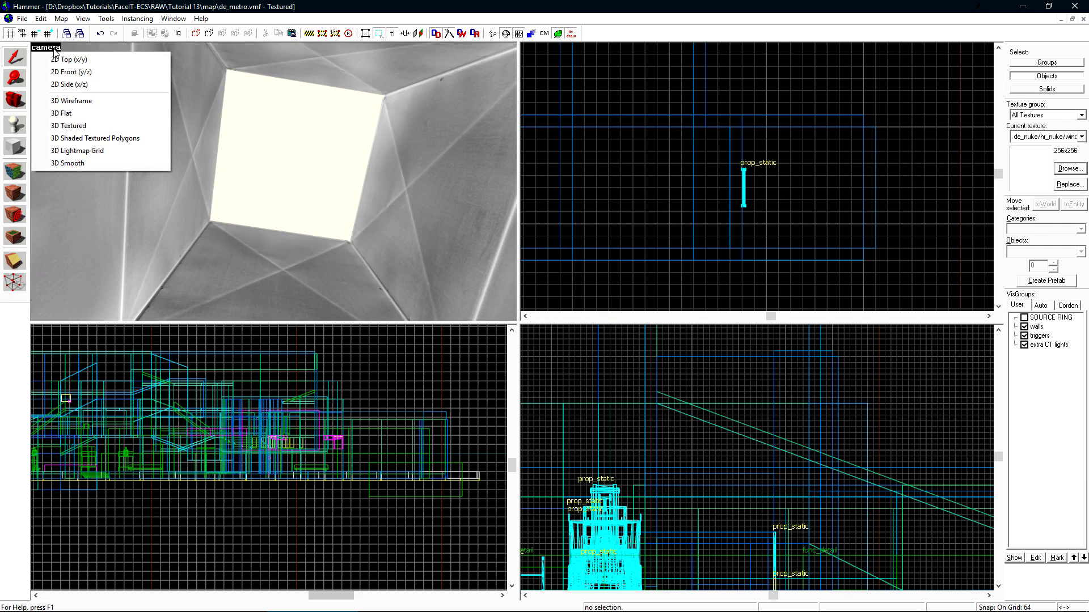
left_click(85, 151)
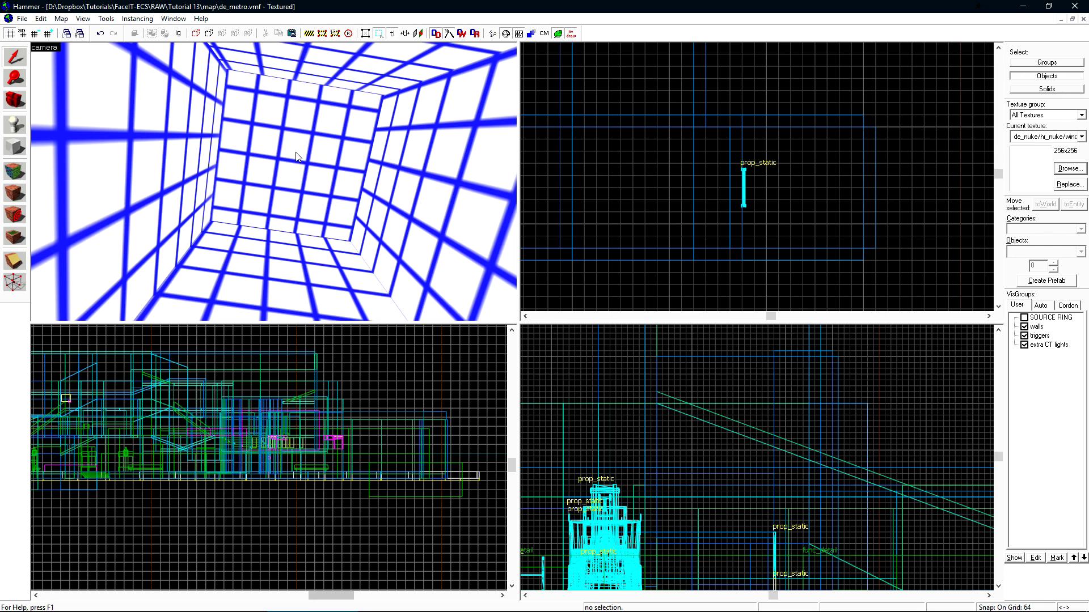
left_click(46, 53)
left_click(45, 47)
left_click(76, 140)
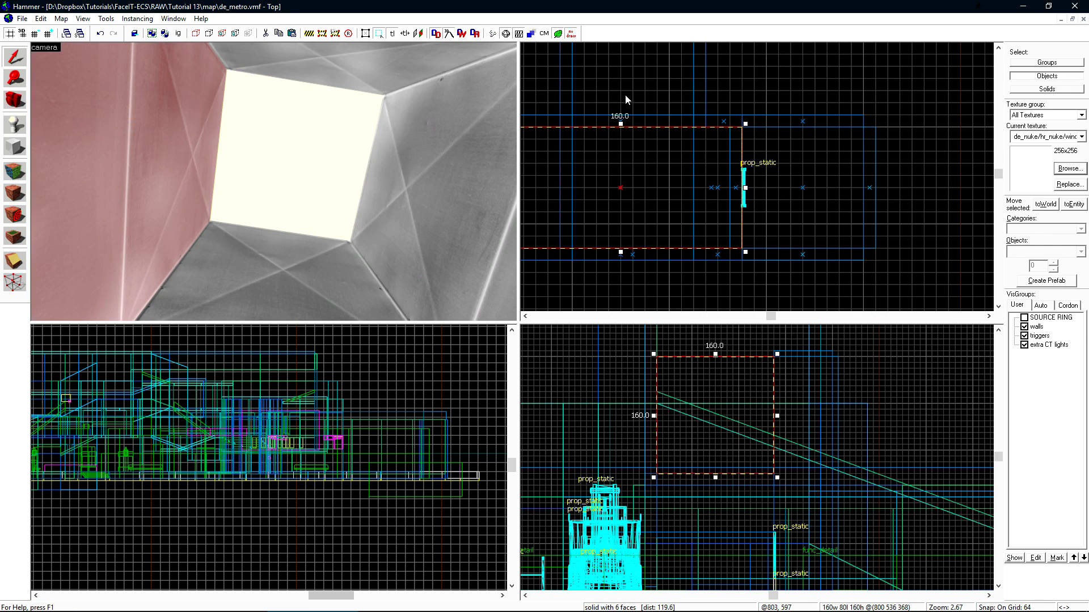
- Start a full compile of de_metro with F9
left_click(626, 100)
key("F9")
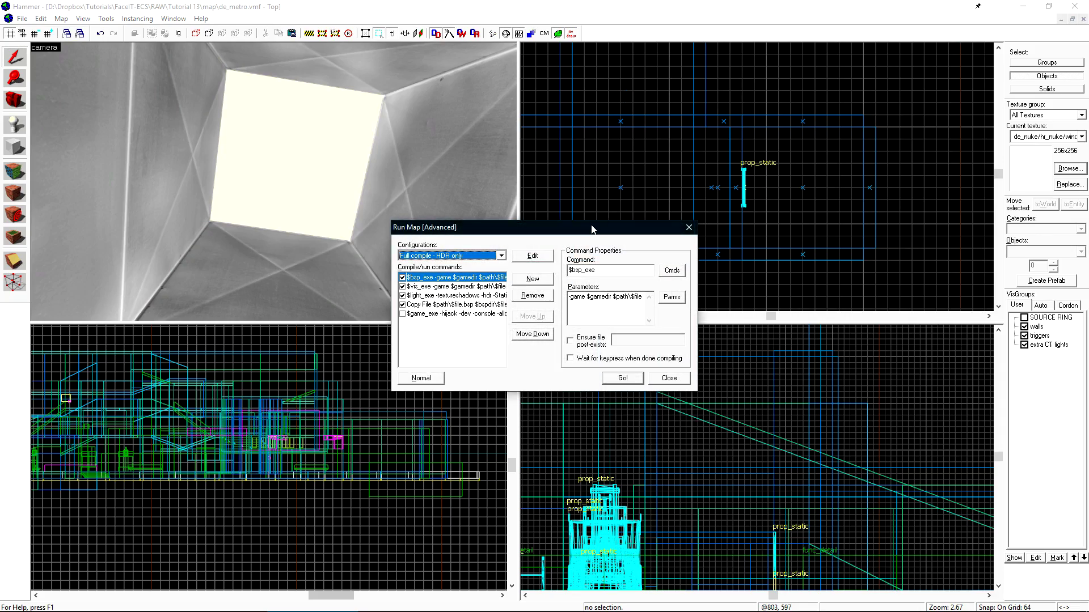
key("Return")
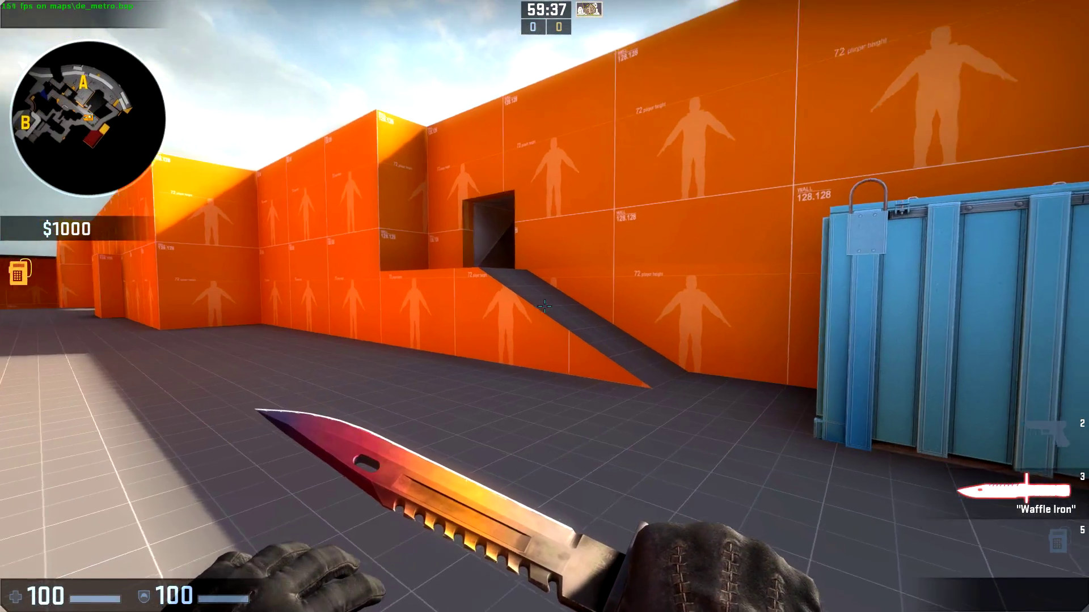
- Walk through the dark tunnel up to the glowing skylight shaft, then return to Hammer
key("w")
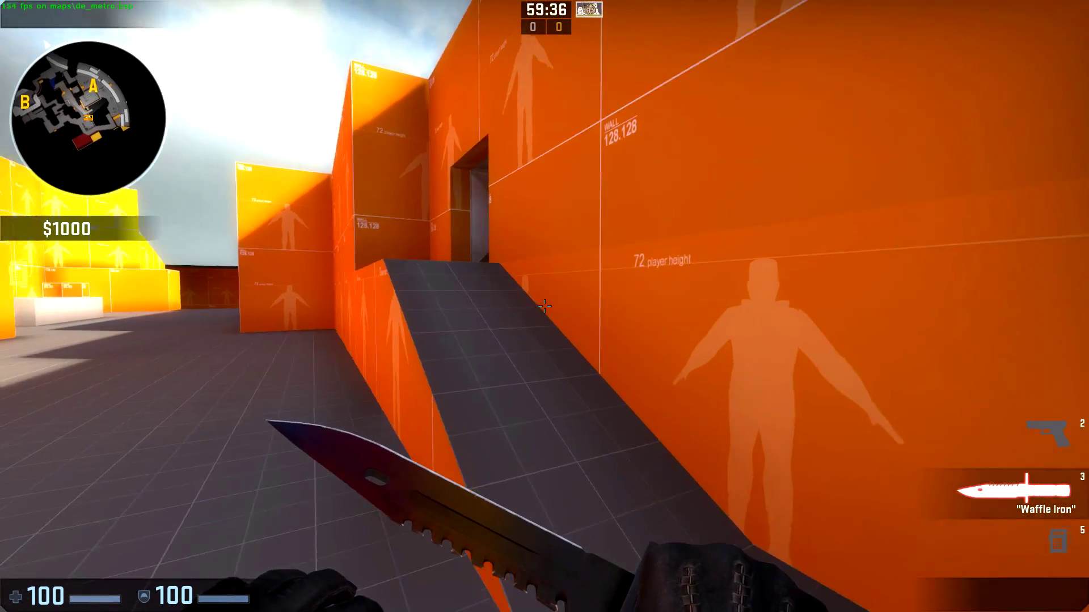
key("w")
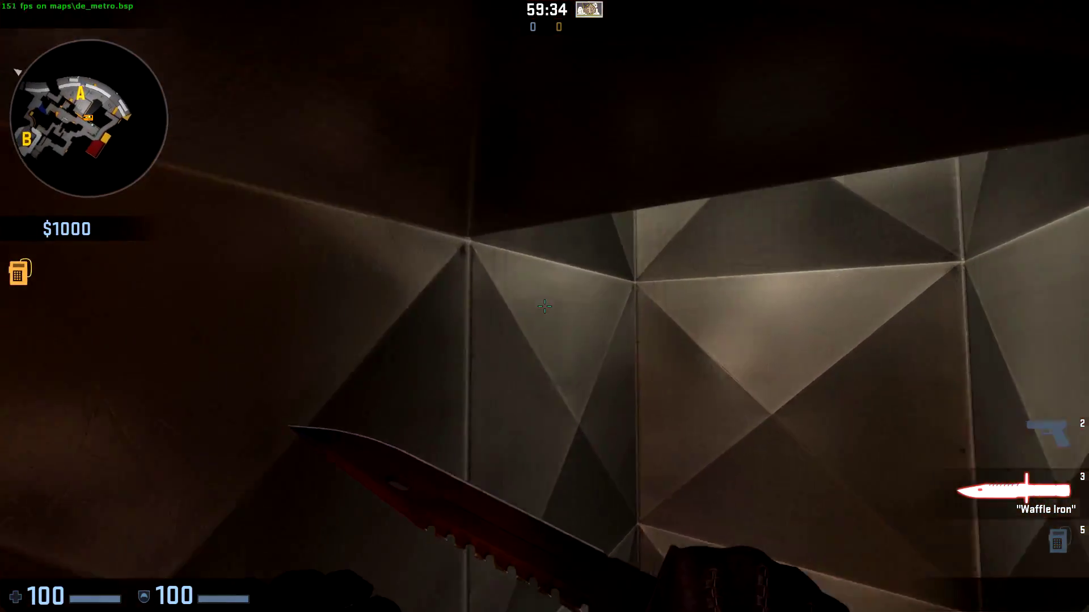
key("w")
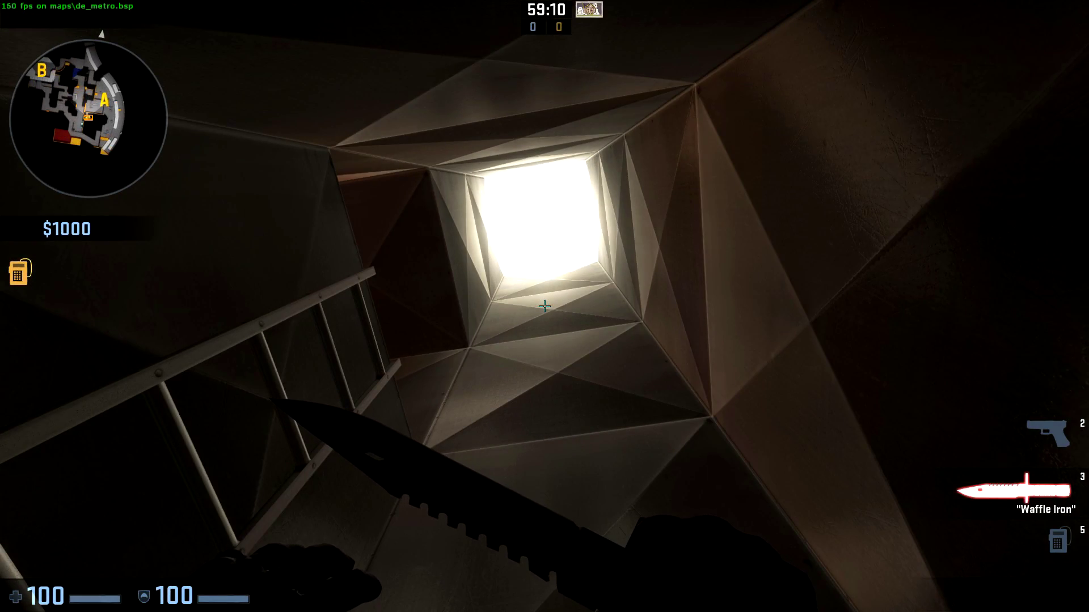
key("alt+Tab")
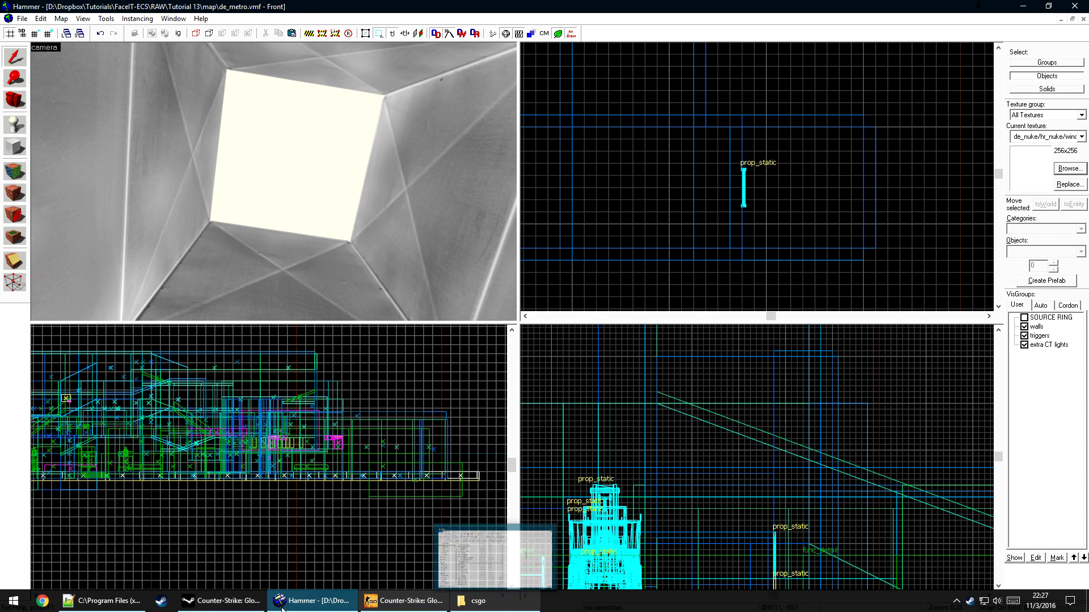
- Duplicate the window_illum_001 line in lights.rad, keeping a '//'-commented copy
left_click(104, 604)
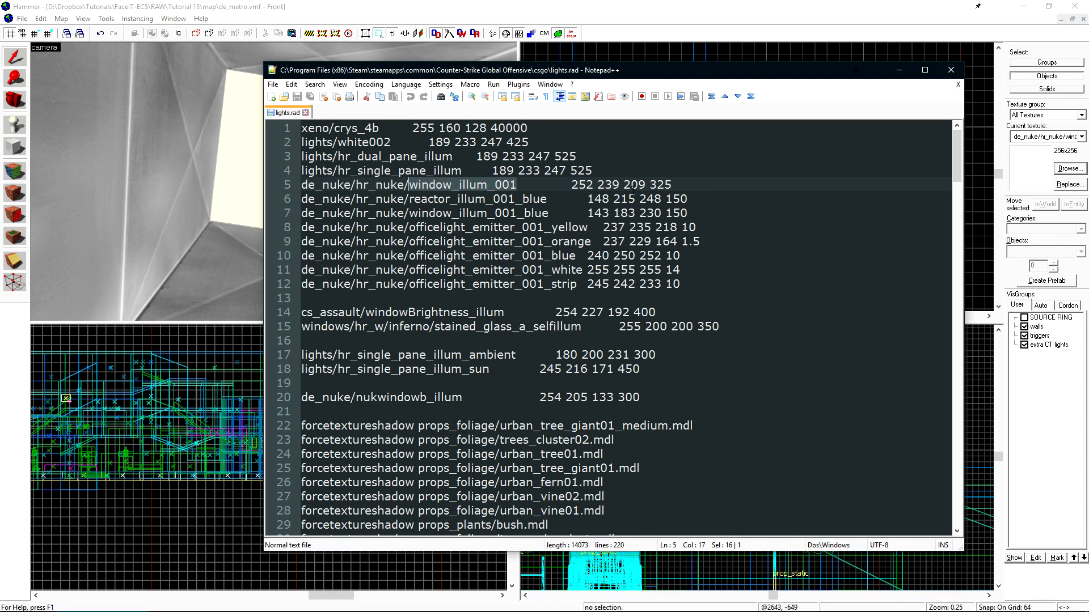
left_click_drag(571, 185, 672, 185)
left_click(690, 180)
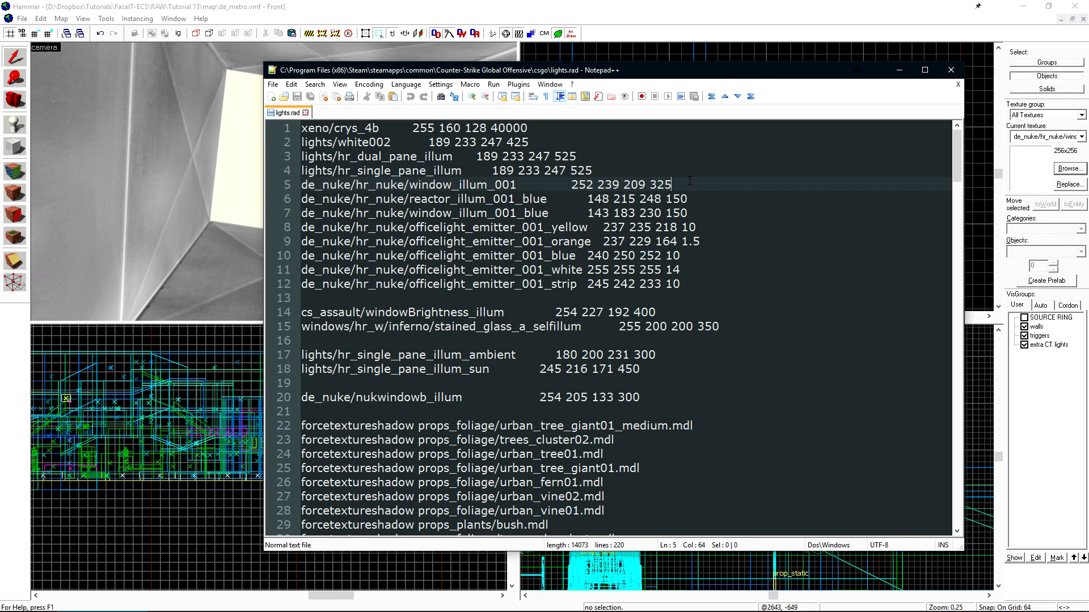
key("shift+Home")
key("ctrl+c")
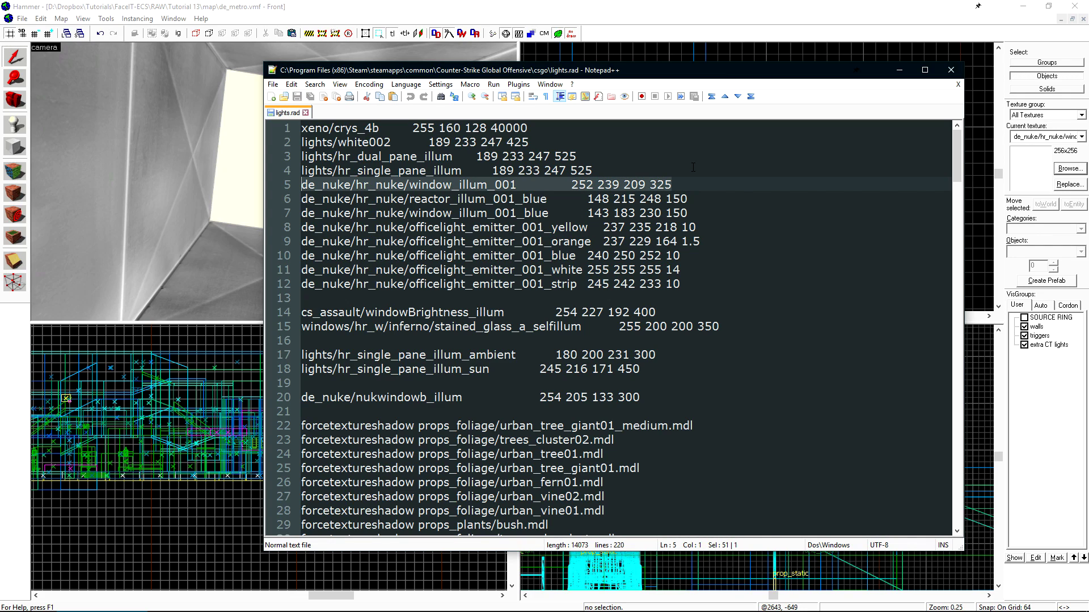
key("Home")
key("Return")
type("//")
key("Up")
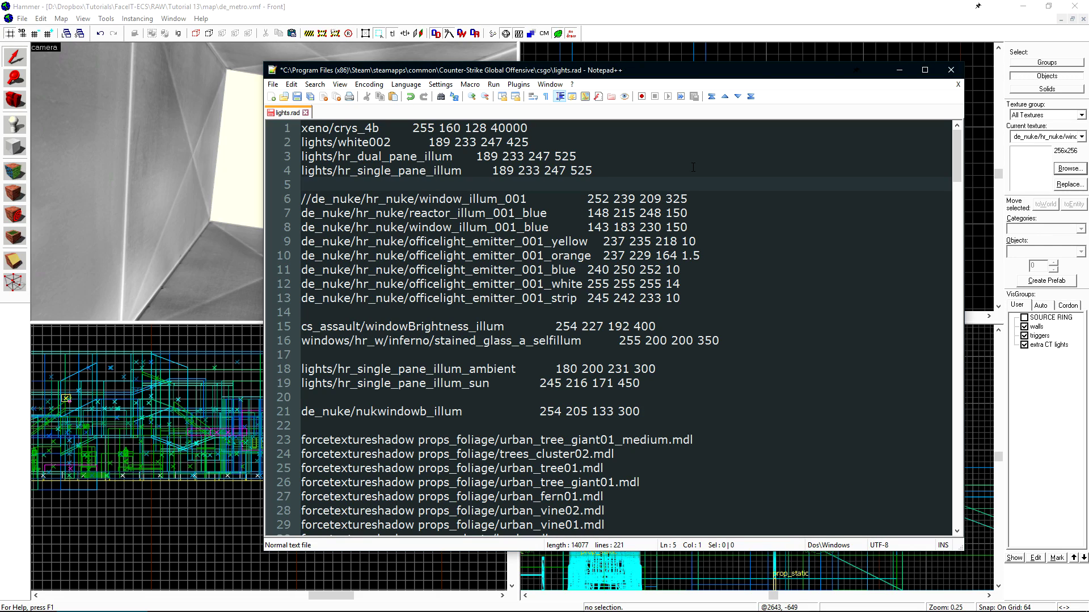
key("ctrl+v")
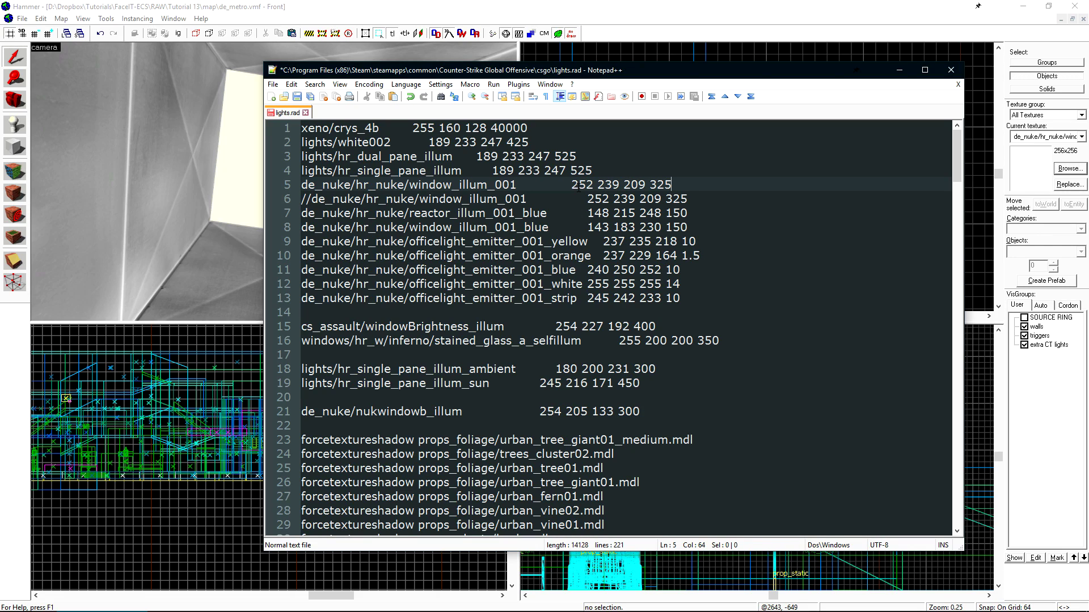
- Change the window_illum_001 green value from 239 to 40
double_click(608, 184)
left_click(651, 185)
double_click(608, 185)
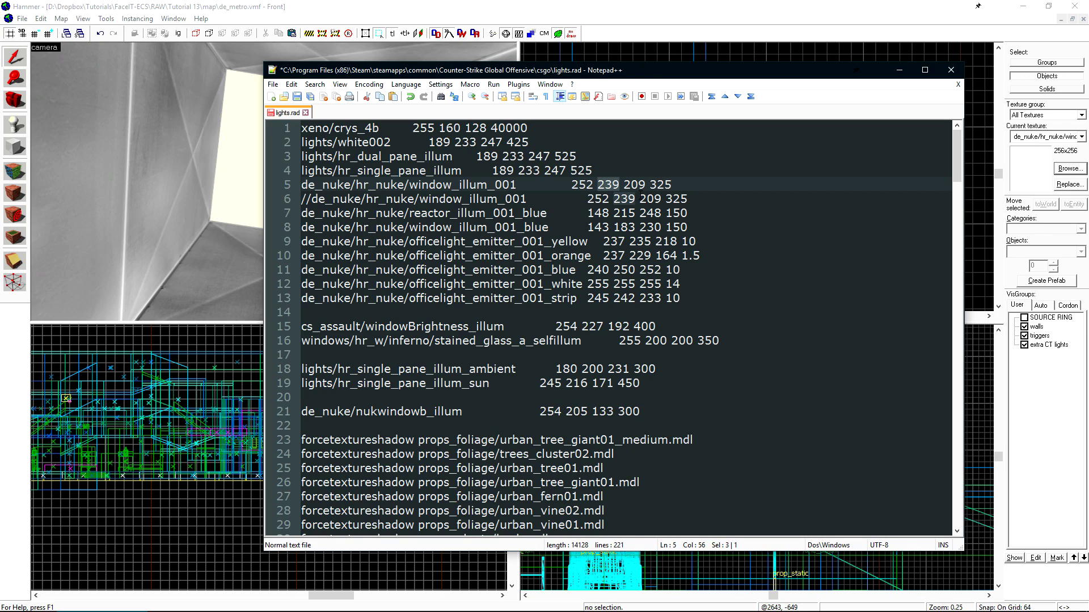
type("40")
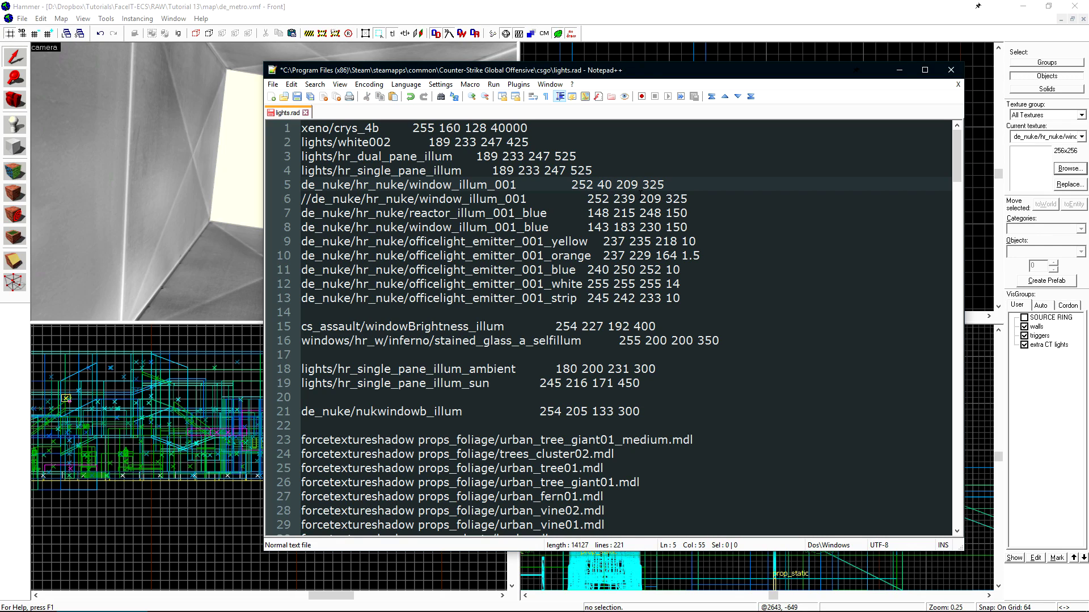
double_click(624, 188)
left_click_drag(635, 185, 642, 185)
left_click(643, 185)
key("BackSpace")
key("Delete")
type("5")
key("Left")
type("40")
left_click(297, 97)
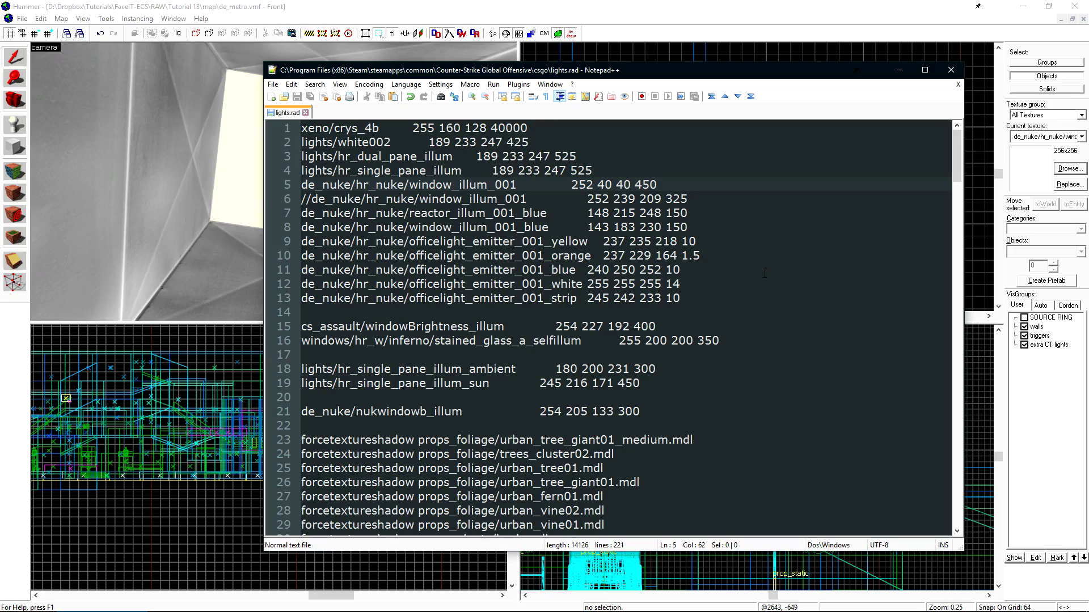
left_click(486, 34)
key("F9")
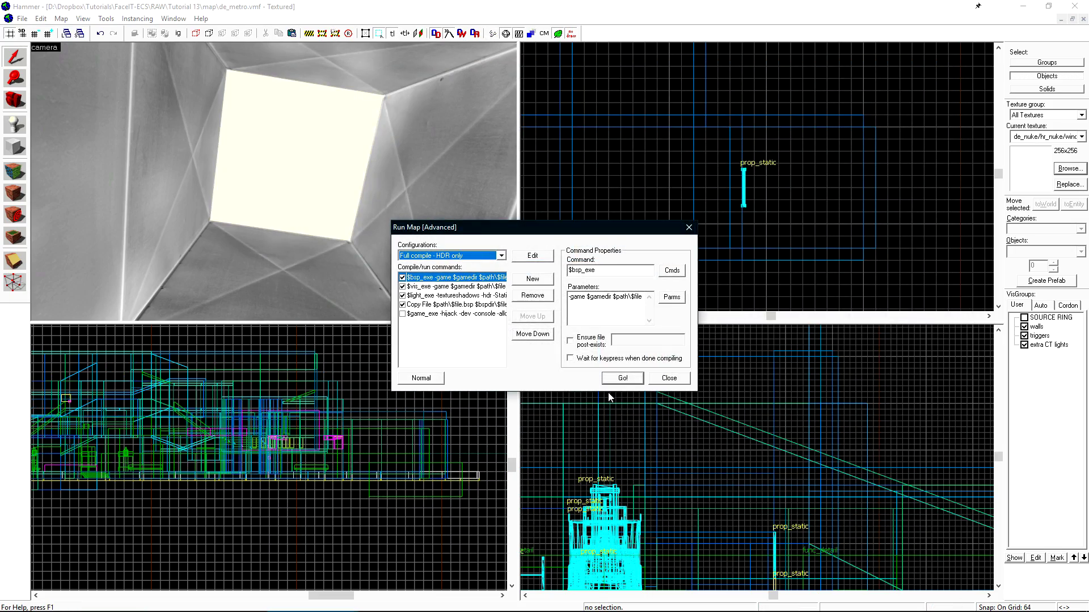
left_click(621, 376)
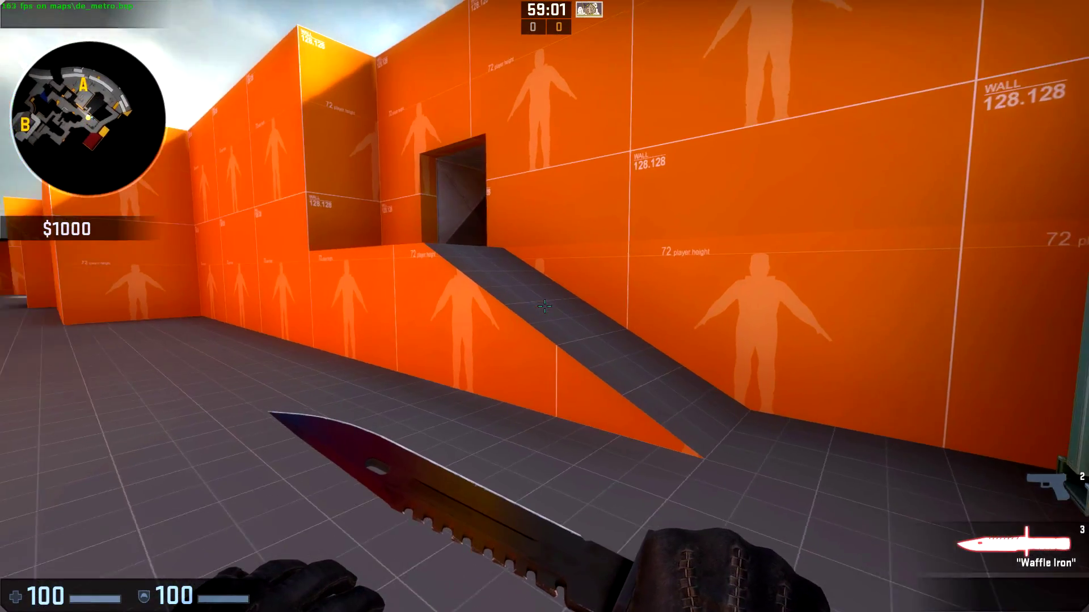
key("w")
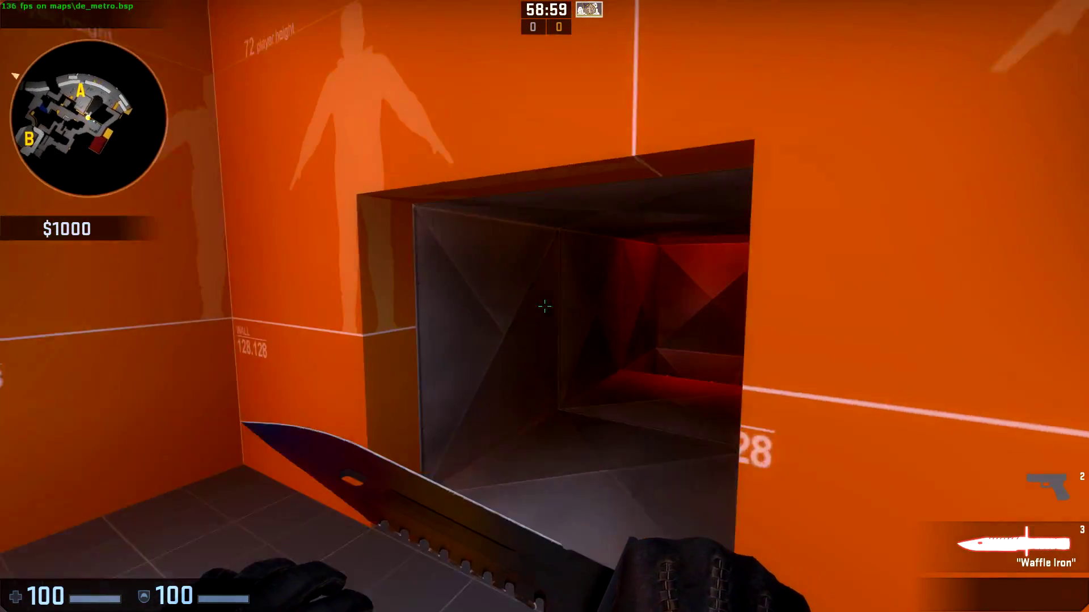
key("w")
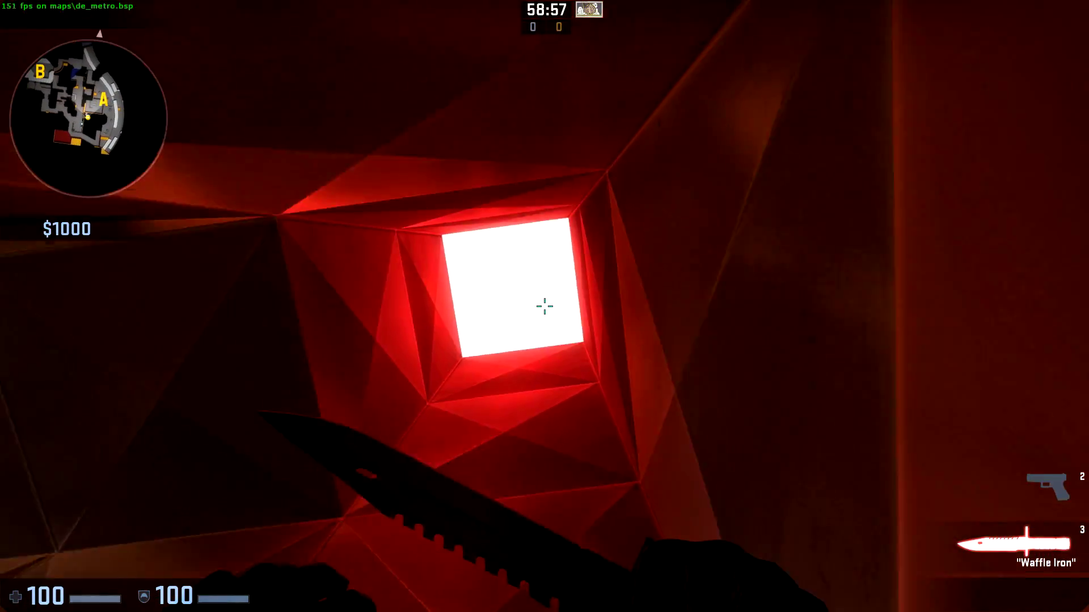
key("w")
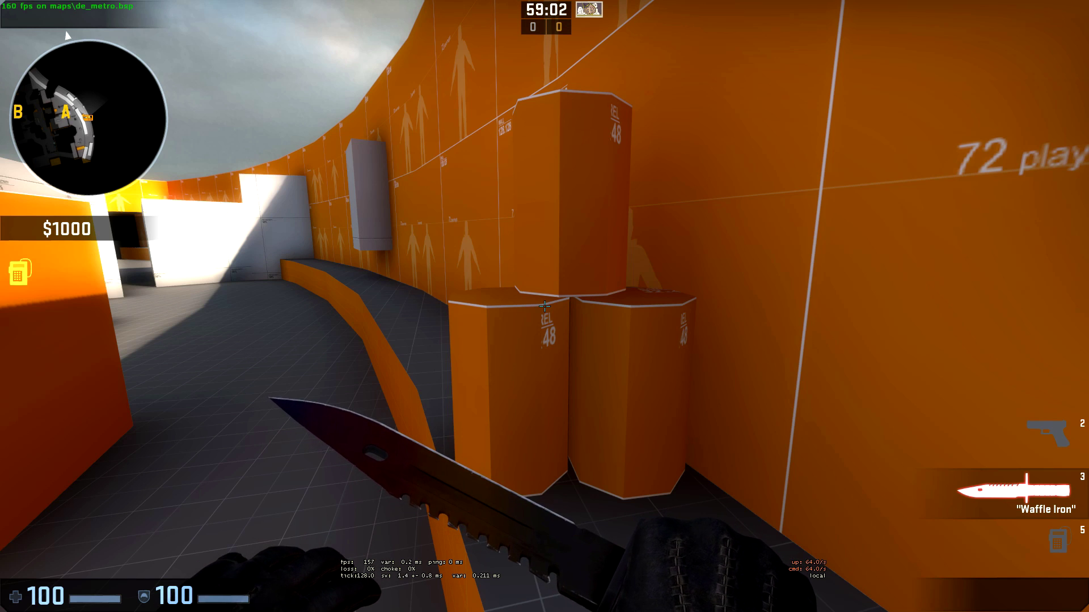
- Enable mat_fullbright 2 from the developer console
key("grave")
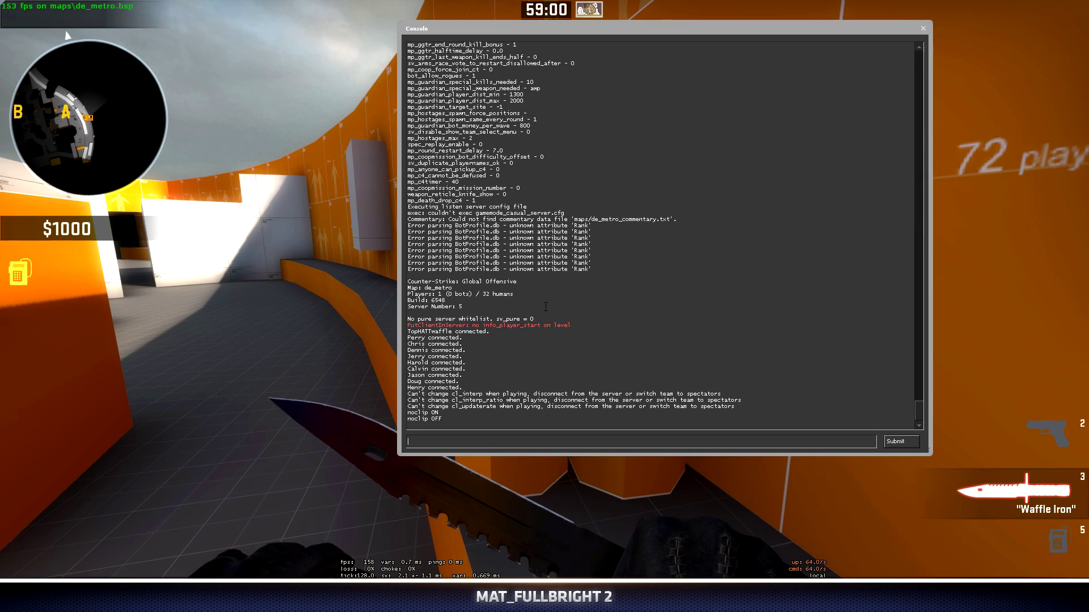
type("mat_fullbright 2")
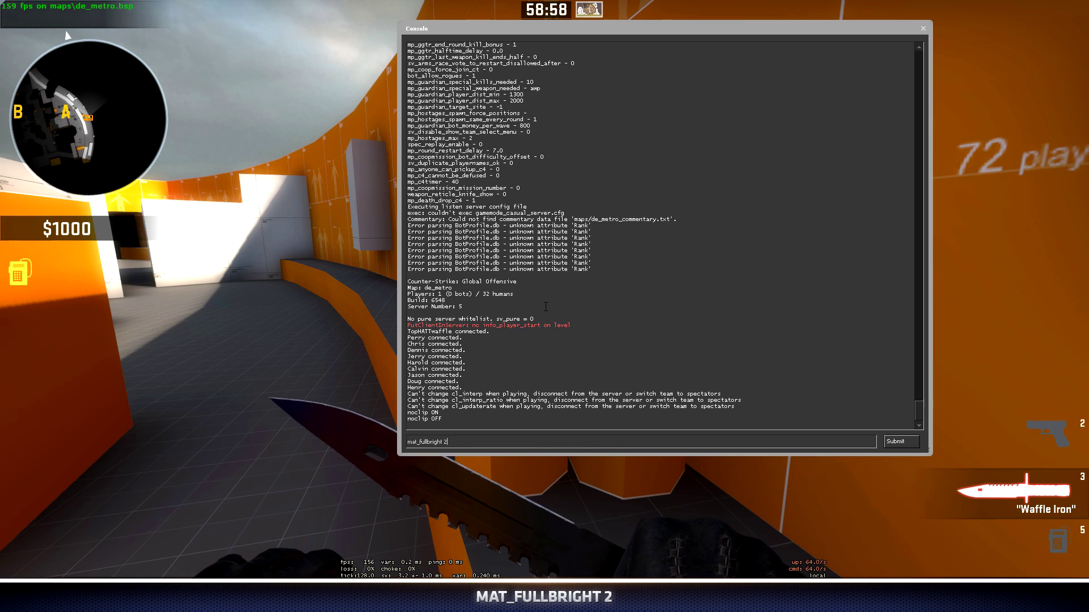
key("Return")
key("Escape")
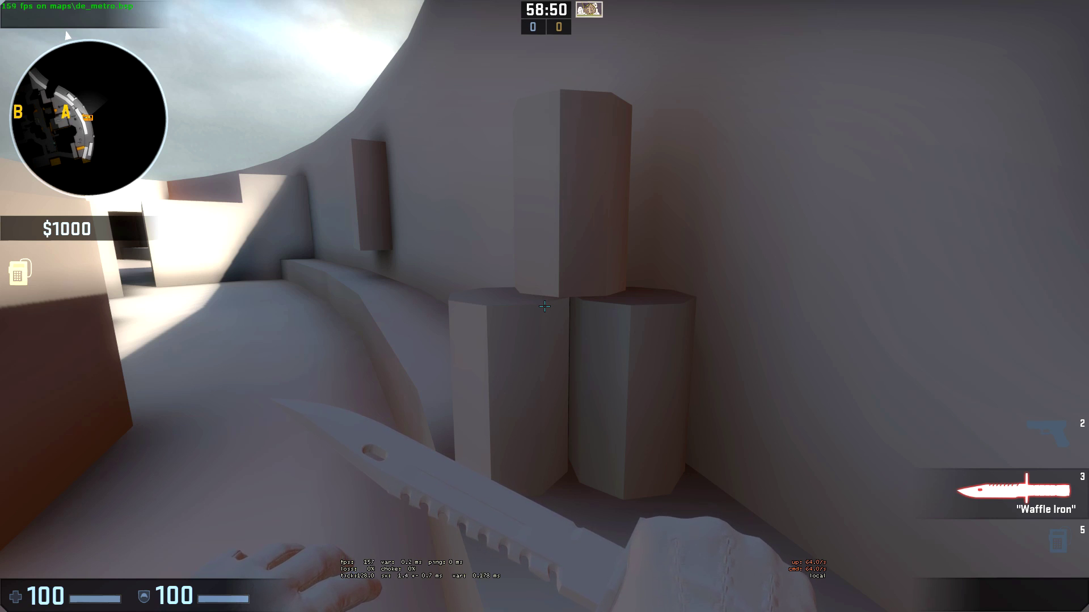
- Walk up to the stacked pillars to inspect their untextured shading
key("w")
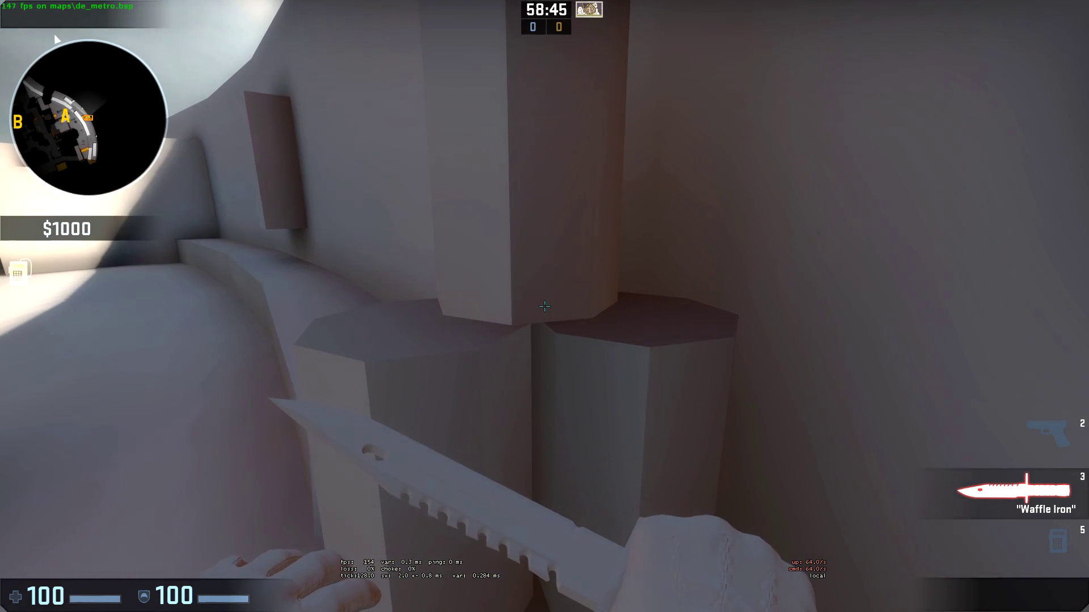
key("w")
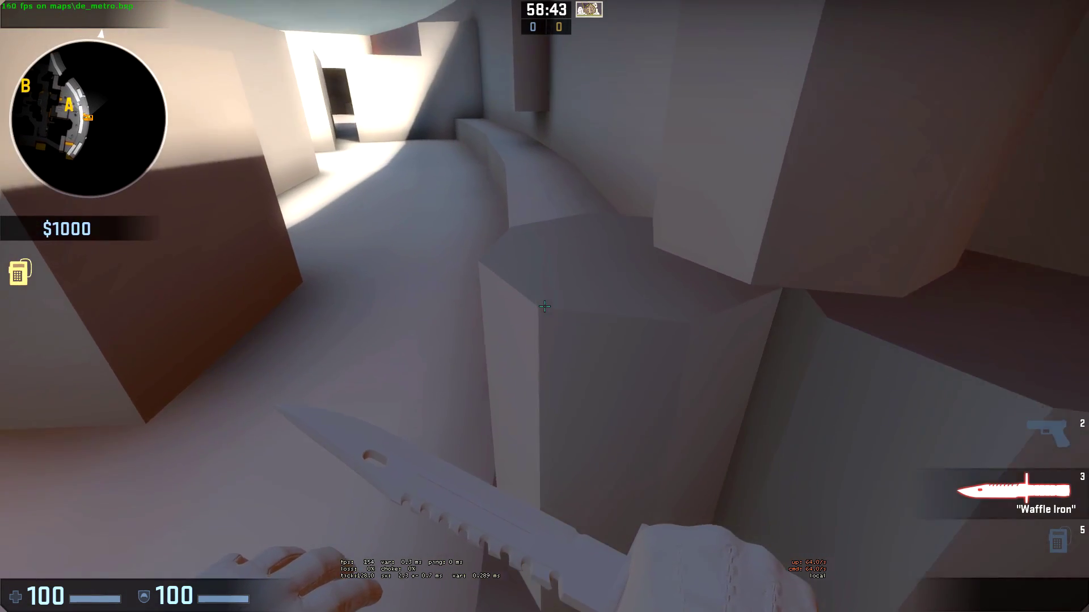
key("s")
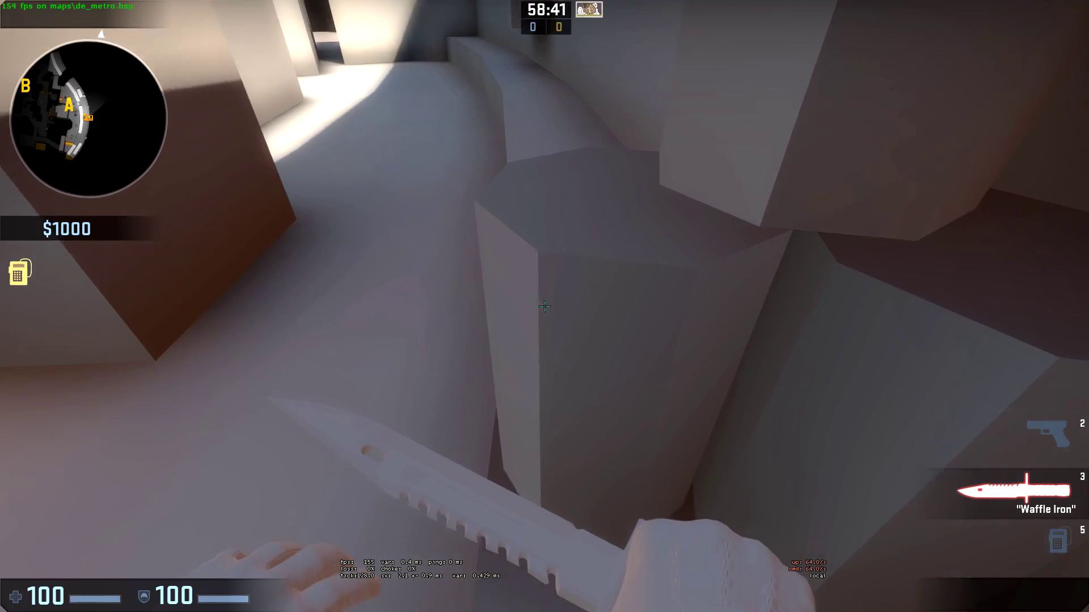
left_click(544, 307)
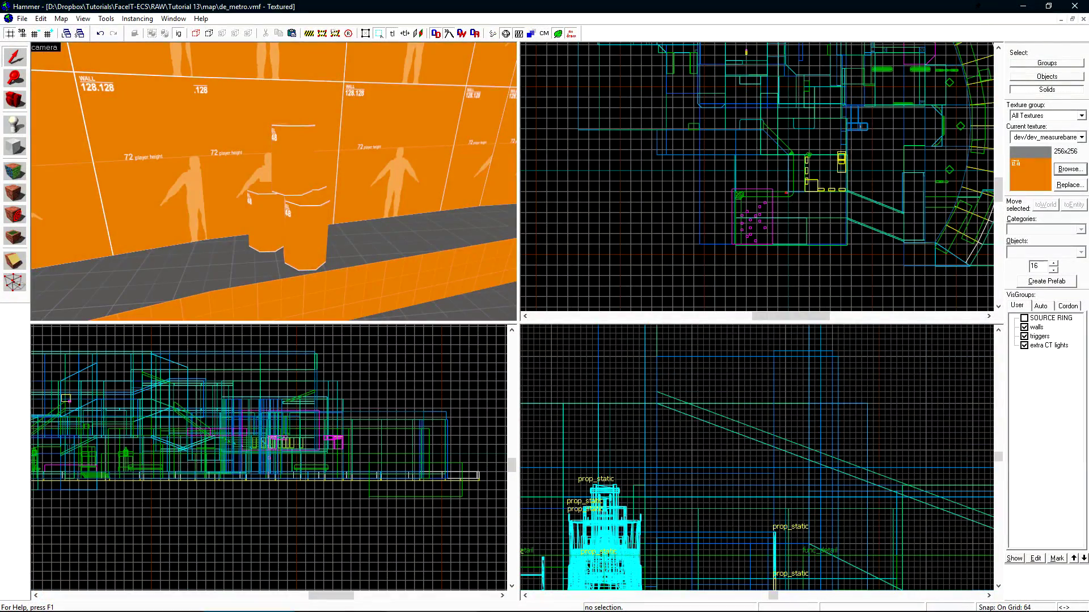
- Isolate the pillar group with Ctrl+H in a maximized lightmap-grid 3D view for face editing
key("w")
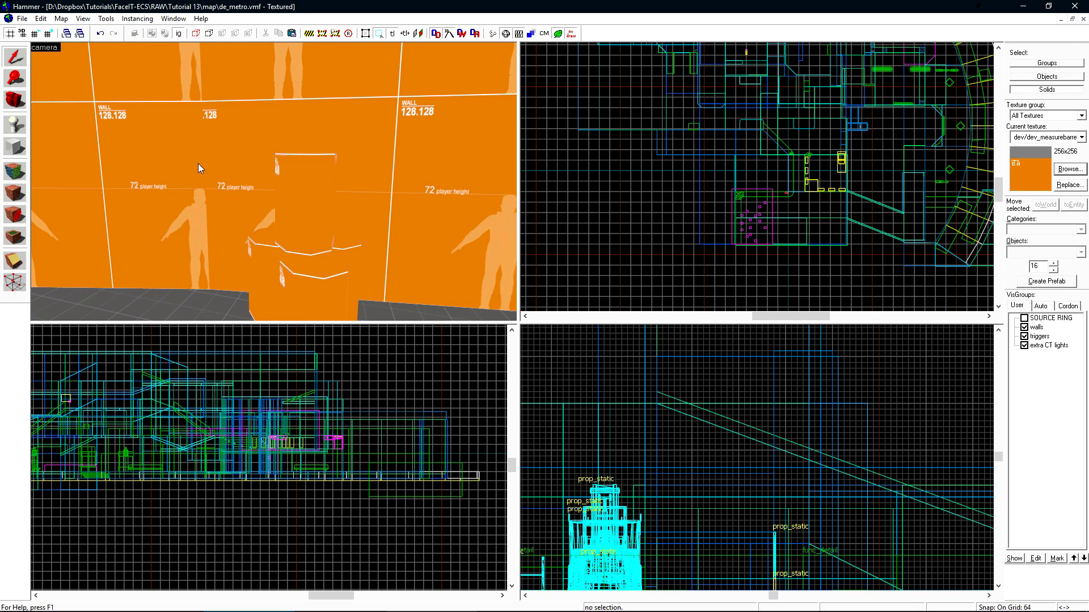
left_click(44, 47)
left_click(79, 141)
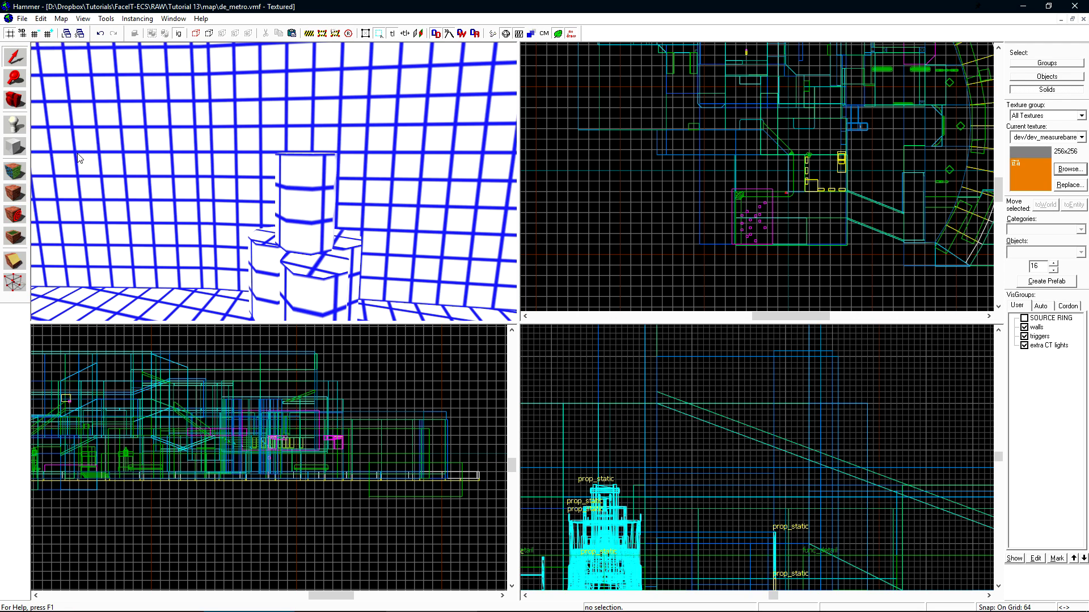
left_click(287, 200)
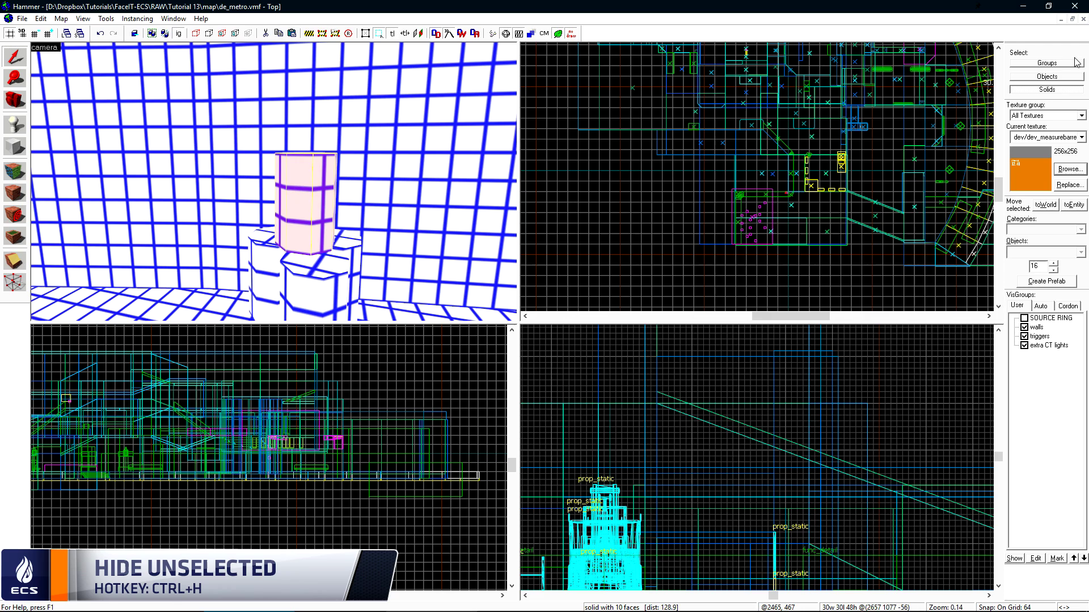
left_click(1076, 63)
left_click(307, 201)
key("ctrl+h")
key("shift+a")
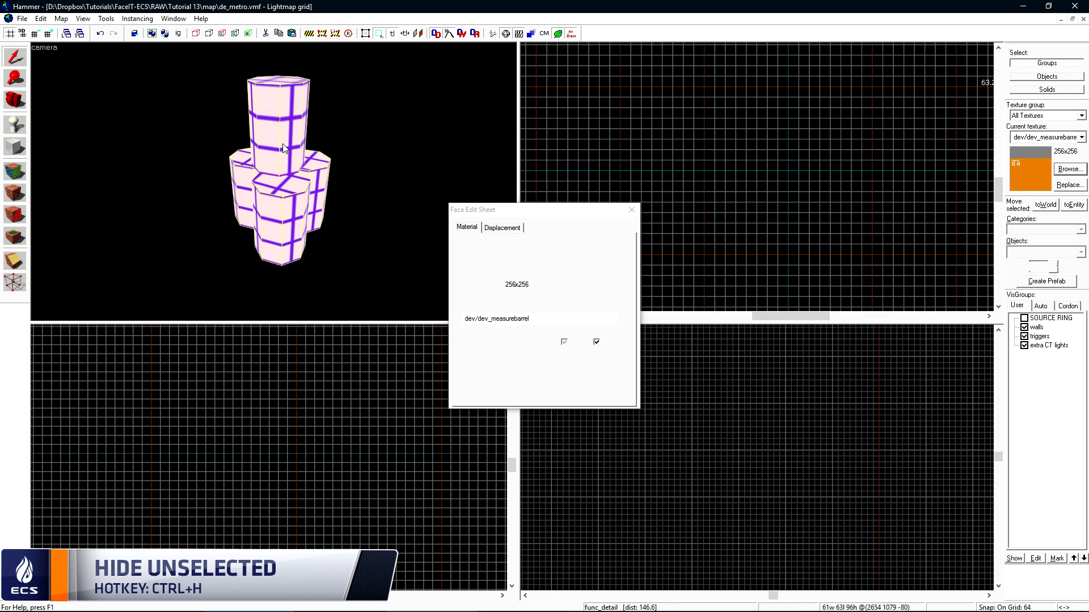
key("shift+z")
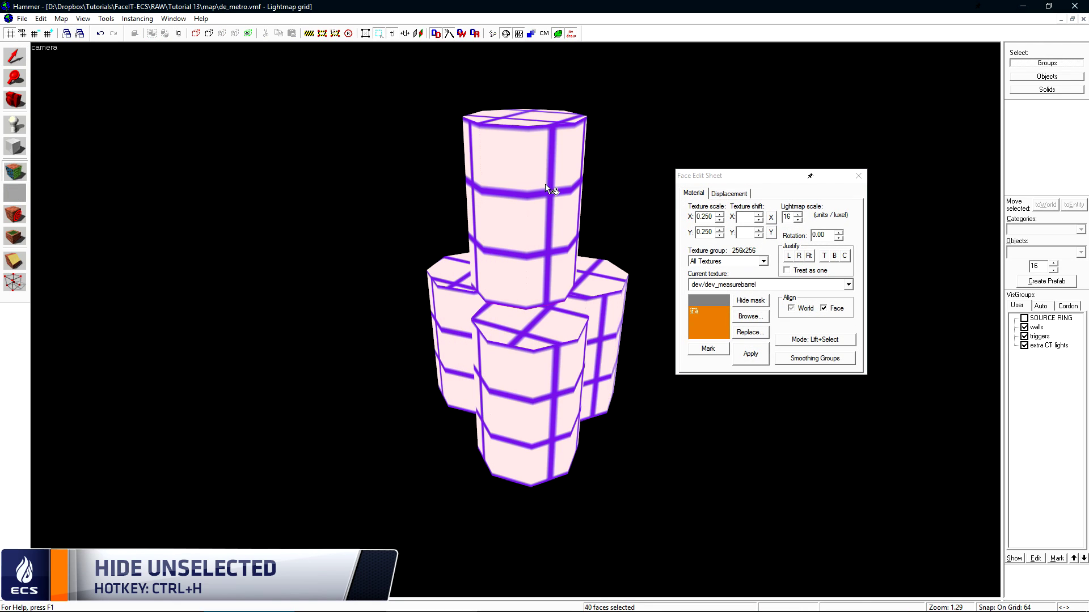
- Select the top pillar's eight side faces, leaving out both cap faces
left_click(536, 168, "shift")
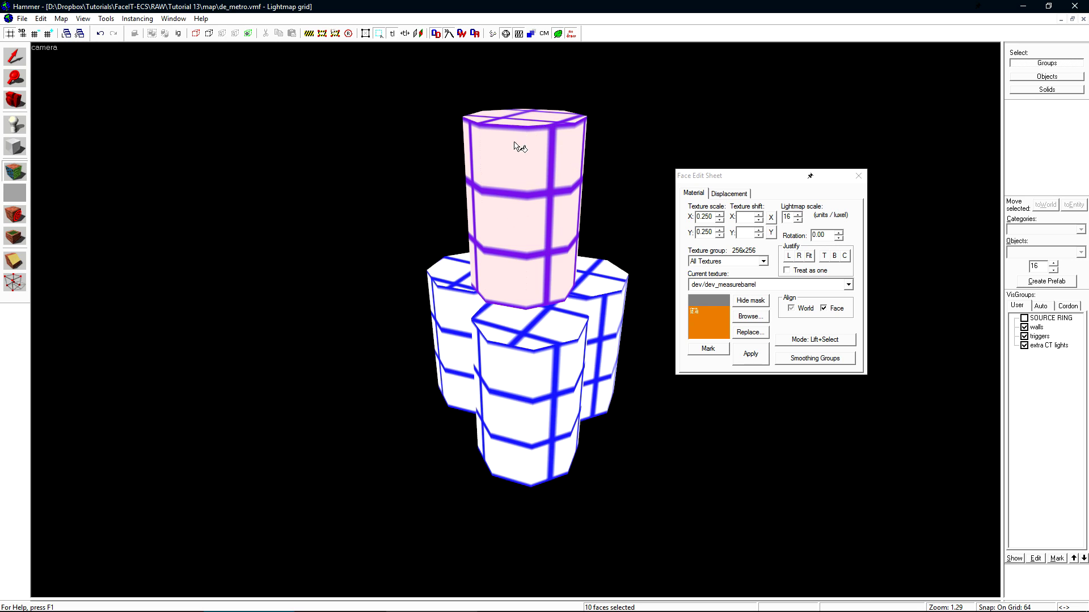
left_click(536, 118, "ctrl")
scroll(516, 320, "up", 8)
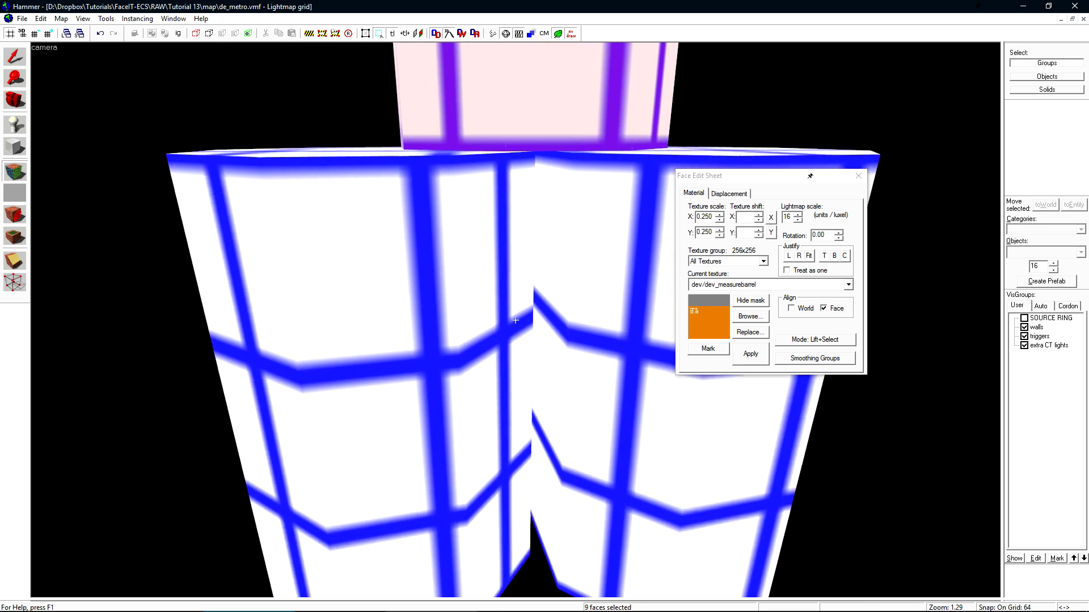
scroll(515, 320, "up", 5)
left_click(524, 319, "ctrl")
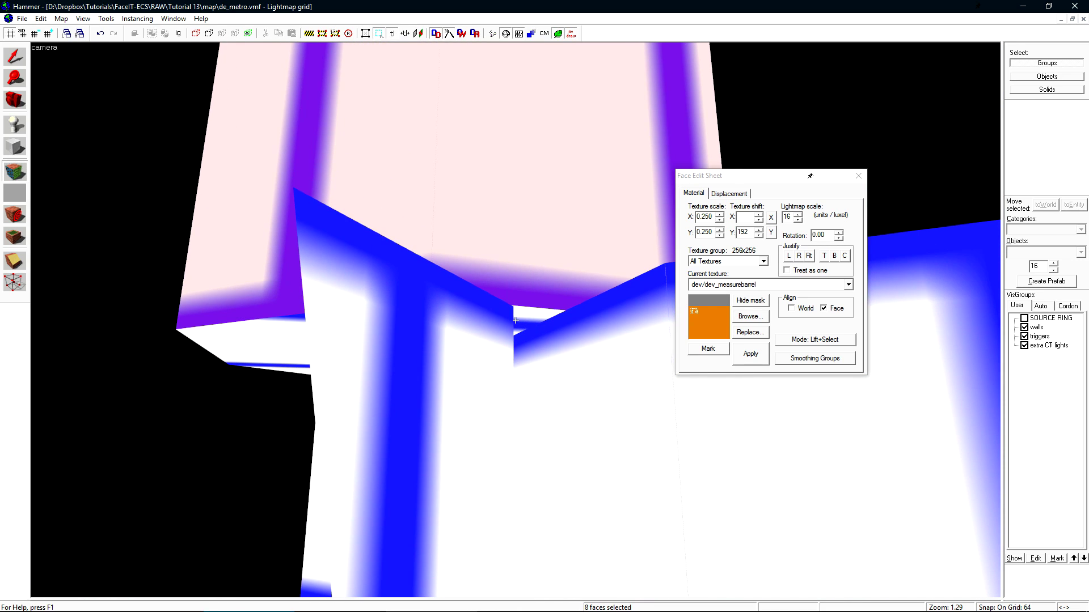
scroll(514, 321, "down", 12)
scroll(519, 335, "up", 4)
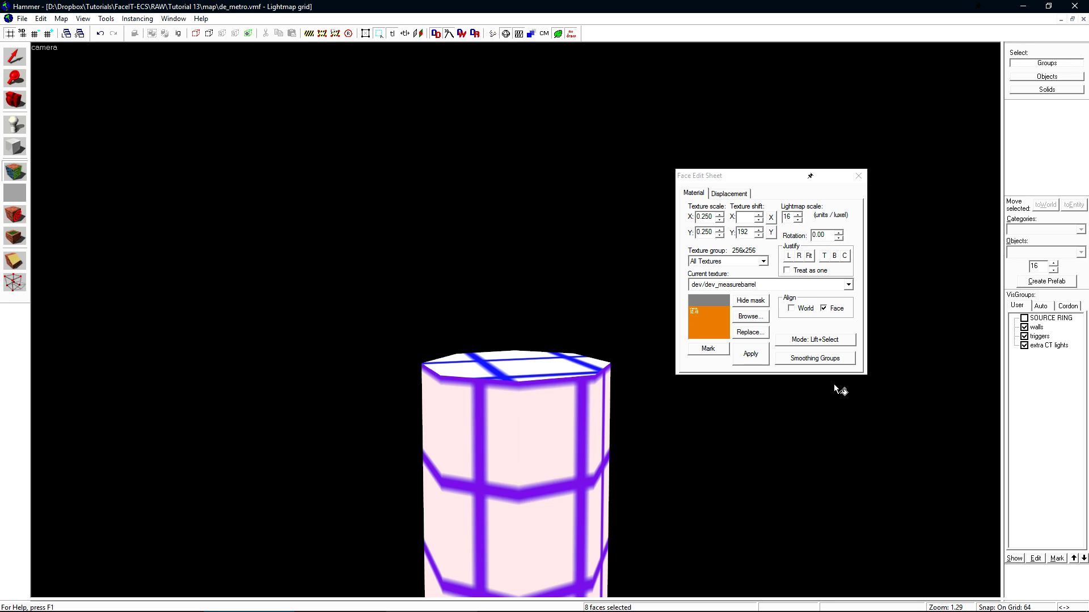
- Open Smoothing Groups and put the top pillar's side faces in group 1
left_click(825, 359)
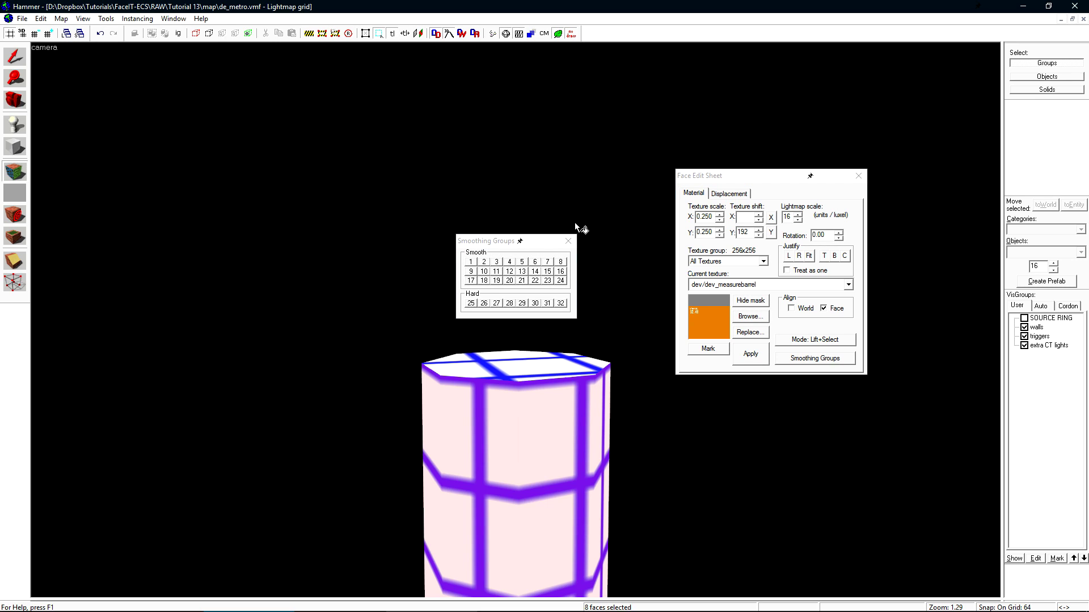
left_click_drag(559, 240, 671, 183)
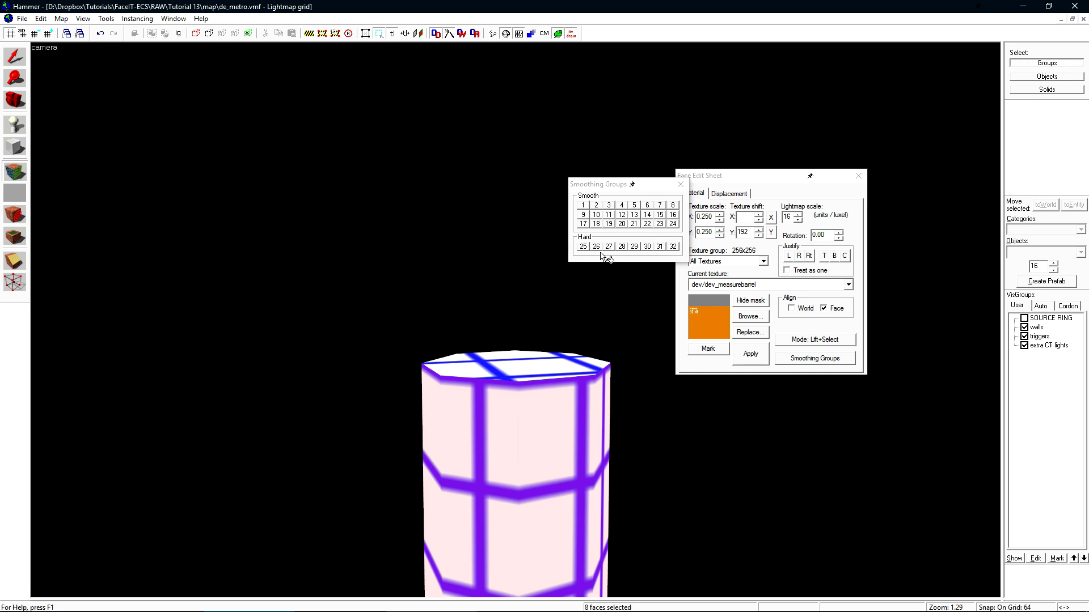
left_click_drag(494, 299, 513, 319)
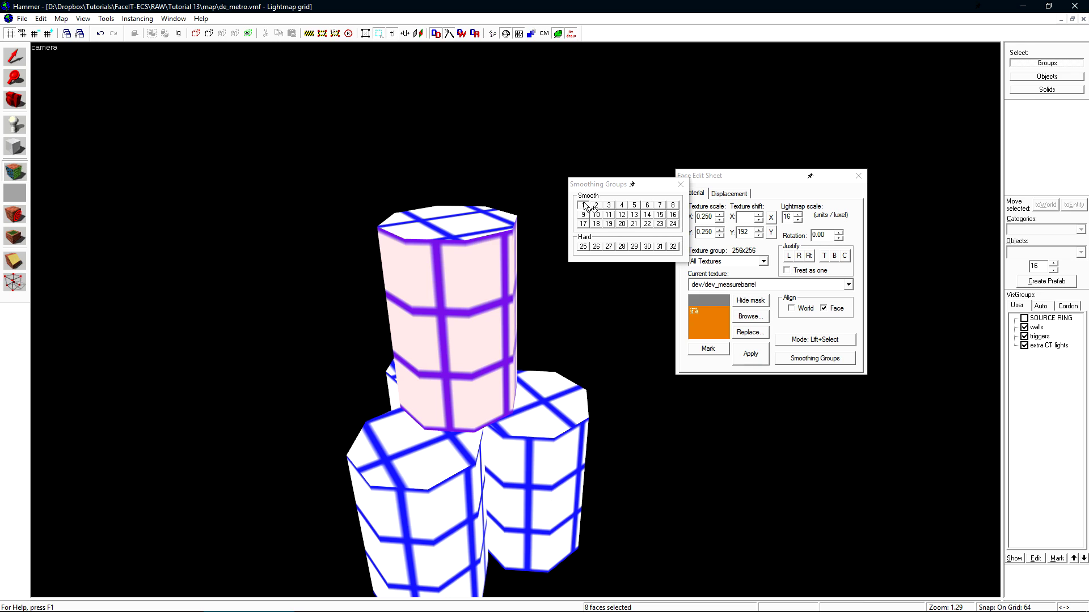
left_click(582, 208)
left_click(483, 339)
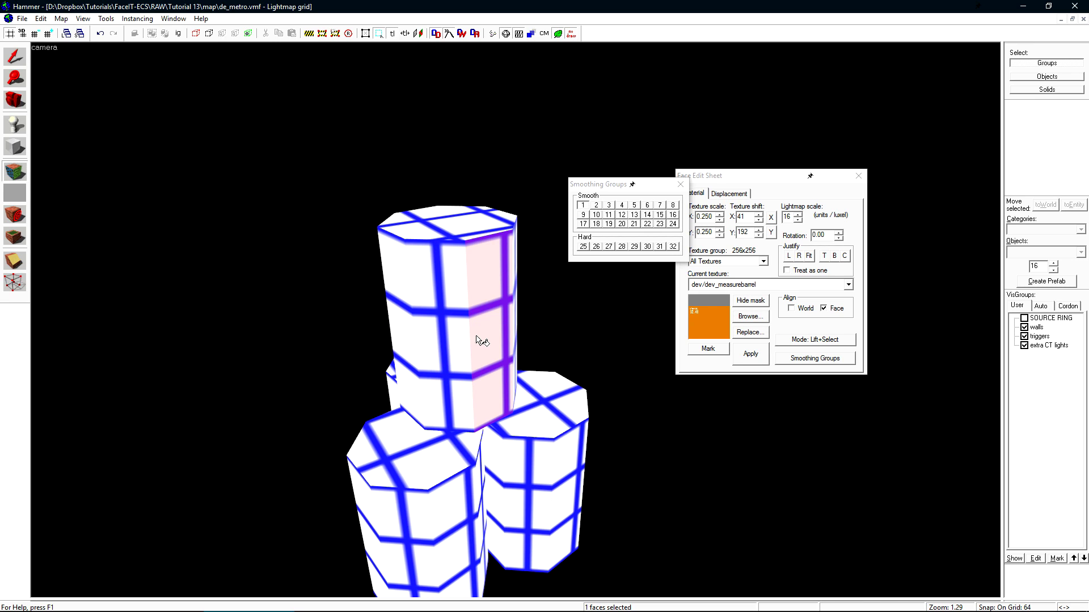
left_click(420, 347)
left_click(403, 316)
left_click(497, 301)
- Put the lower-right pillar's side faces, minus its top, in smoothing group 2
left_click_drag(496, 301, 578, 357)
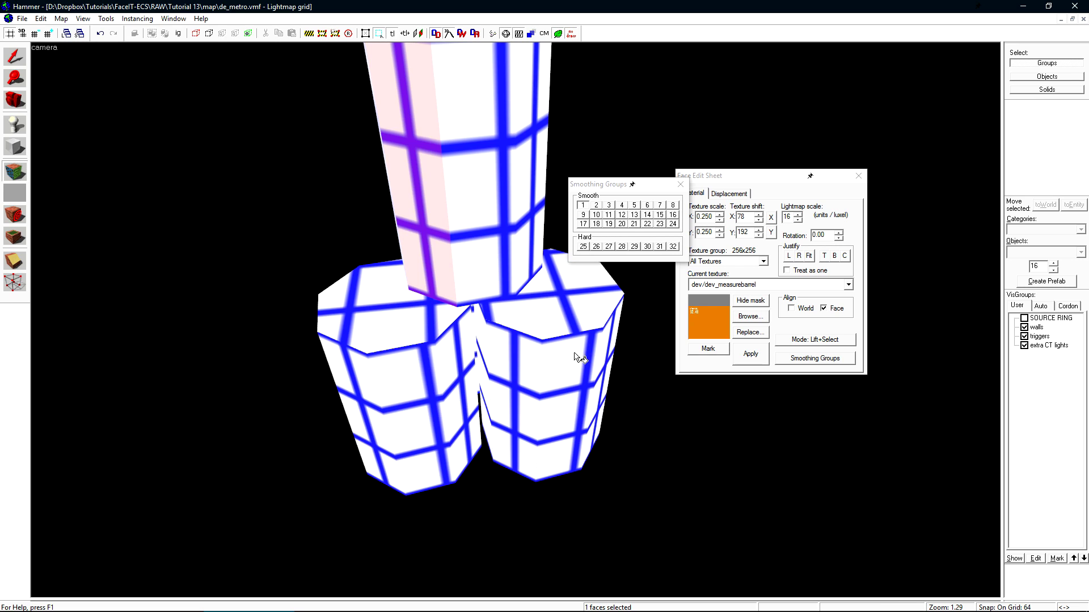
left_click(538, 323, "shift")
left_click(556, 311, "ctrl")
key("z")
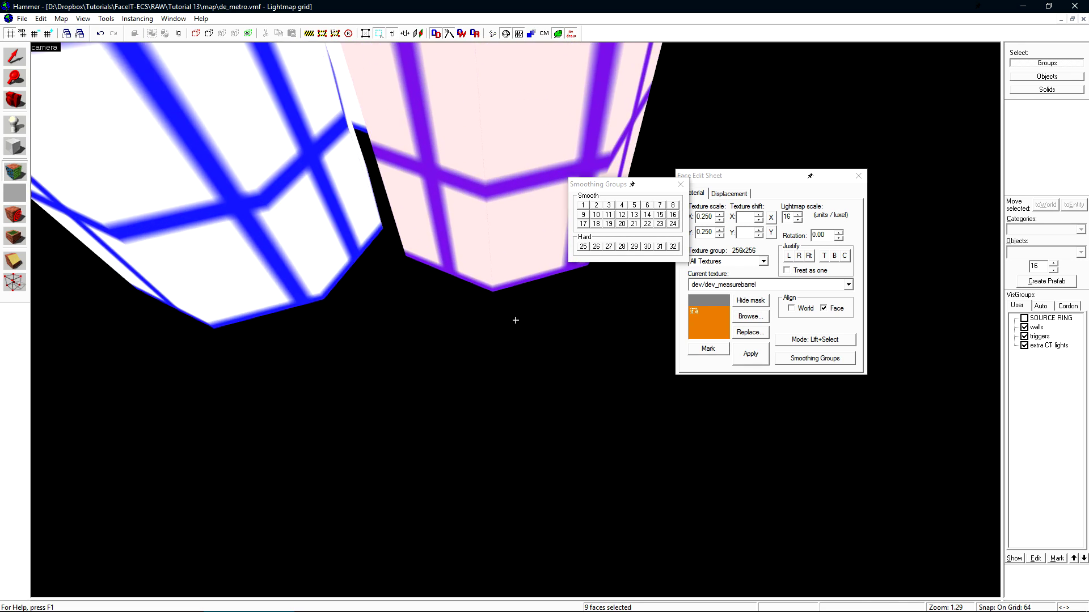
key("s")
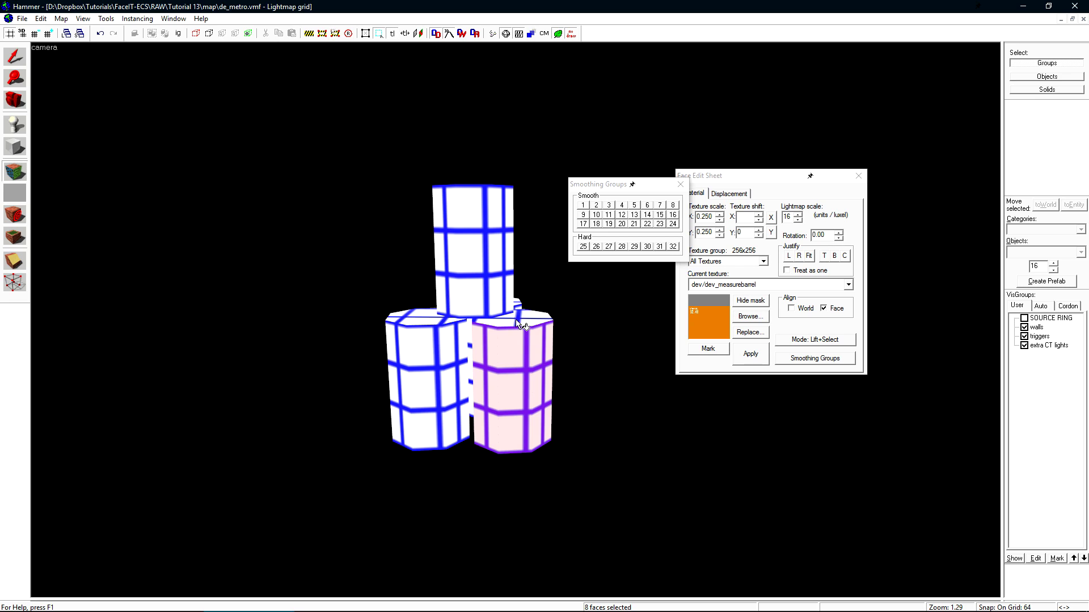
key("z")
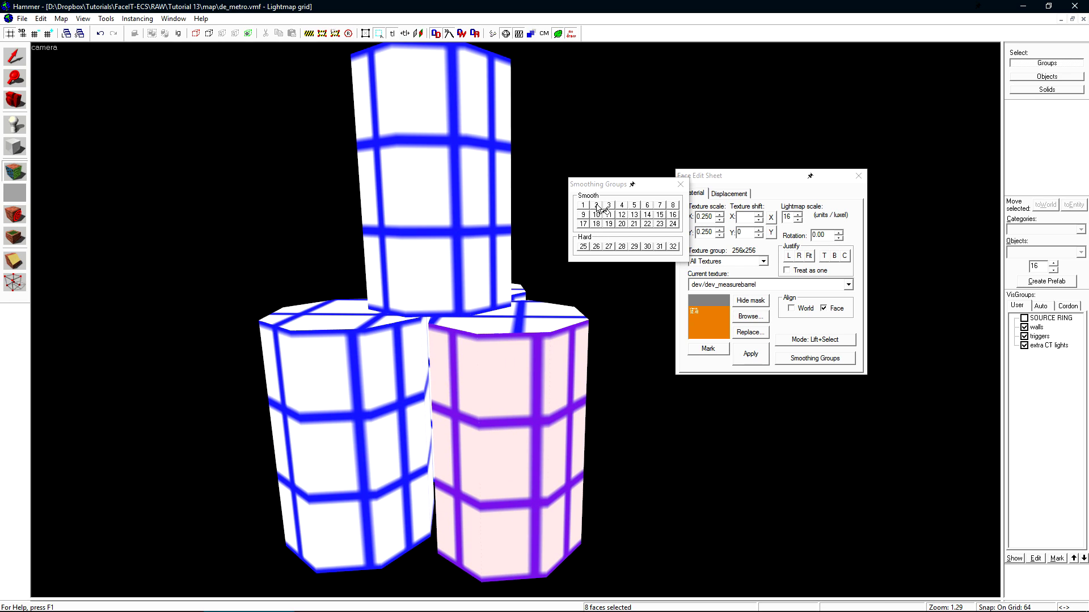
left_click(597, 207)
key("a")
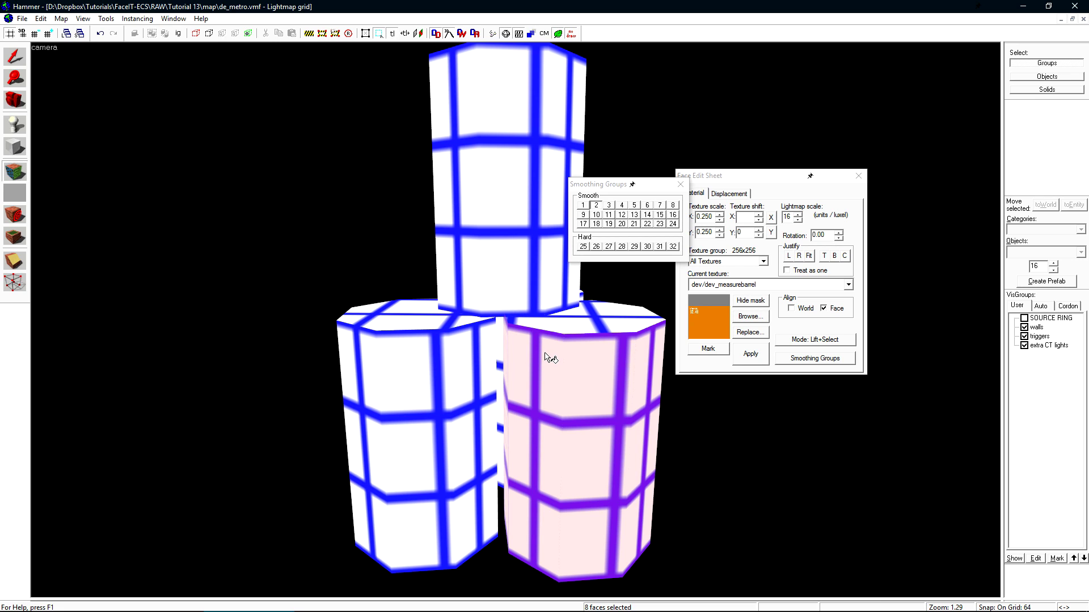
- Set the tall top cylinder's lightmap scale to 8 and apply it
left_click_drag(547, 358, 553, 323)
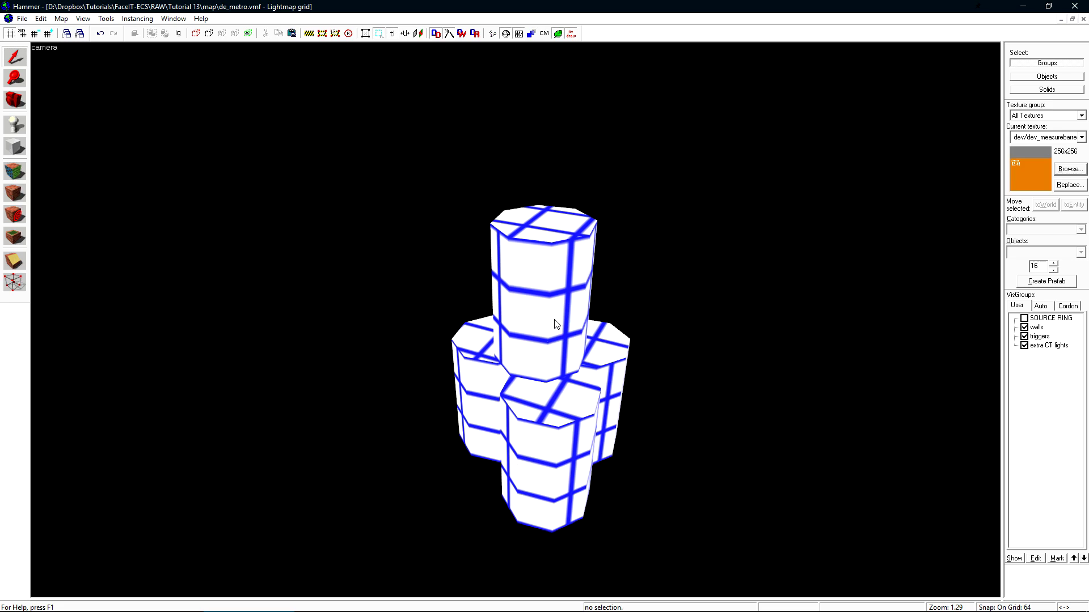
left_click(553, 290, "shift")
left_click(601, 343, "shift")
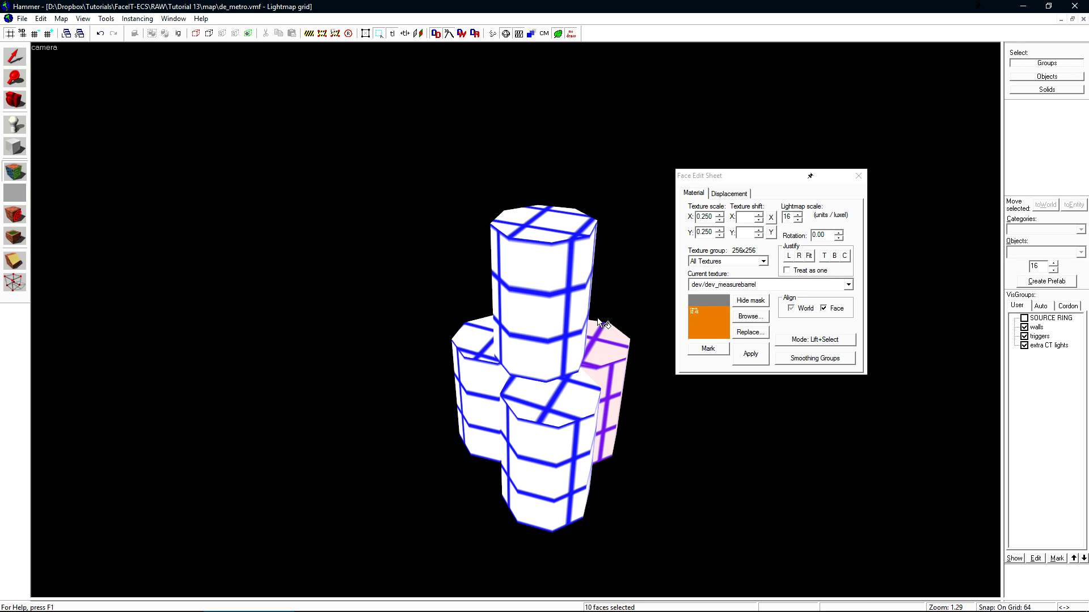
left_click(564, 293, "ctrl+shift")
double_click(786, 218)
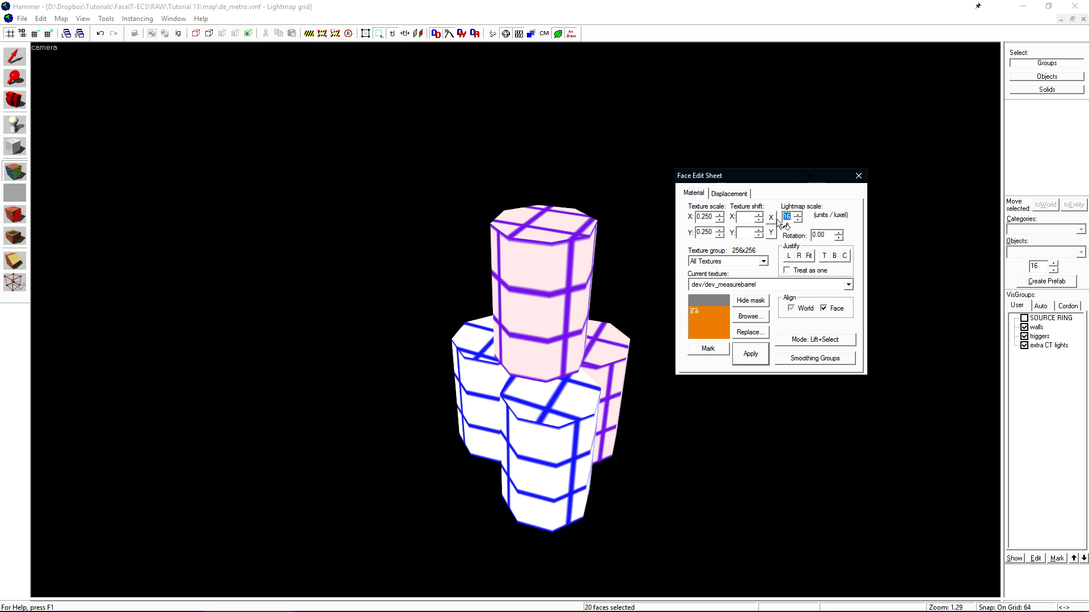
type("8")
left_click(762, 361)
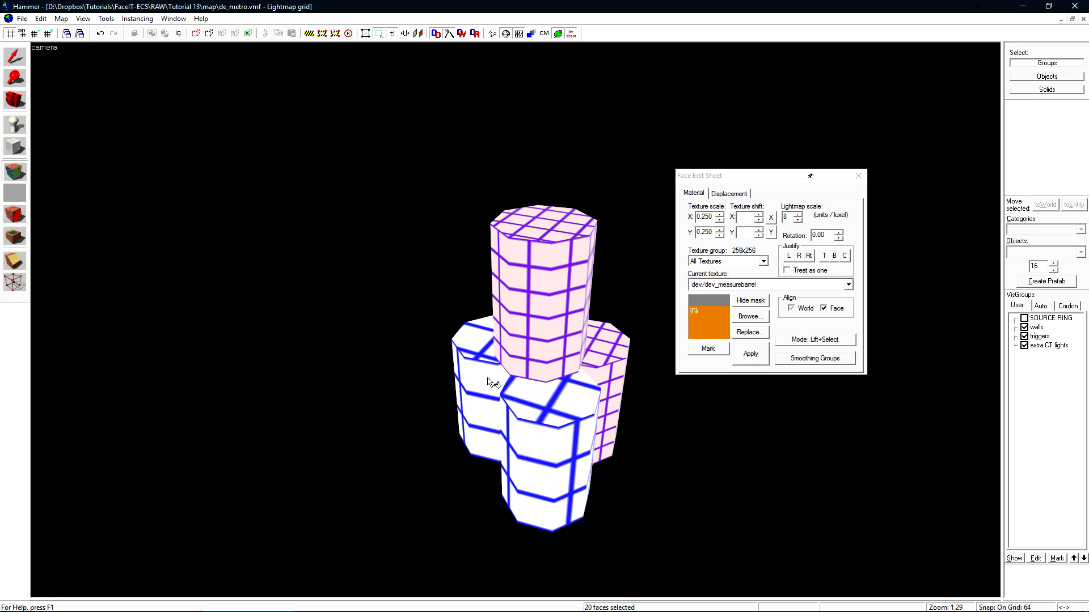
- Select the lower-left cylinder and check its lightmap scale value
key("w")
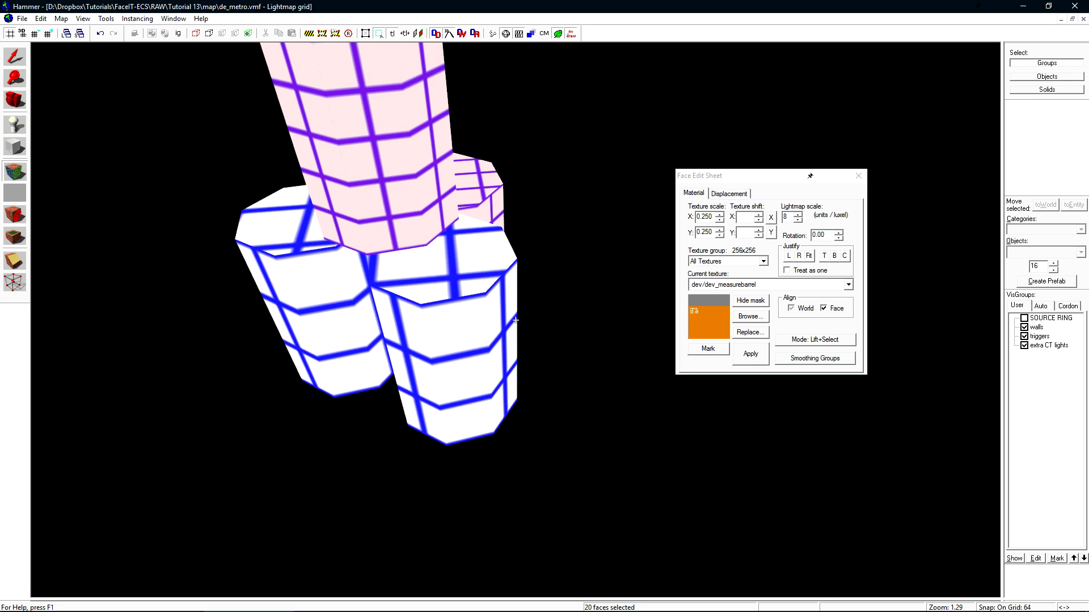
left_click(477, 289, "shift")
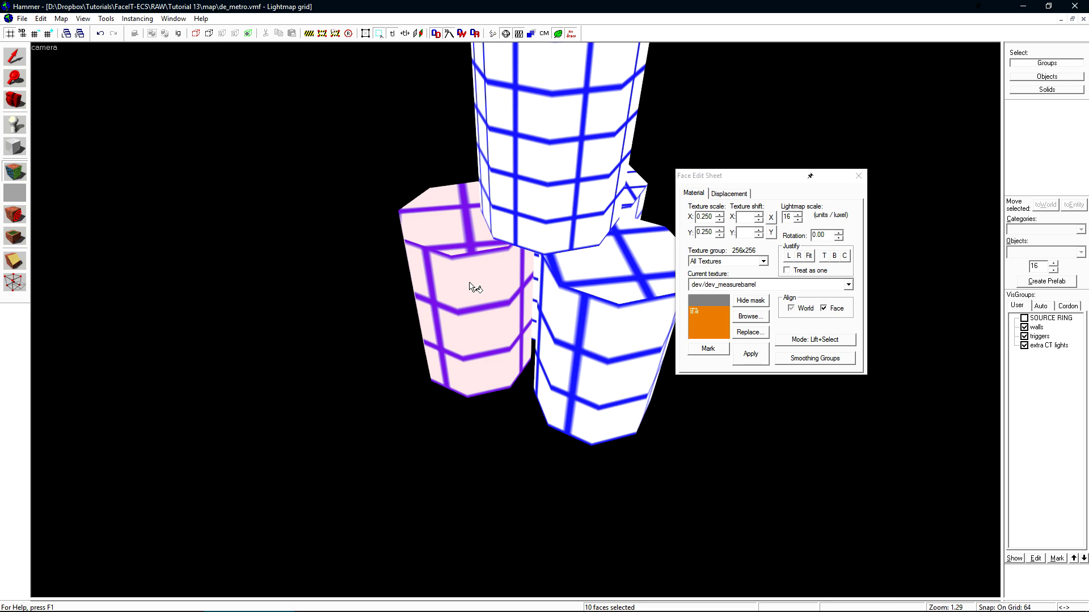
left_click_drag(795, 217, 770, 220)
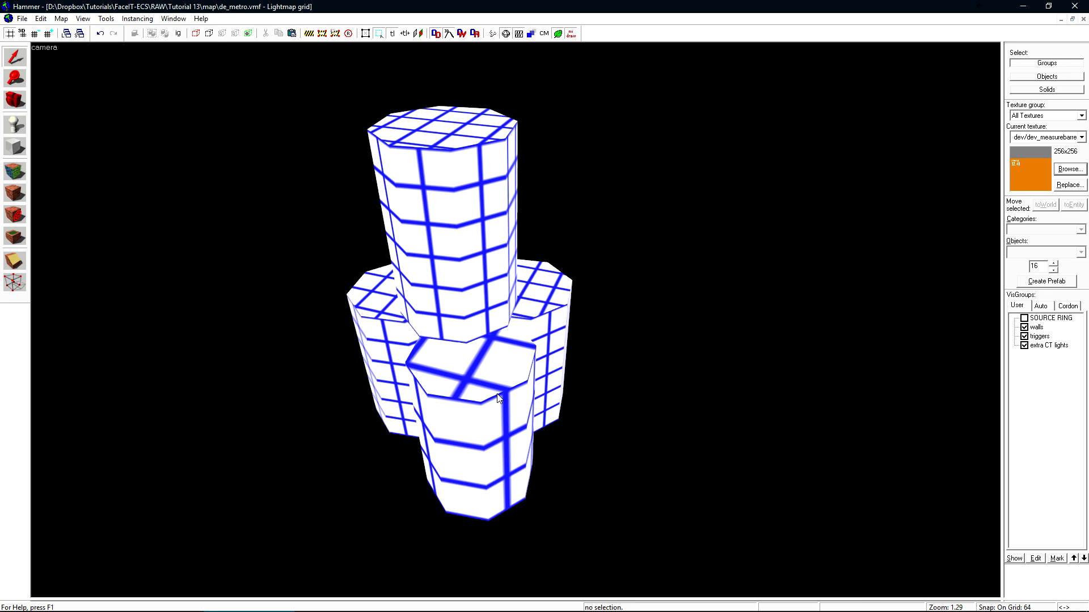
left_click_drag(498, 402, 597, 357)
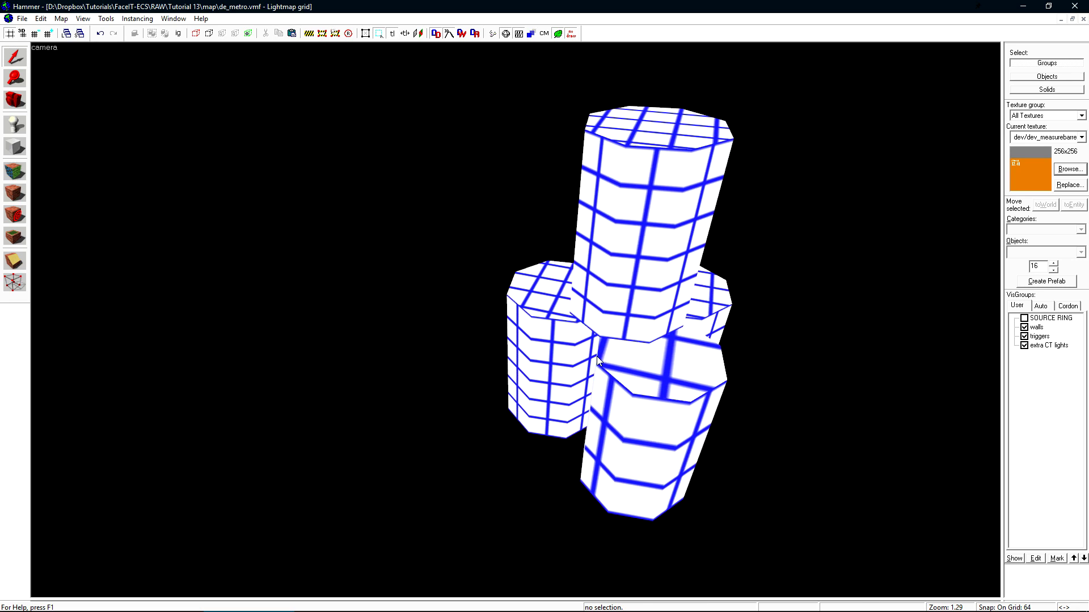
- Preview the cylinders in 3D Smooth with smoothing group 1 highlighted, then return to 3D Textured
left_click(547, 356)
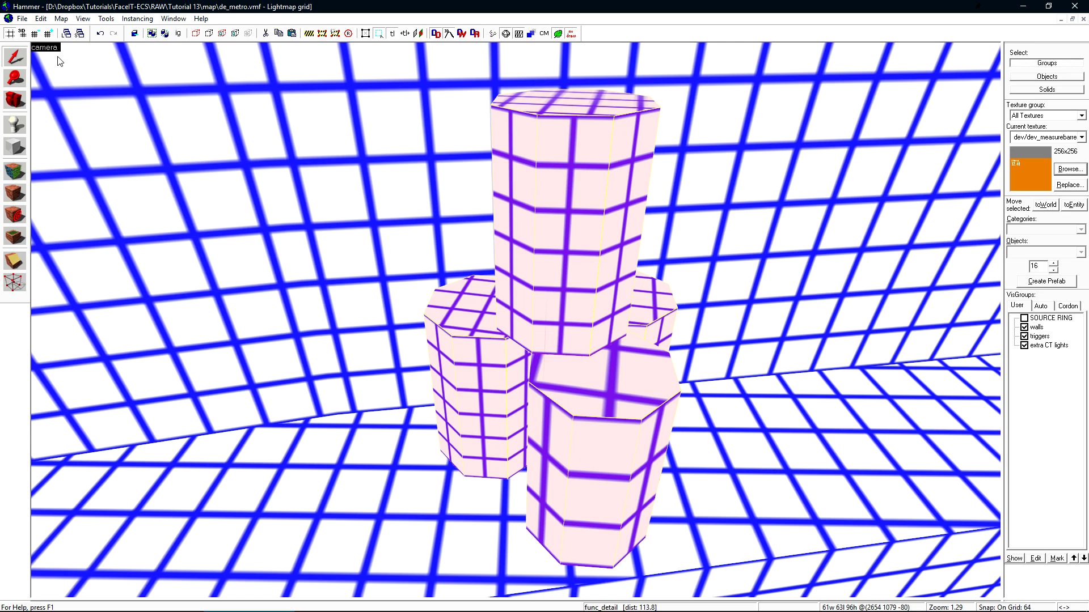
left_click(46, 48)
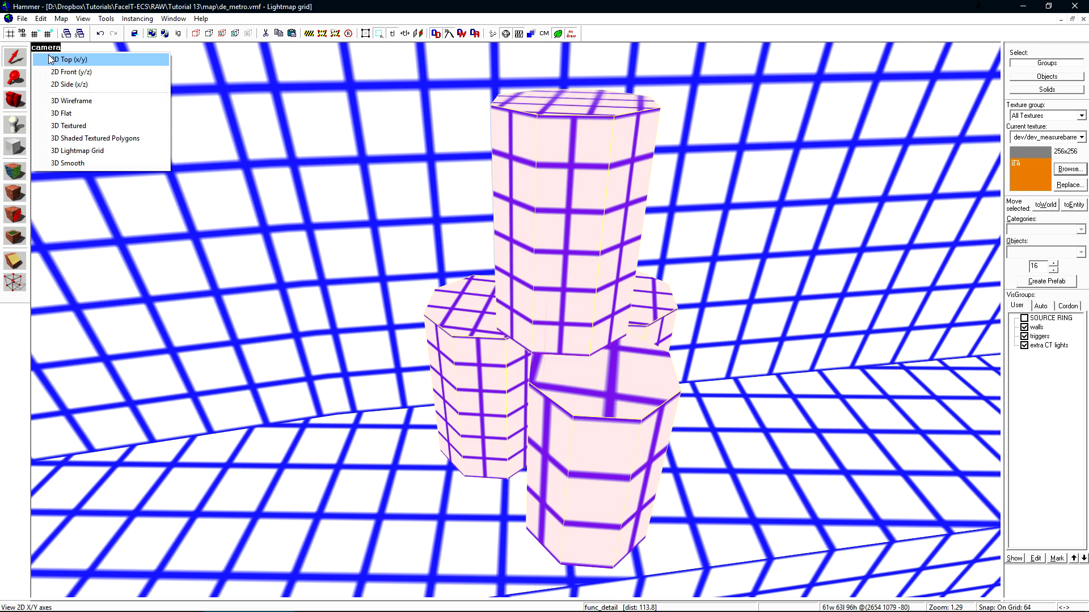
left_click(69, 161)
left_click_drag(515, 219, 857, 194)
left_click_drag(567, 318, 515, 321)
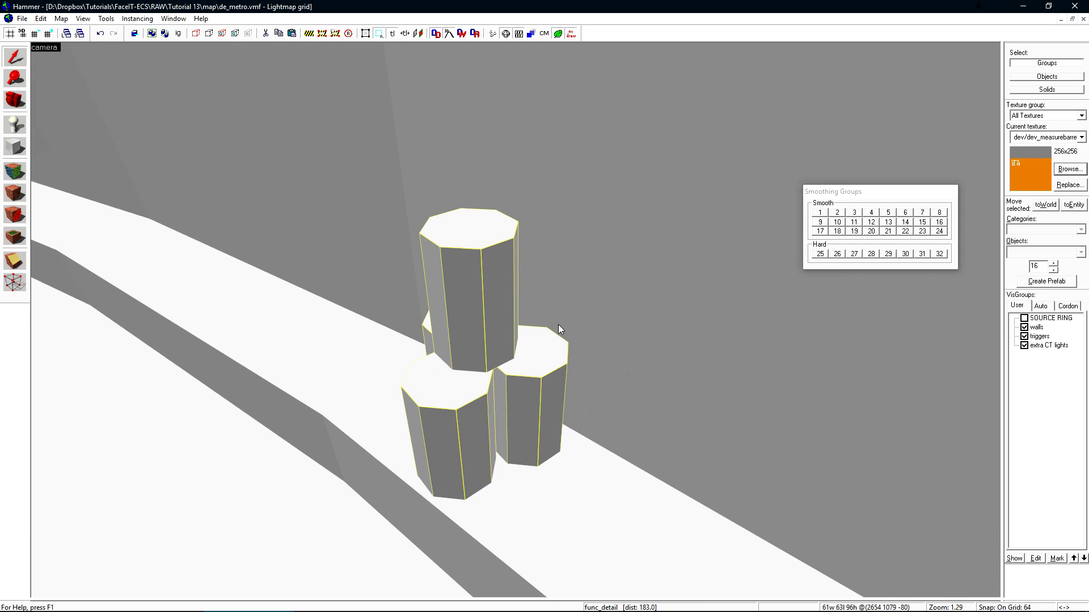
left_click(823, 212)
left_click(821, 213)
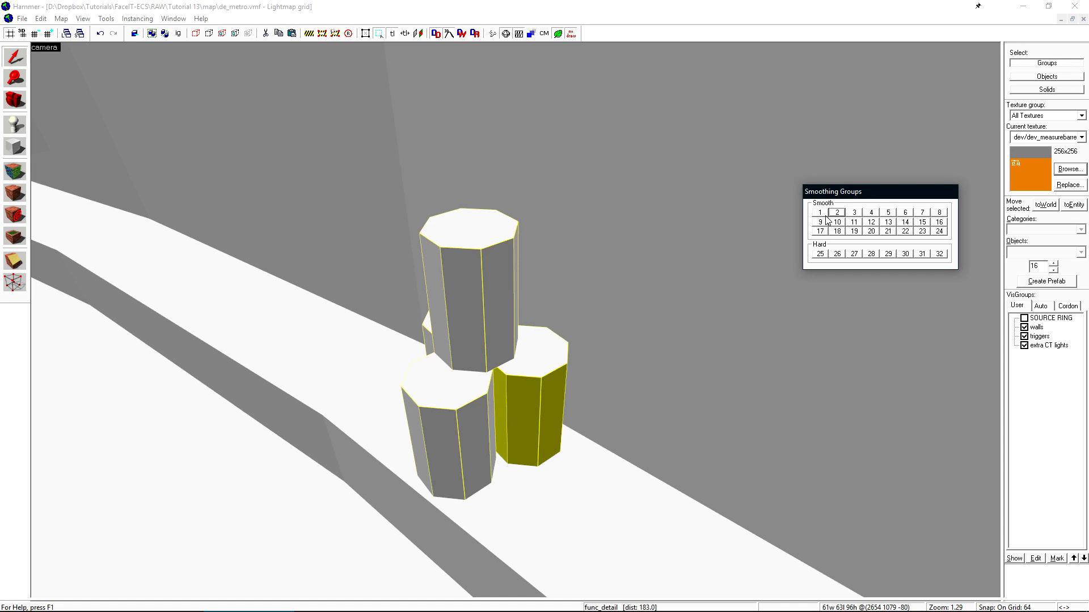
left_click(48, 48)
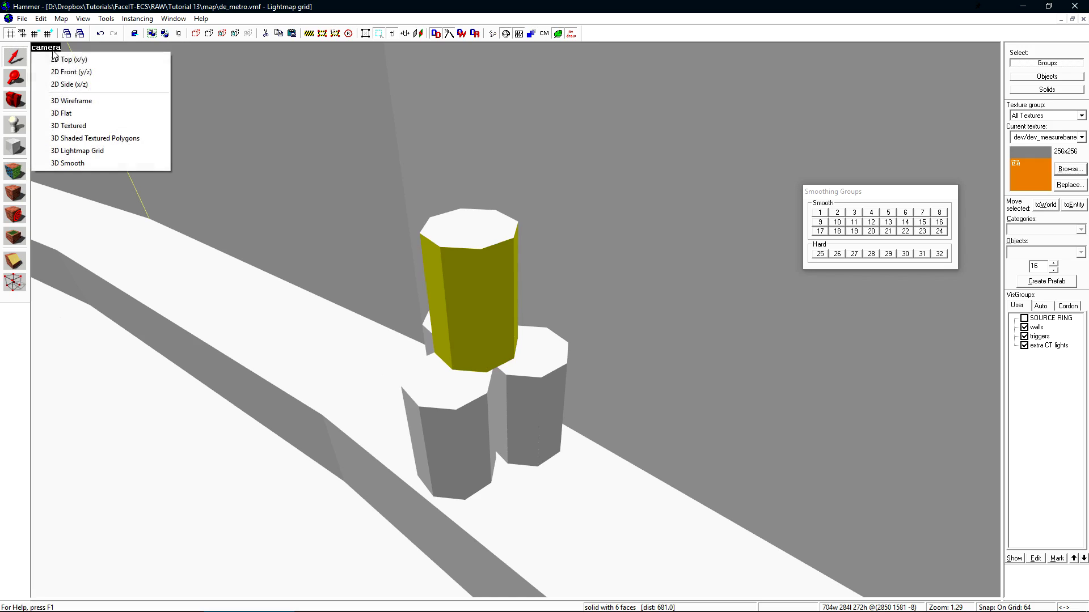
left_click(69, 126)
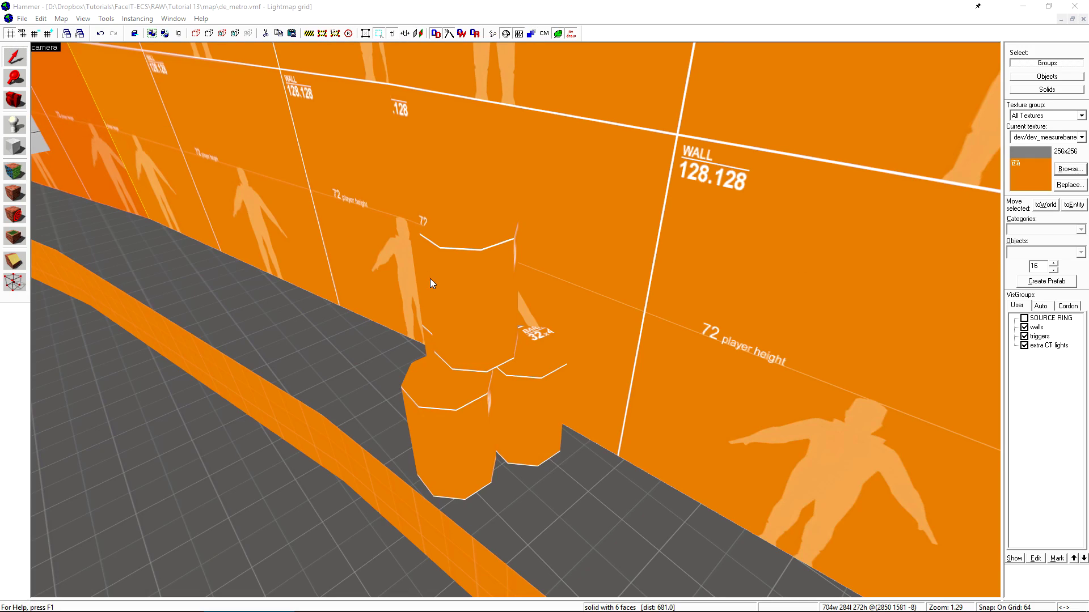
- Recompile and launch de_metro, then walk back and forth in front of the stacked pillars
key("F9")
left_click(622, 377)
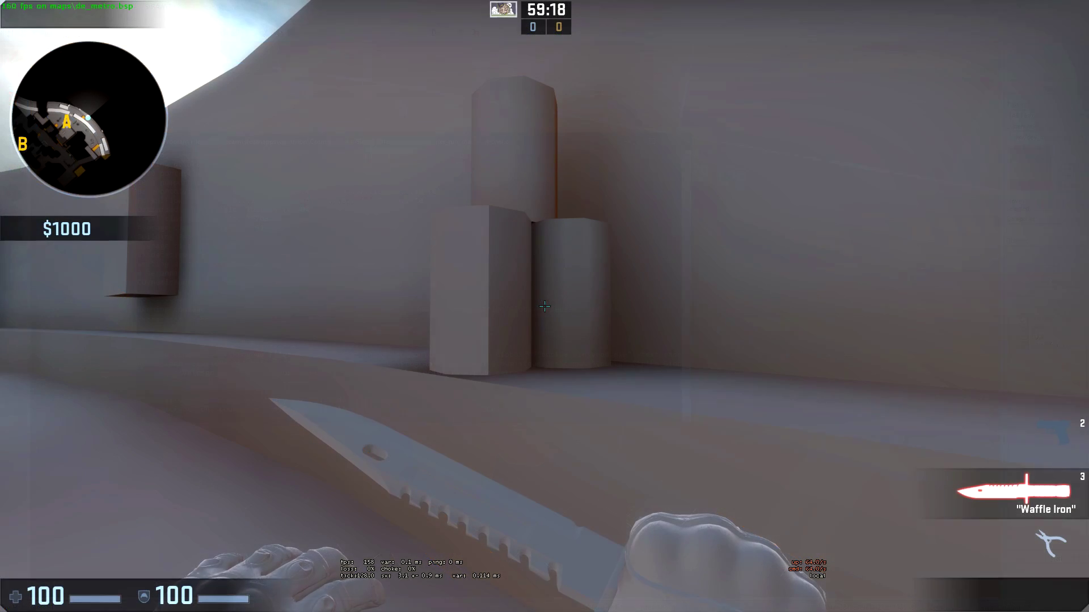
key("s")
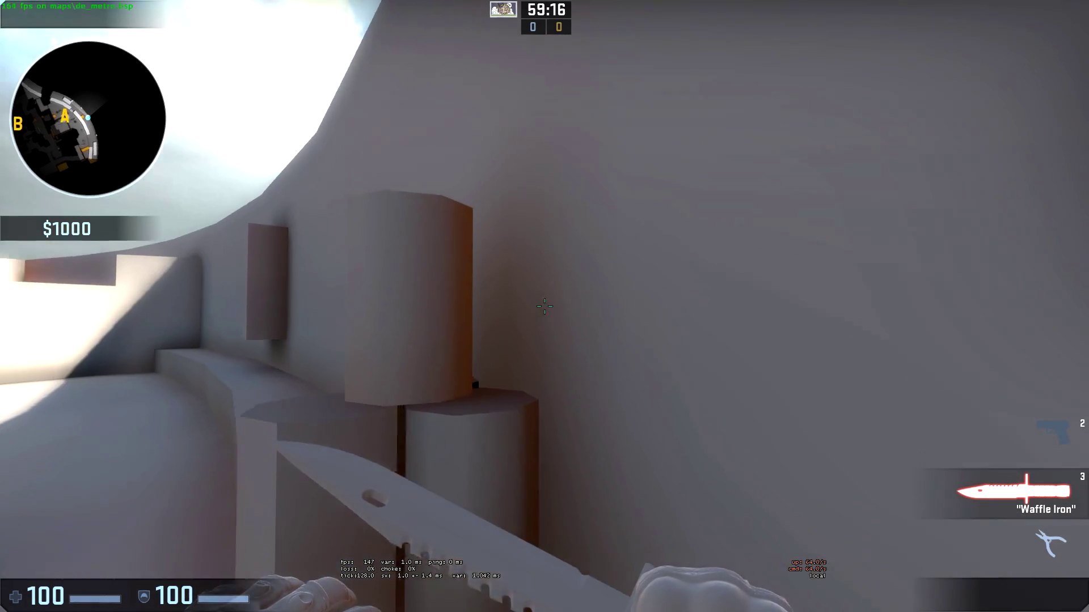
key("w")
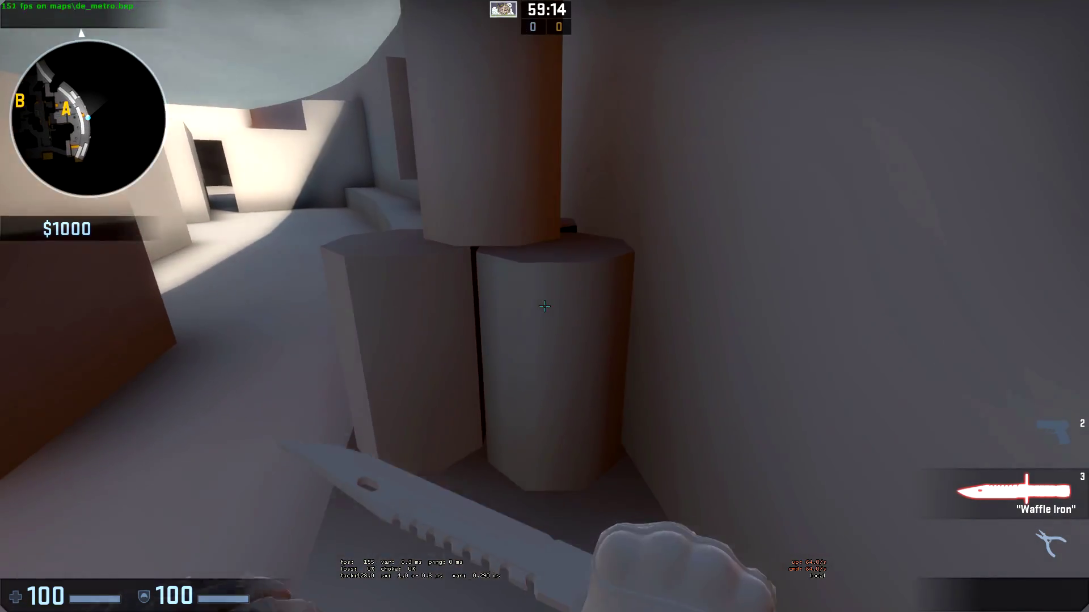
key("s")
key("w")
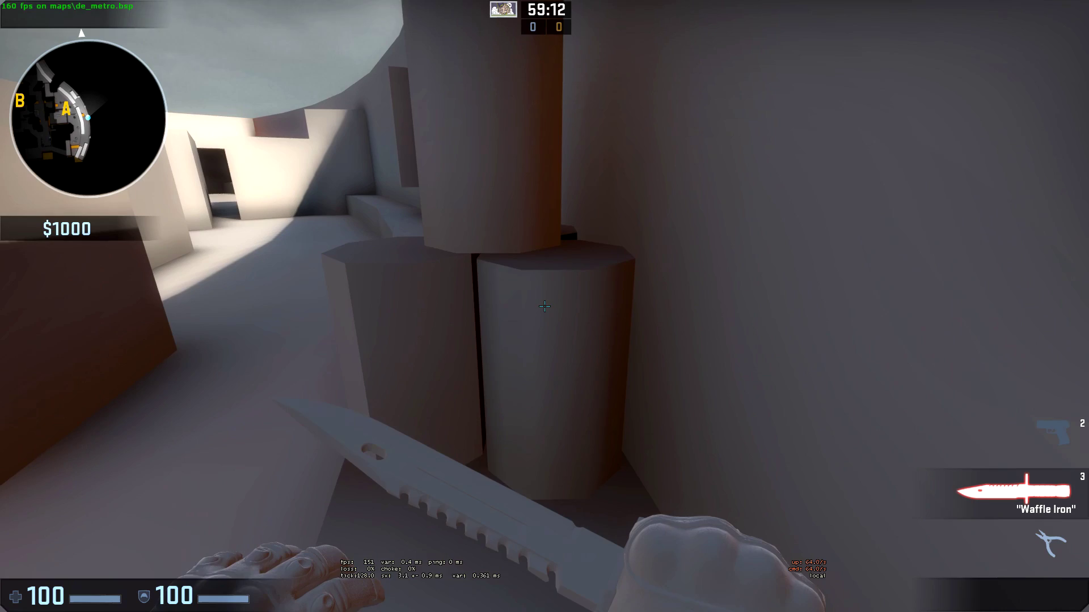
key("s")
key("w")
- Circle the stacked pillars to inspect their baked grey lighting from several sides
key("w")
key("a")
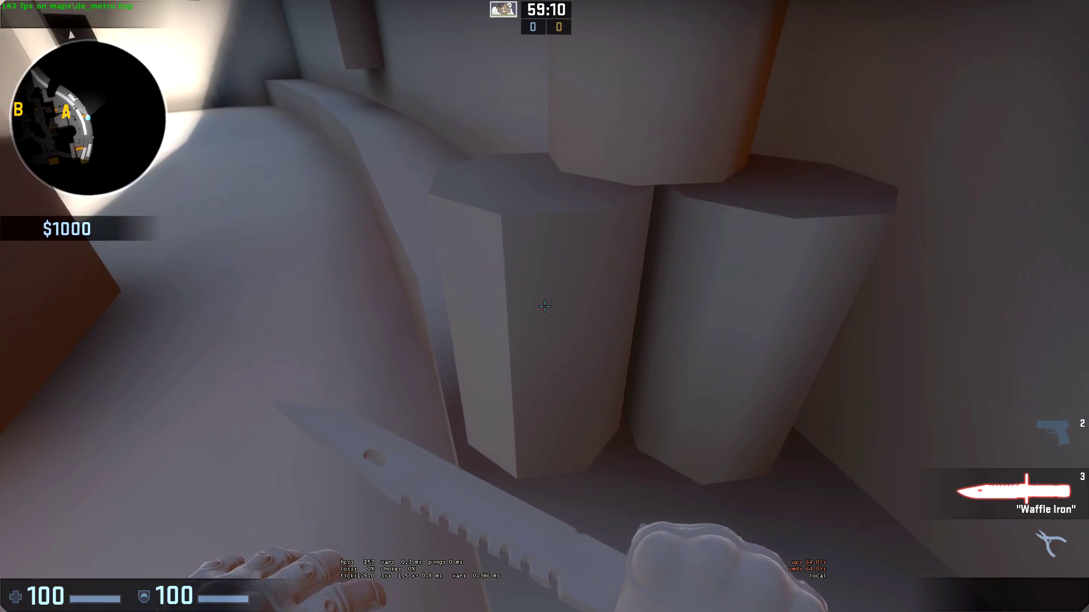
key("w")
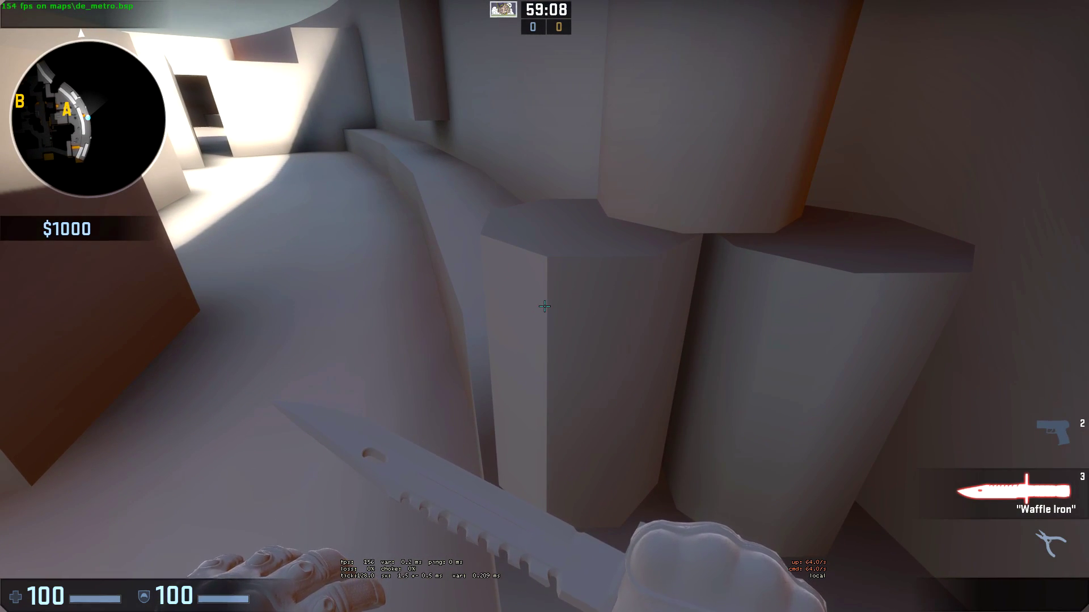
key("w")
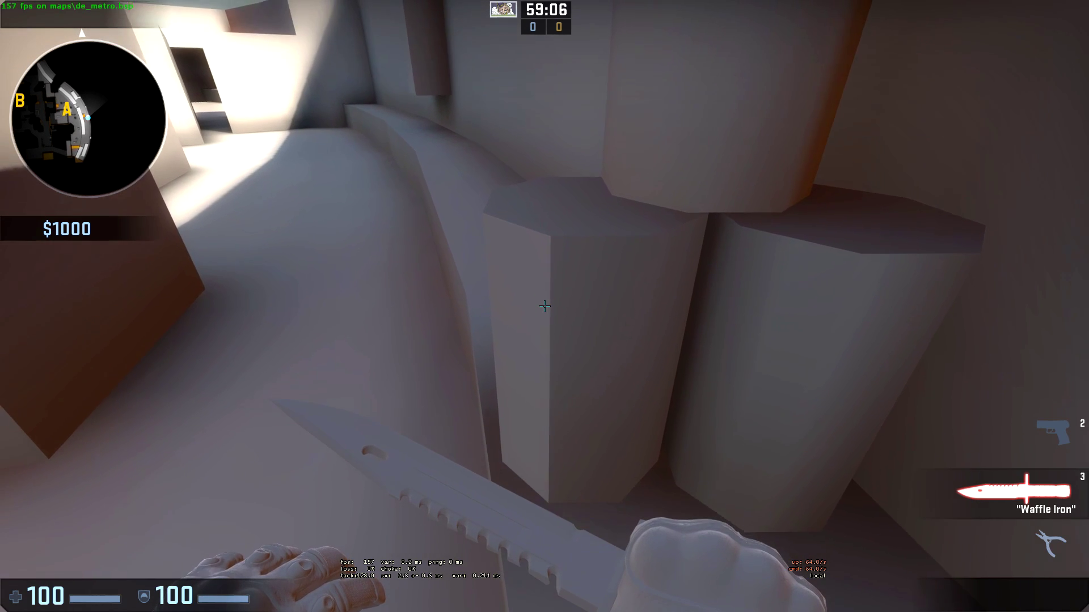
key("w")
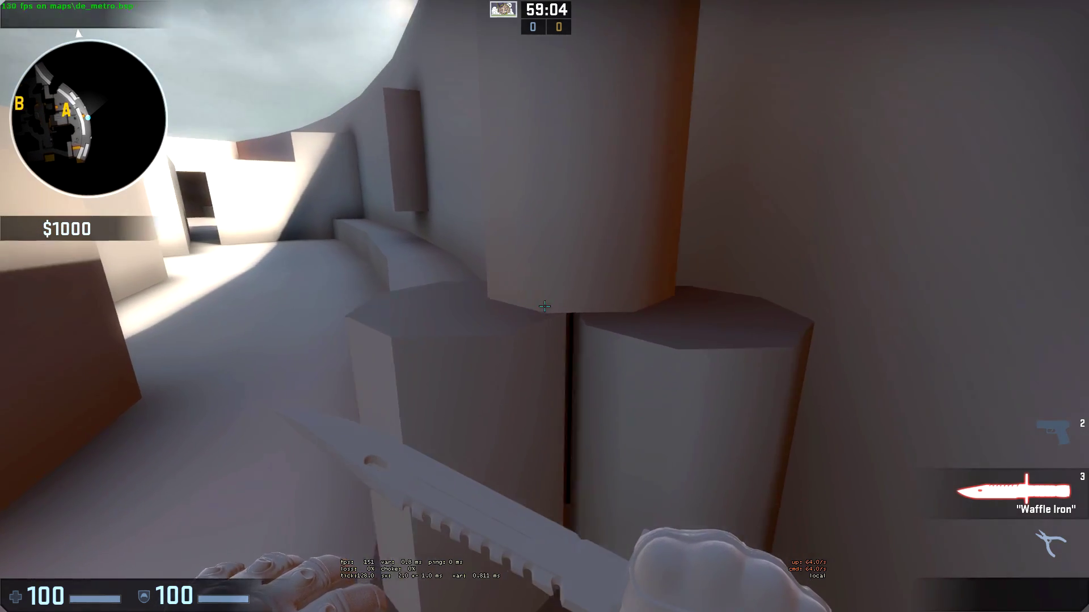
key("s")
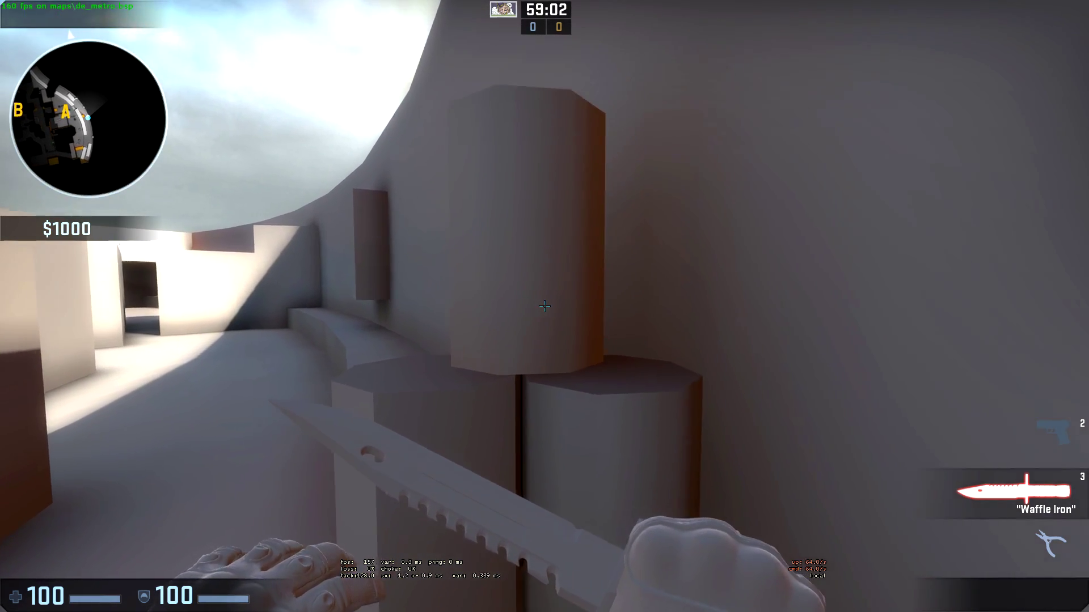
key("s")
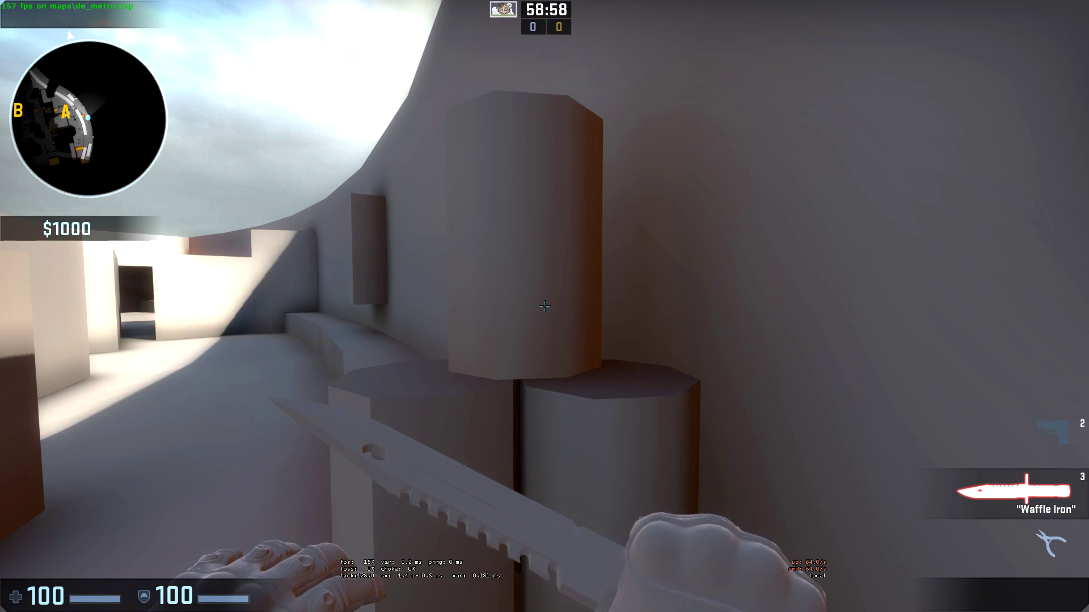
key("w")
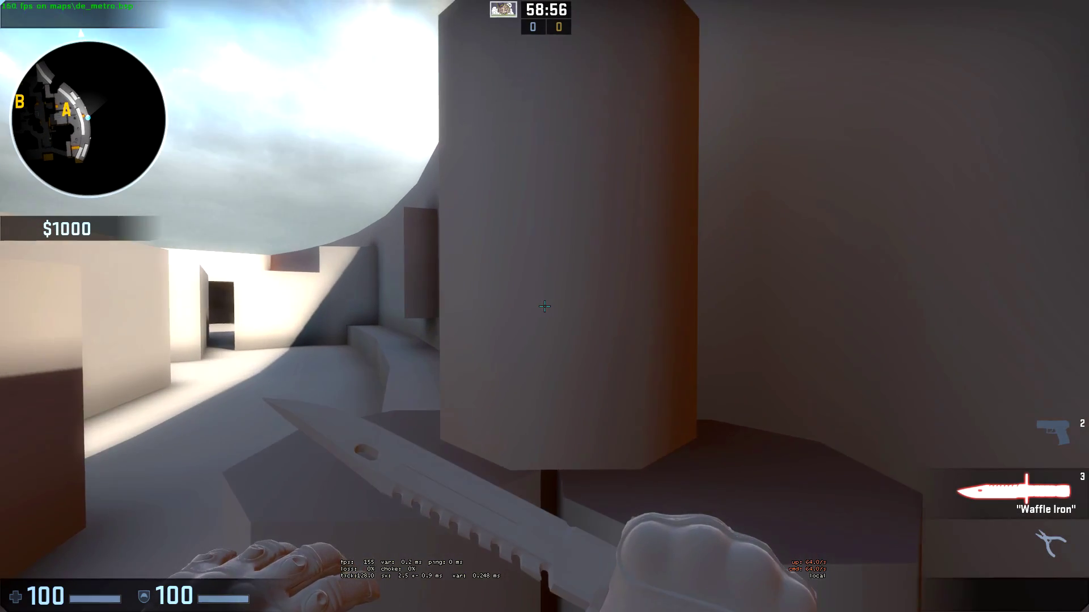
key("w")
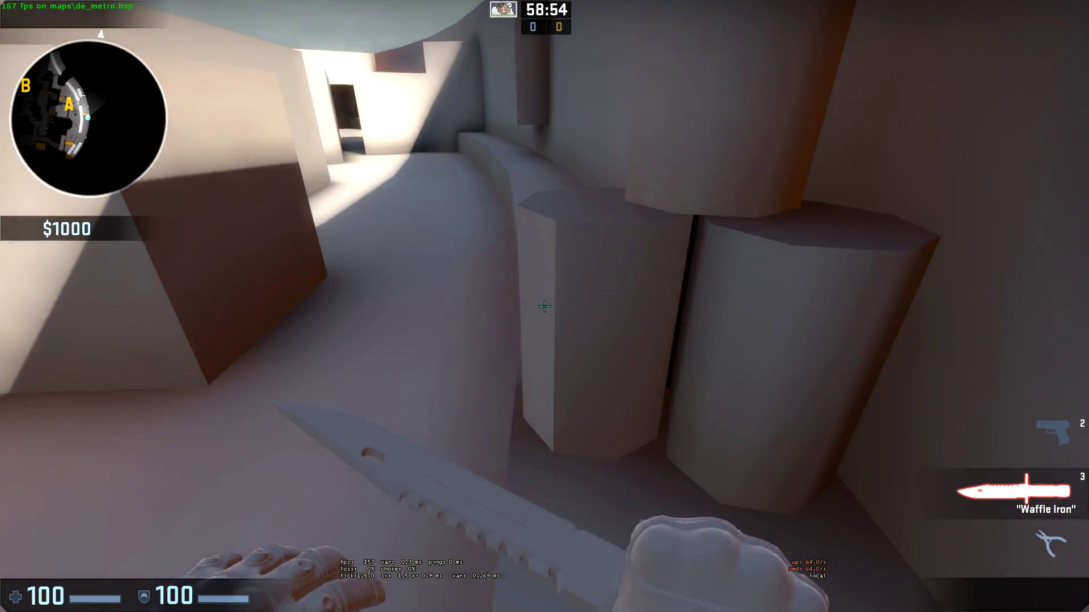
key("w")
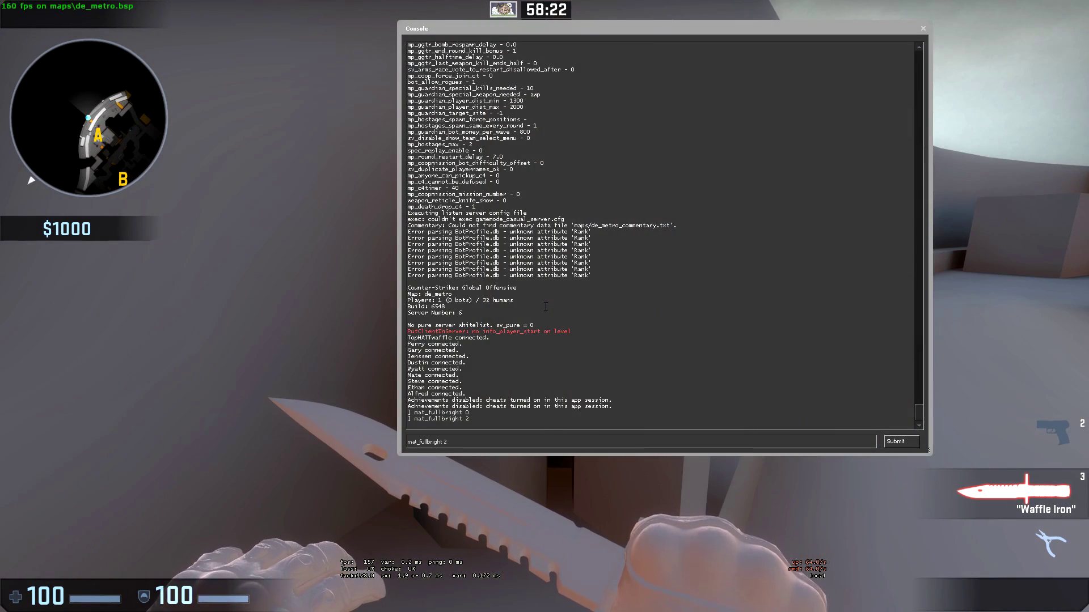
- Change the console setting to mat_fullbright 1 and walk around the orange barrel stack
key("BackSpace")
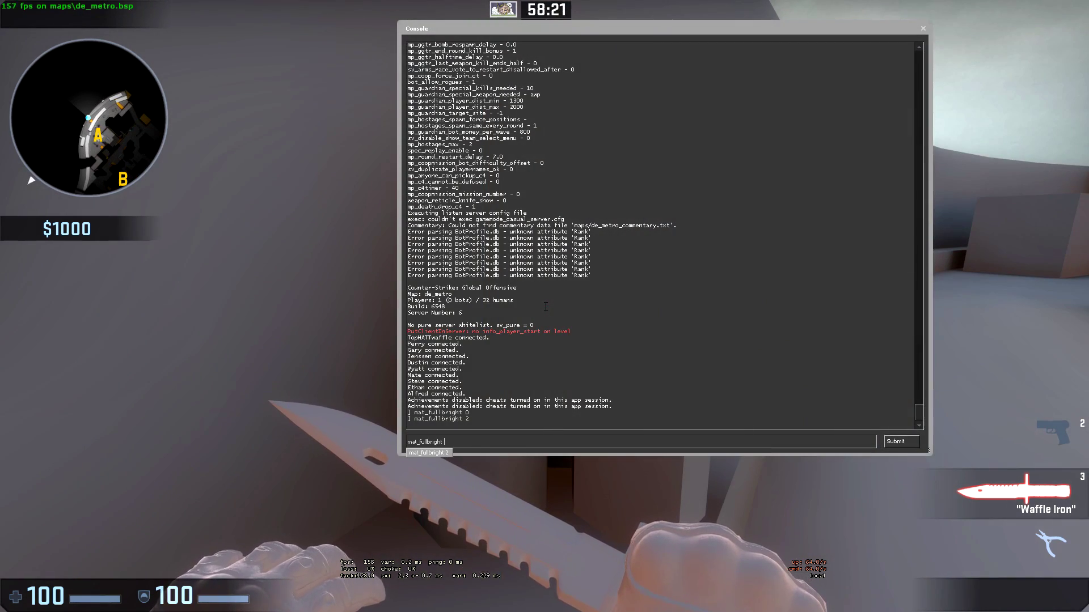
type("1")
key("Return")
key("Escape")
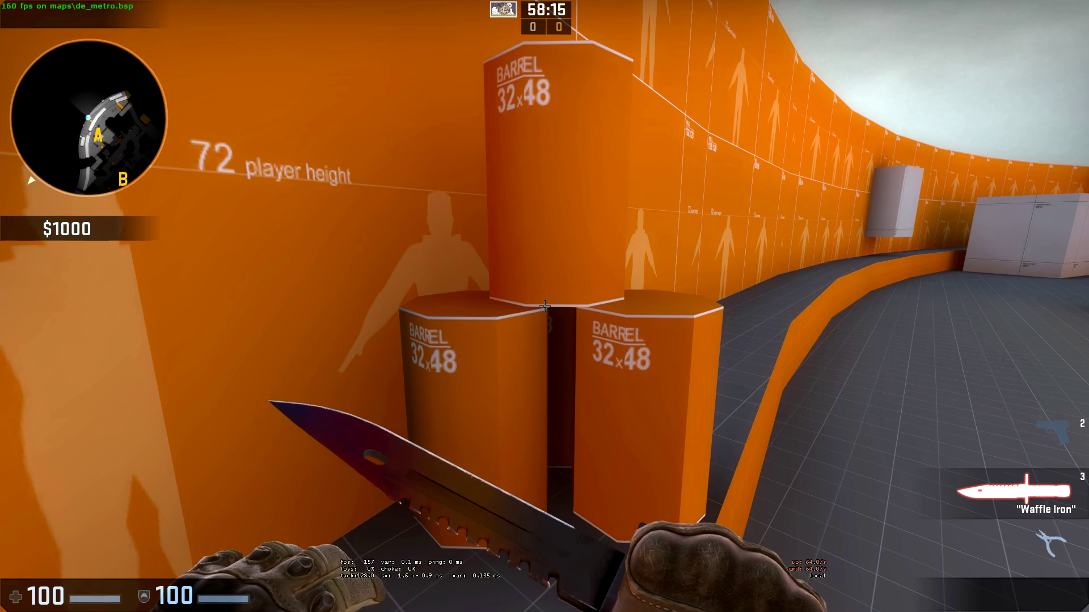
key("s")
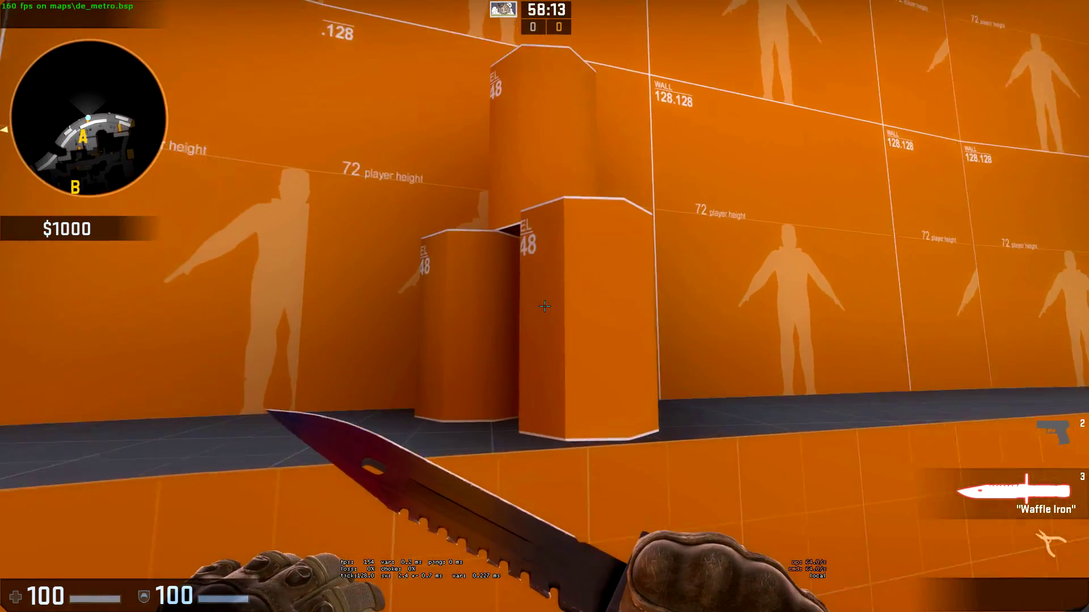
key("w")
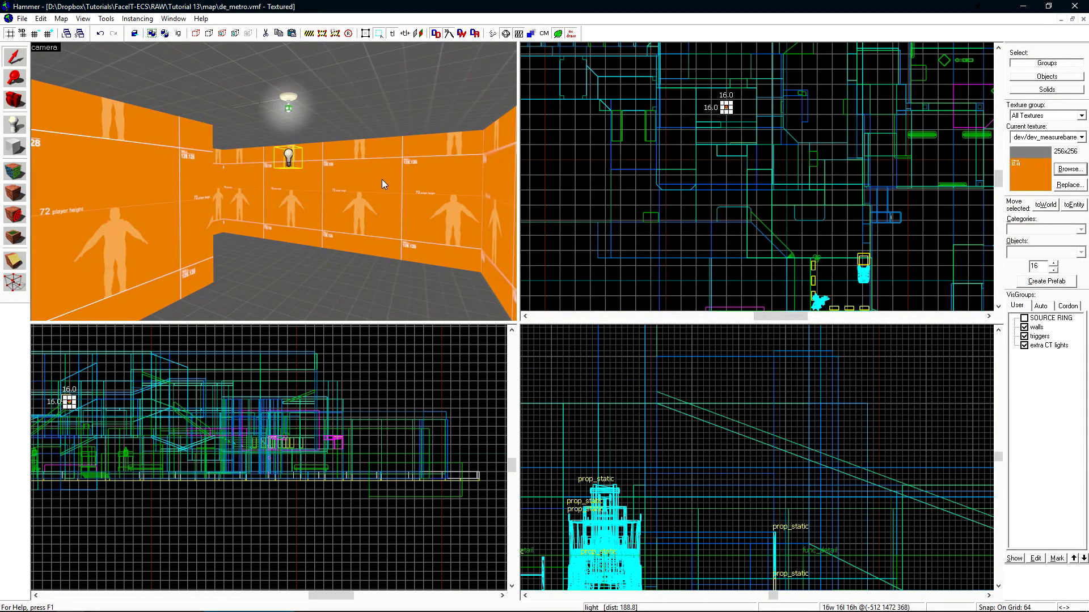
- Open the light's properties and review its falloff distances and 125 brightness
double_click(288, 157)
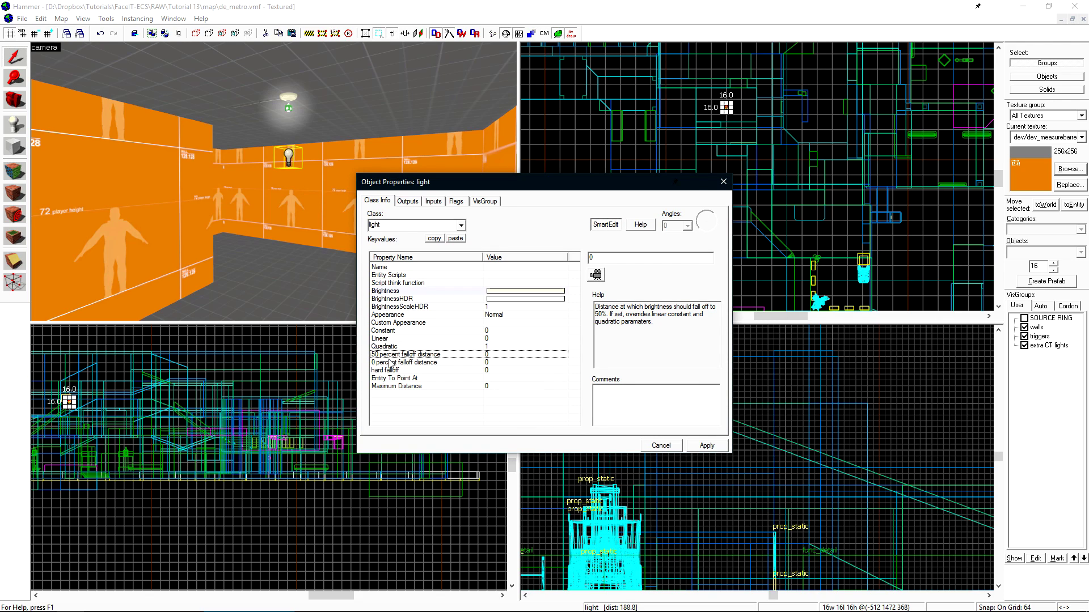
left_click(392, 363)
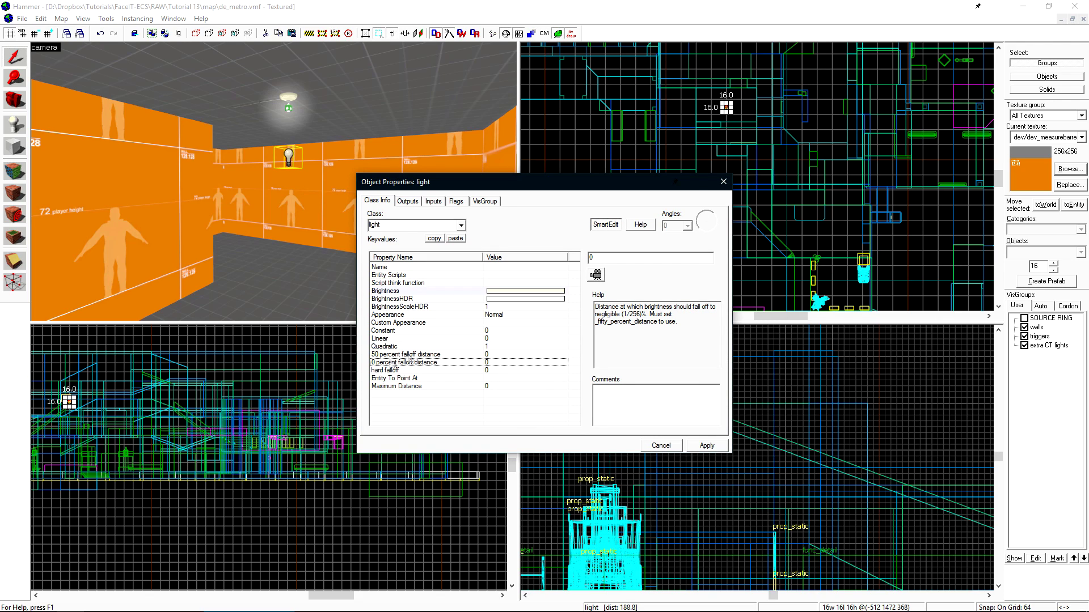
key("Up")
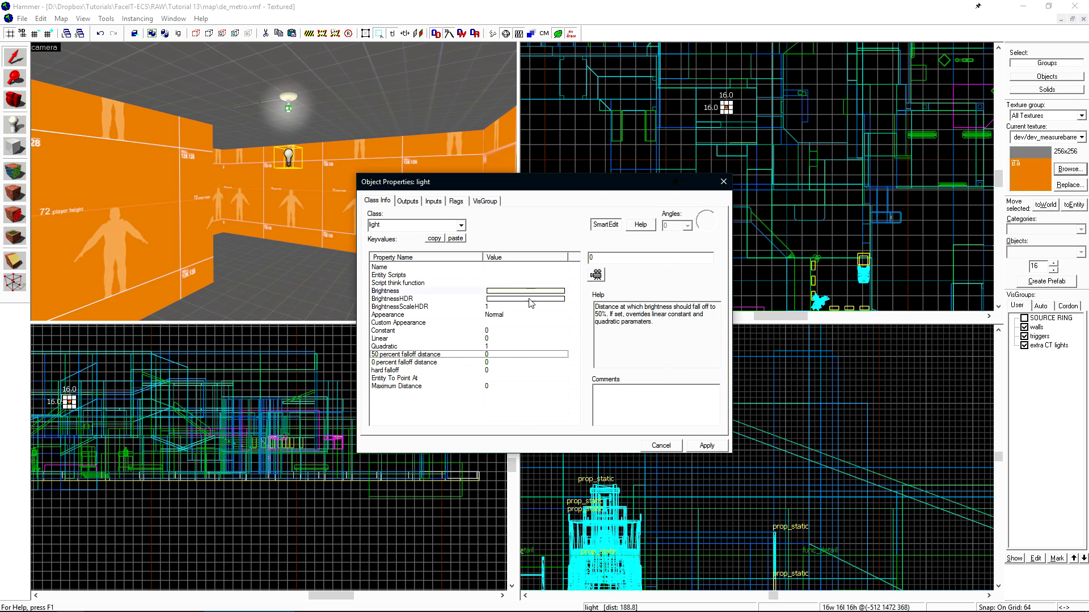
left_click(499, 291)
left_click_drag(662, 262, 624, 271)
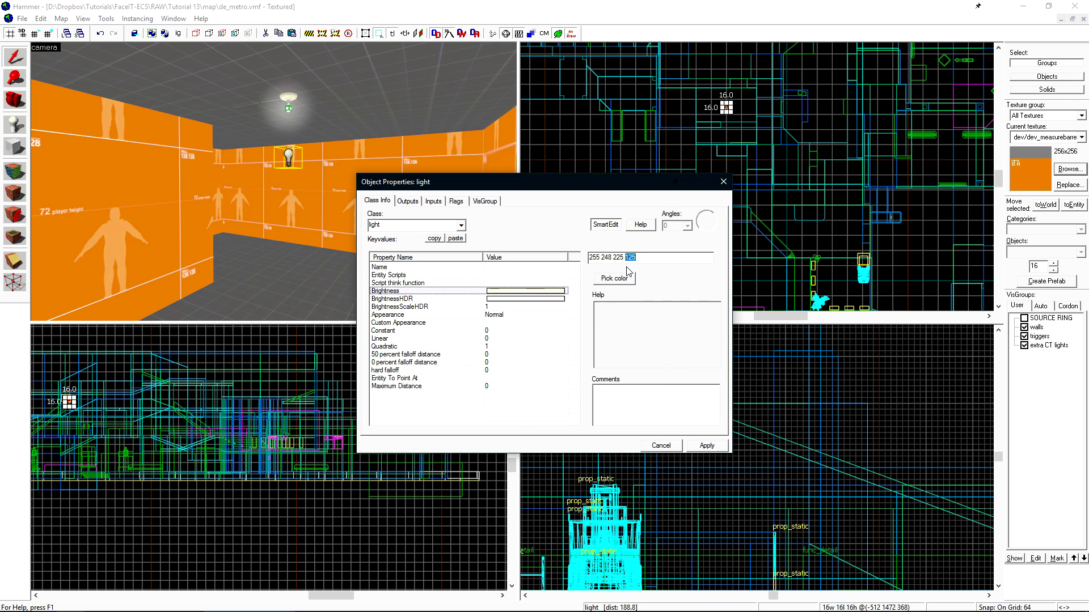
- Set the 50 percent falloff distance from the camera position down the corridor (289)
left_click(405, 354)
key("z")
key("s")
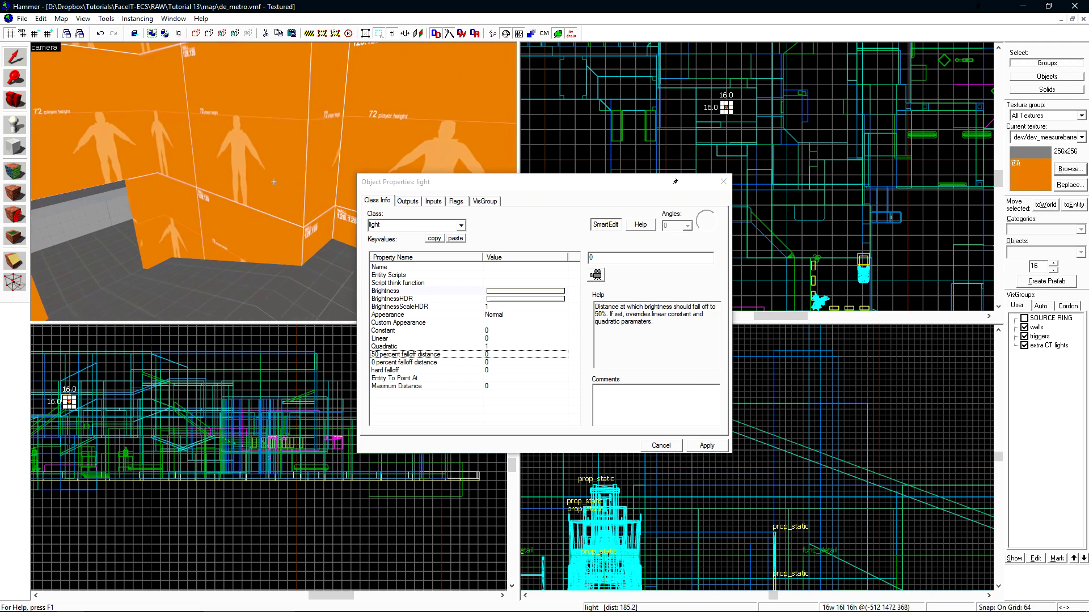
key("z")
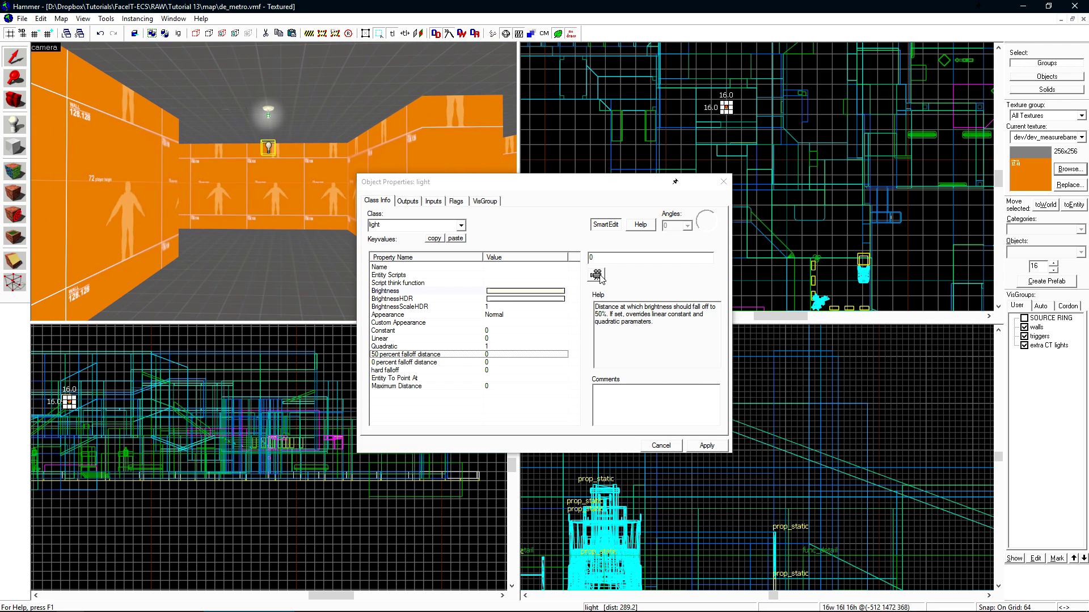
left_click(596, 274)
double_click(592, 258)
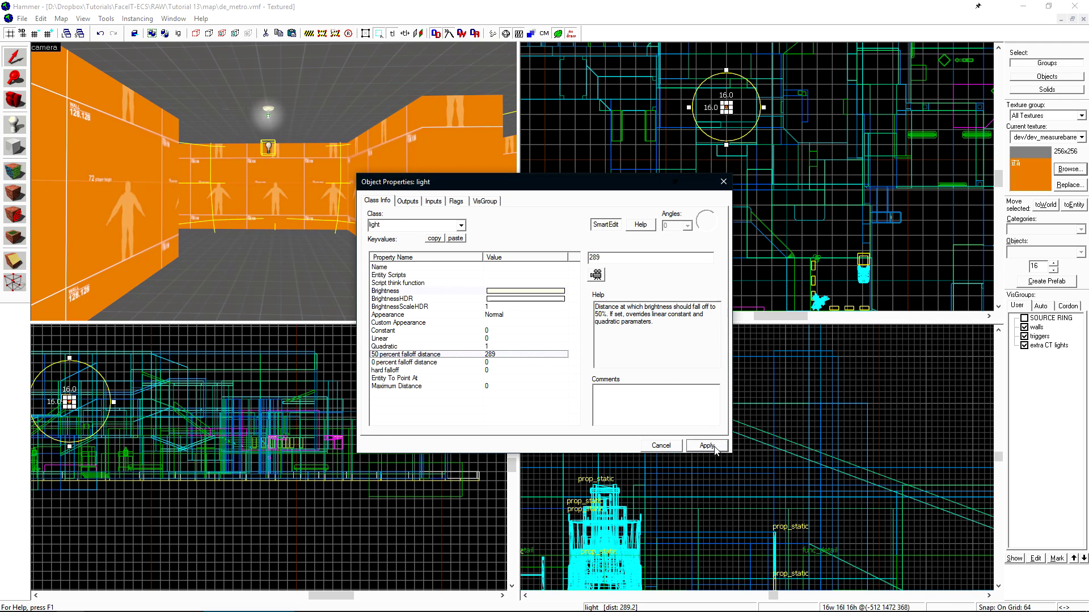
scroll(793, 101, "up", 3)
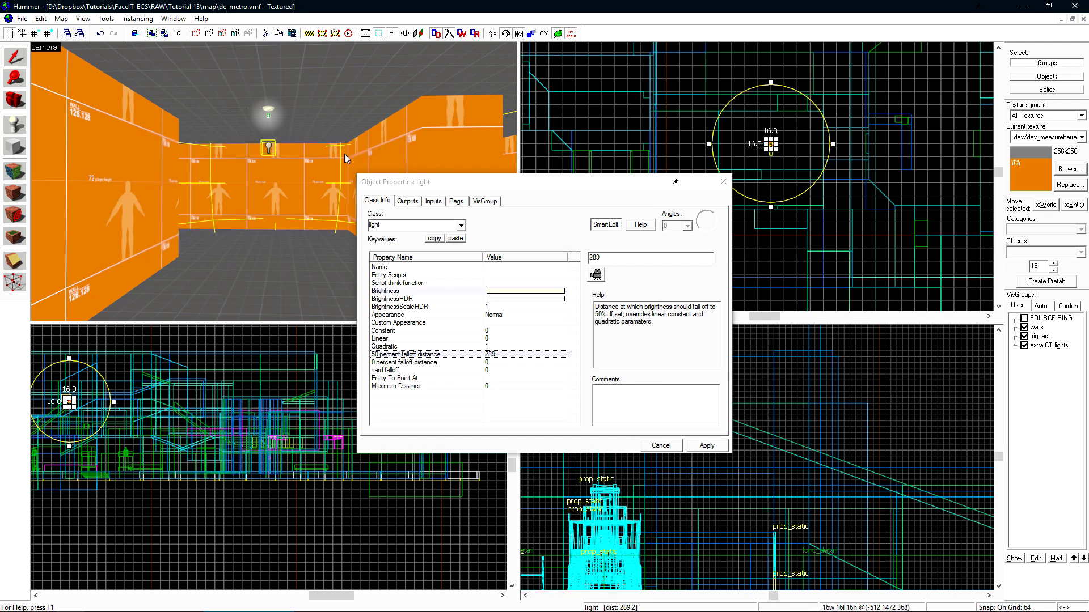
scroll(317, 165, "up", 5)
scroll(284, 168, "down", 5)
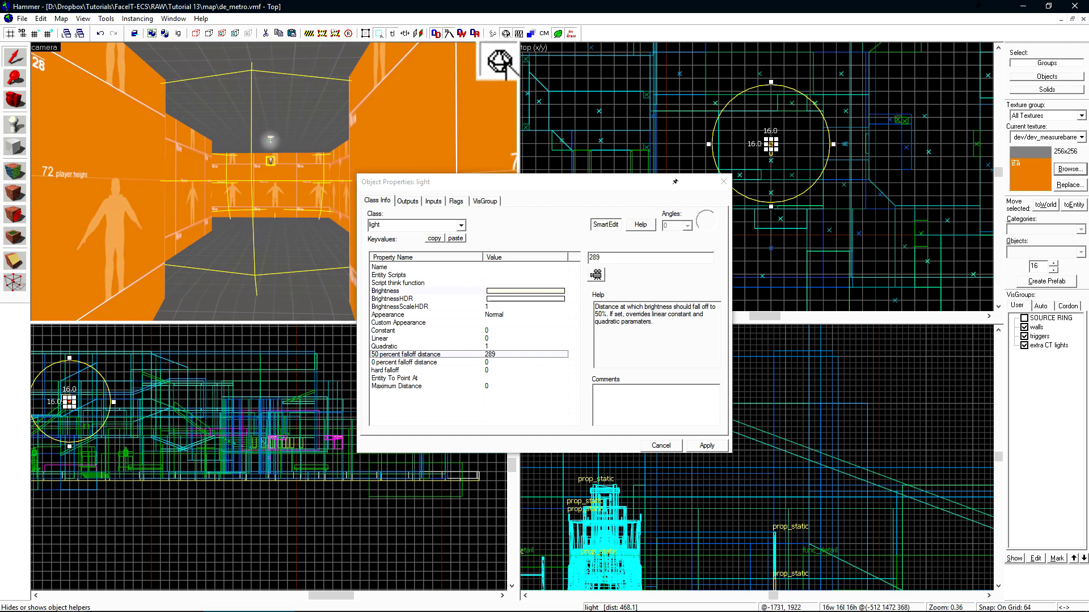
- Show object helpers, drag the falloff radius to 280, and set 0 percent falloff to 468
left_click(505, 34)
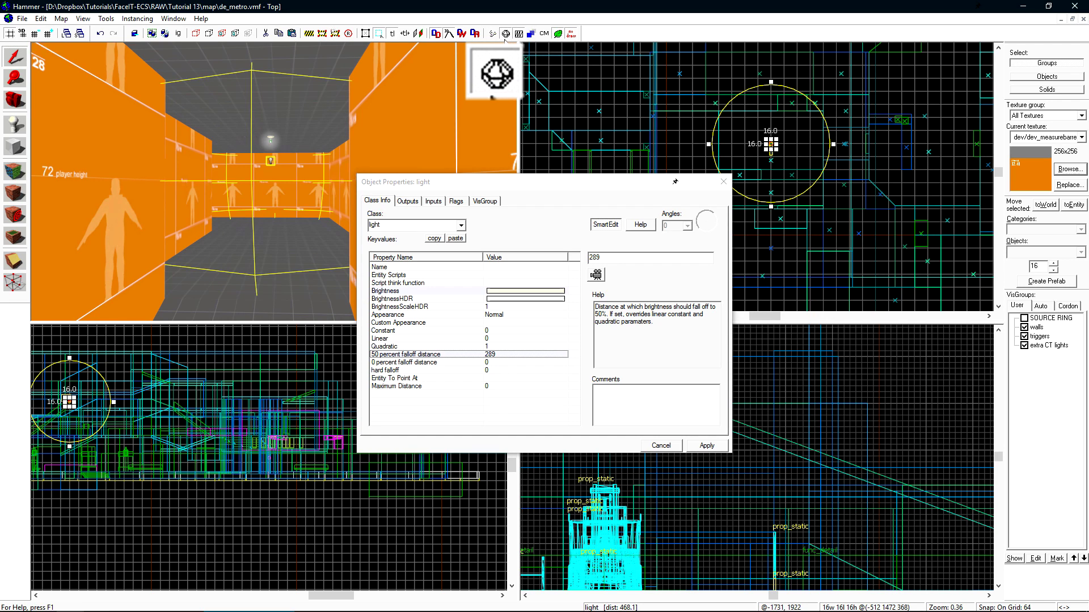
mouse_move(833, 144)
left_mouse_down()
mouse_move(871, 144)
mouse_move(805, 144)
mouse_move(830, 144)
left_mouse_up()
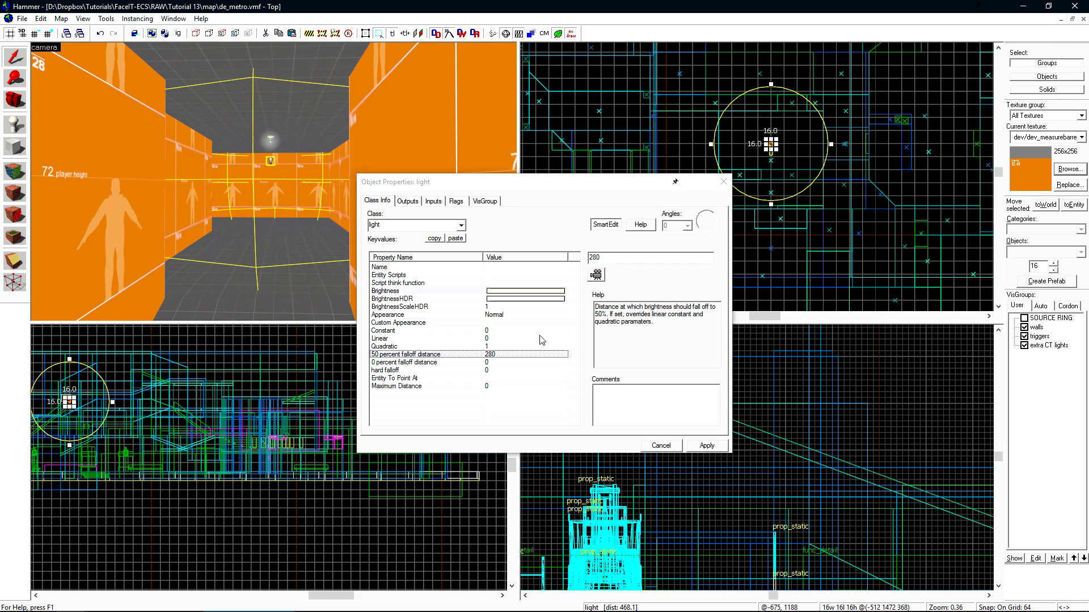
left_click(504, 362)
left_click(598, 275)
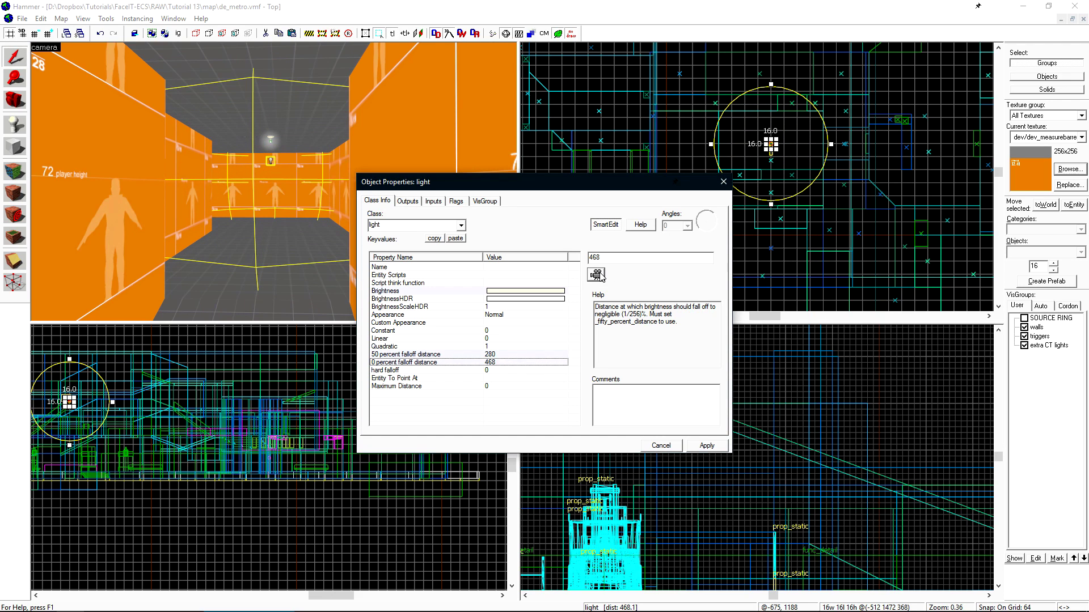
left_click(204, 182)
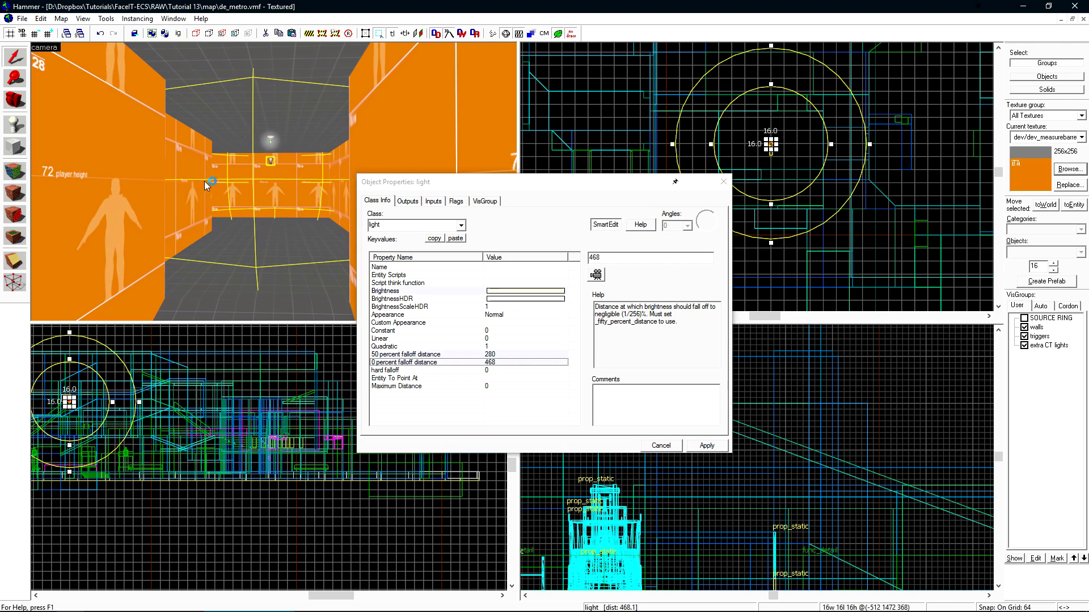
key("z")
key("z")
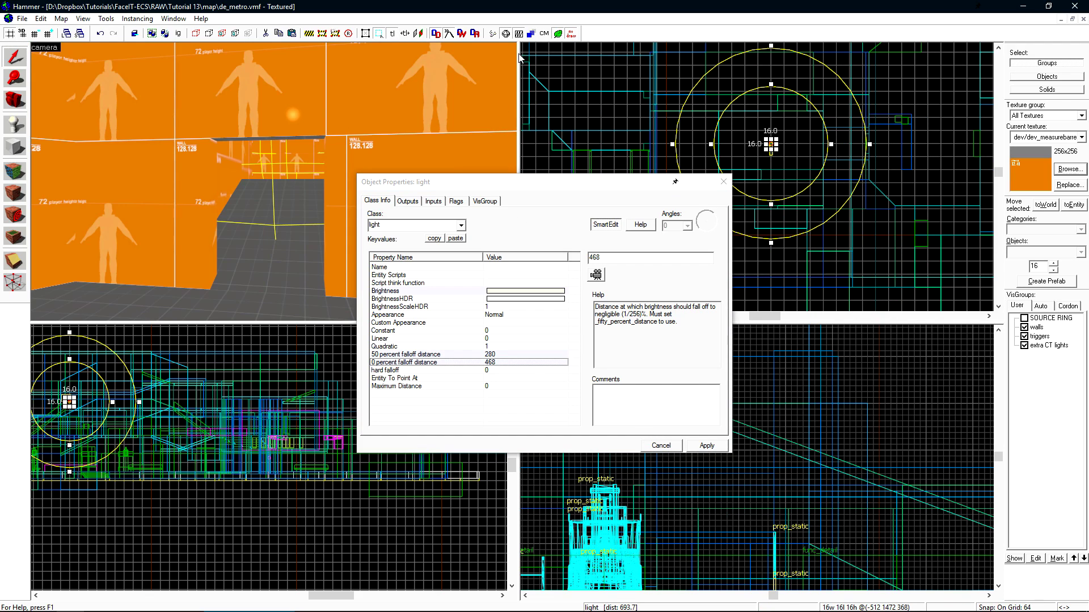
- Compile and run the map with the Full compile - HDR only configuration
left_click(493, 34)
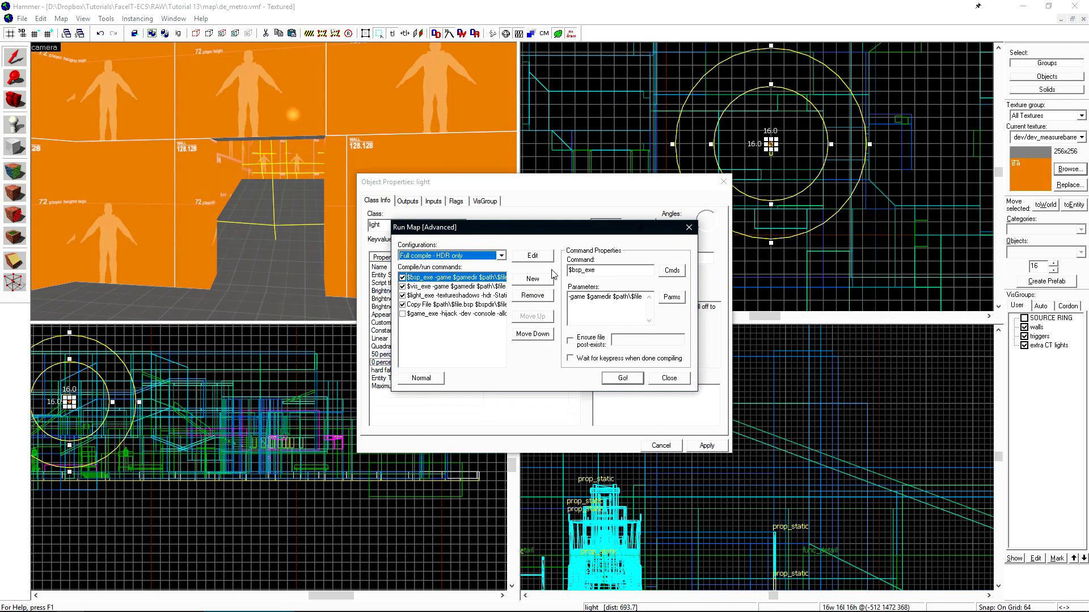
left_click(630, 380)
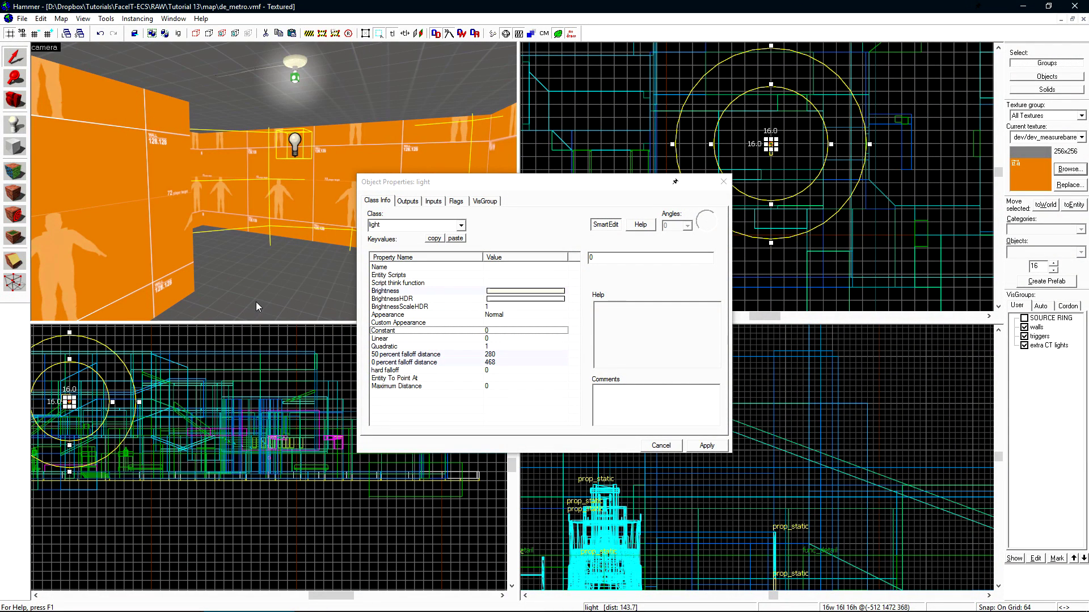
- Reset the 50 and 0 percent falloff distances to 0 and select the Quadratic property
left_click(408, 355)
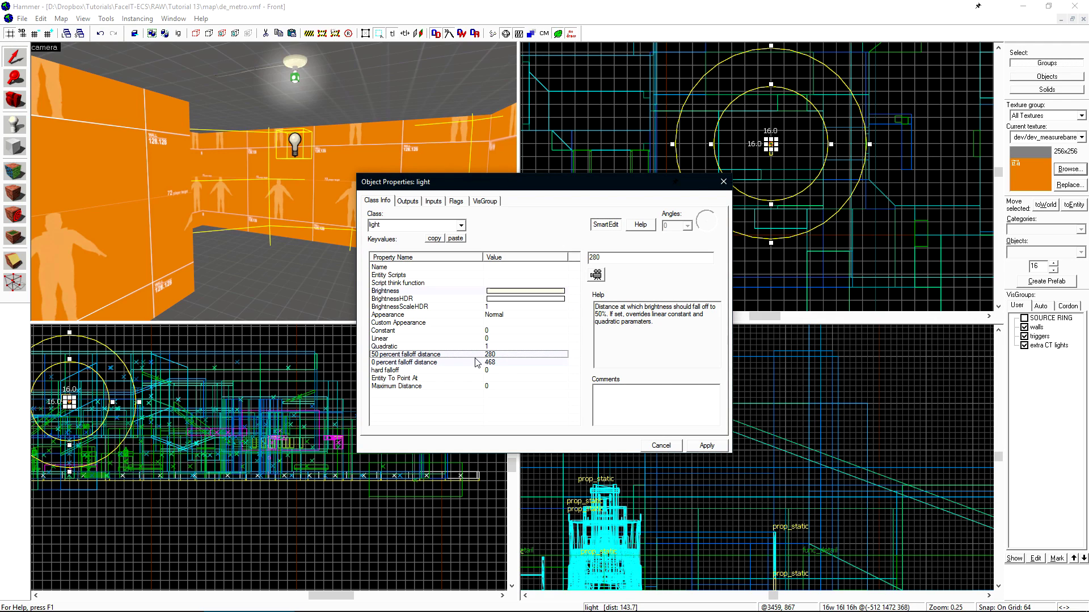
type("0")
left_click(508, 363)
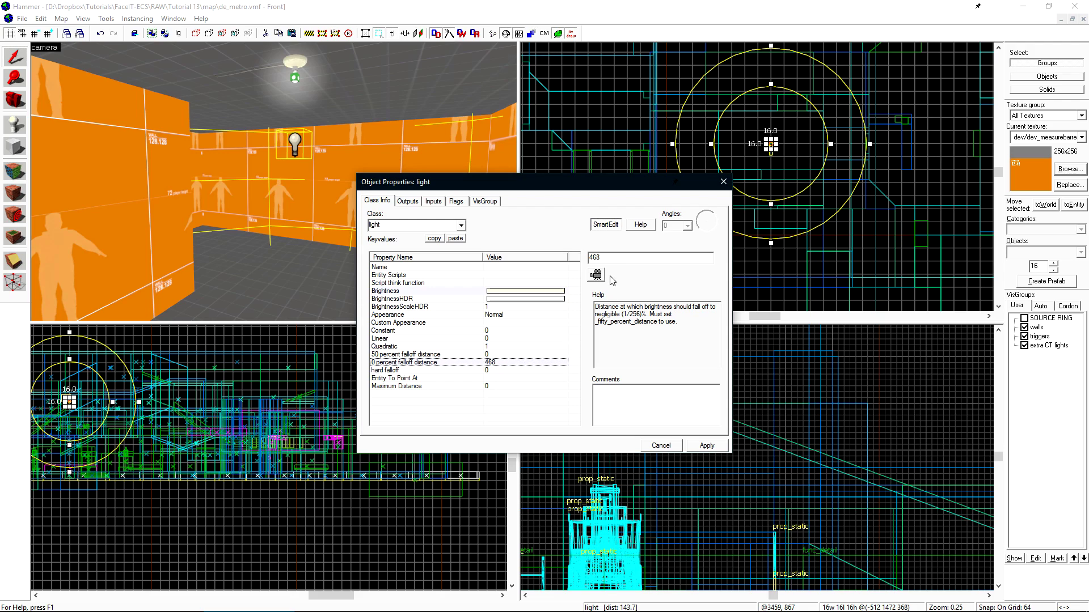
type("0")
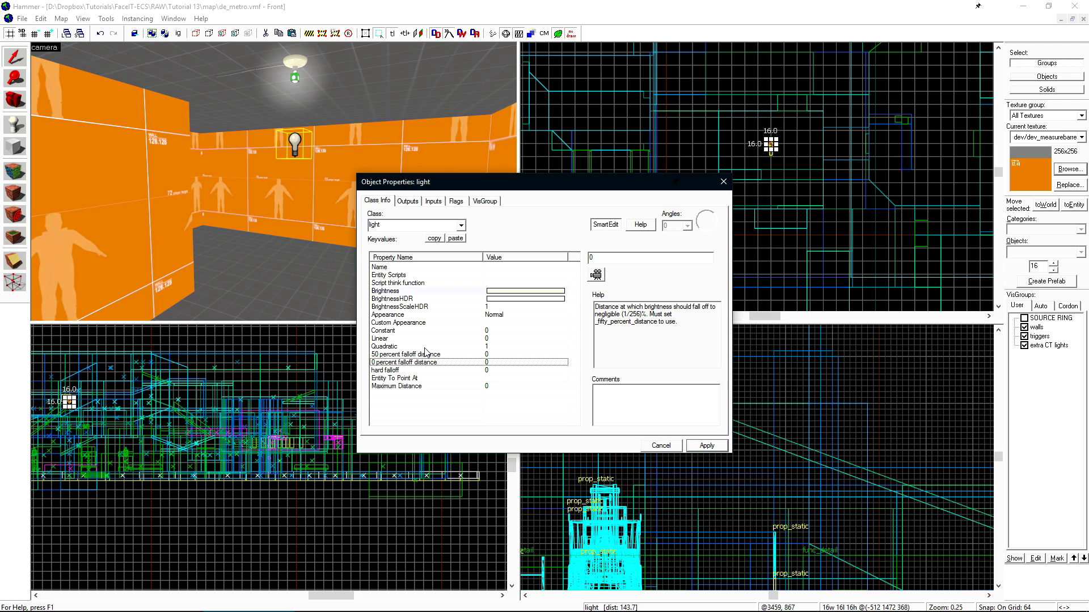
left_click(425, 347)
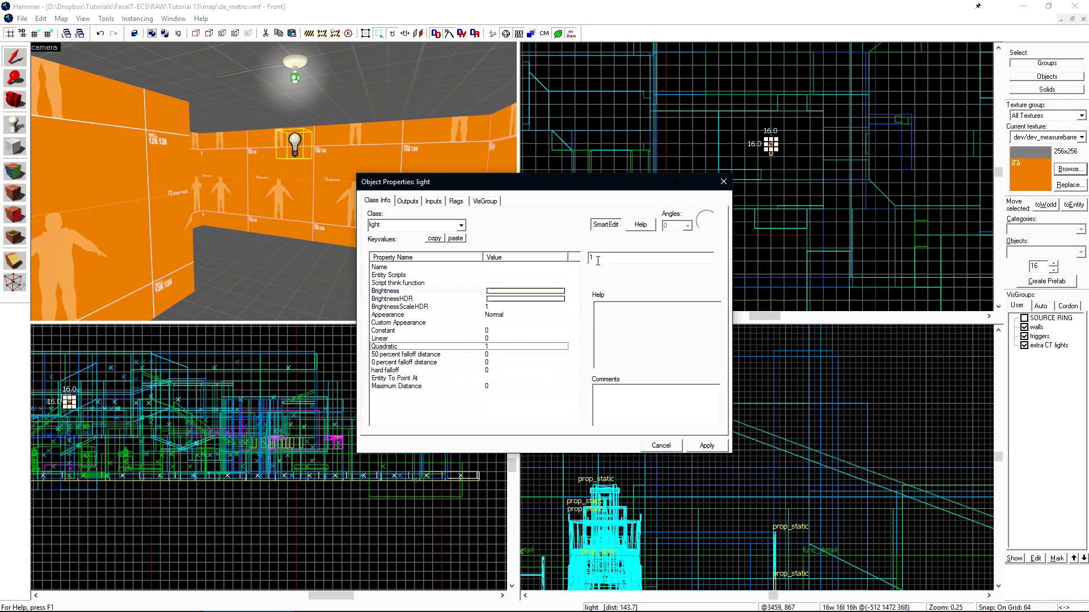
- Set Quadratic to 0 and select the Linear falloff property
type("0")
left_click(503, 340)
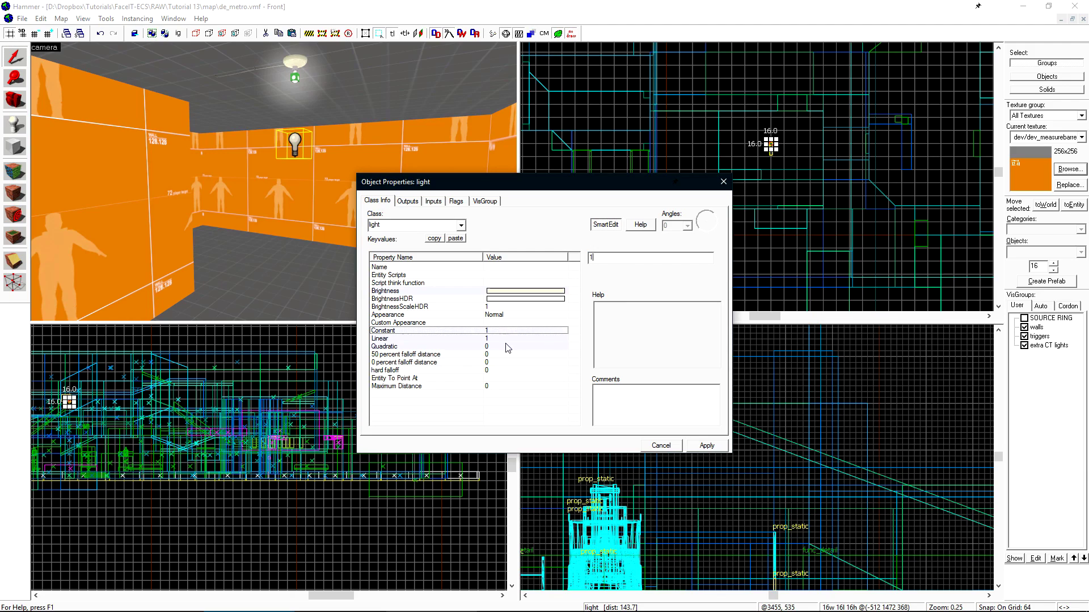
- Set Linear to 0, apply the change, and recompile and run the map
left_click(508, 339)
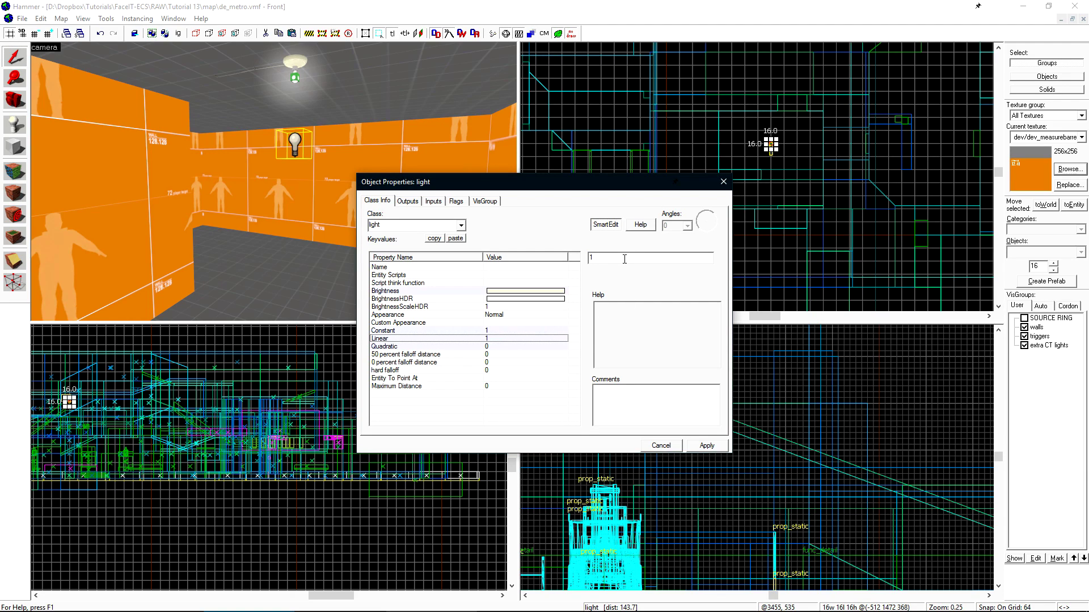
left_click_drag(624, 259, 568, 257)
type("0")
left_click(703, 445)
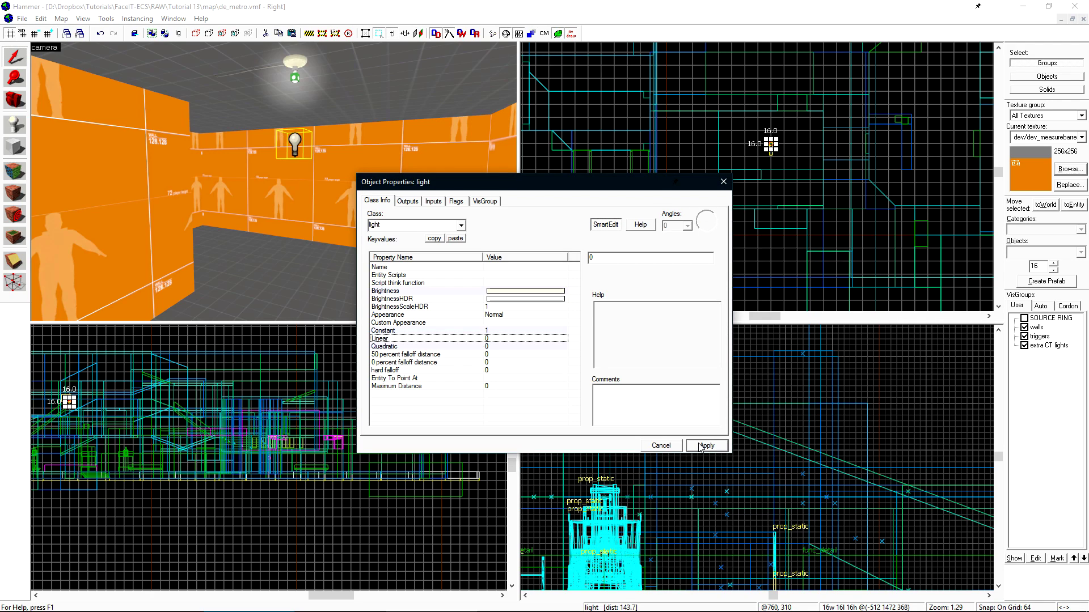
key("F9")
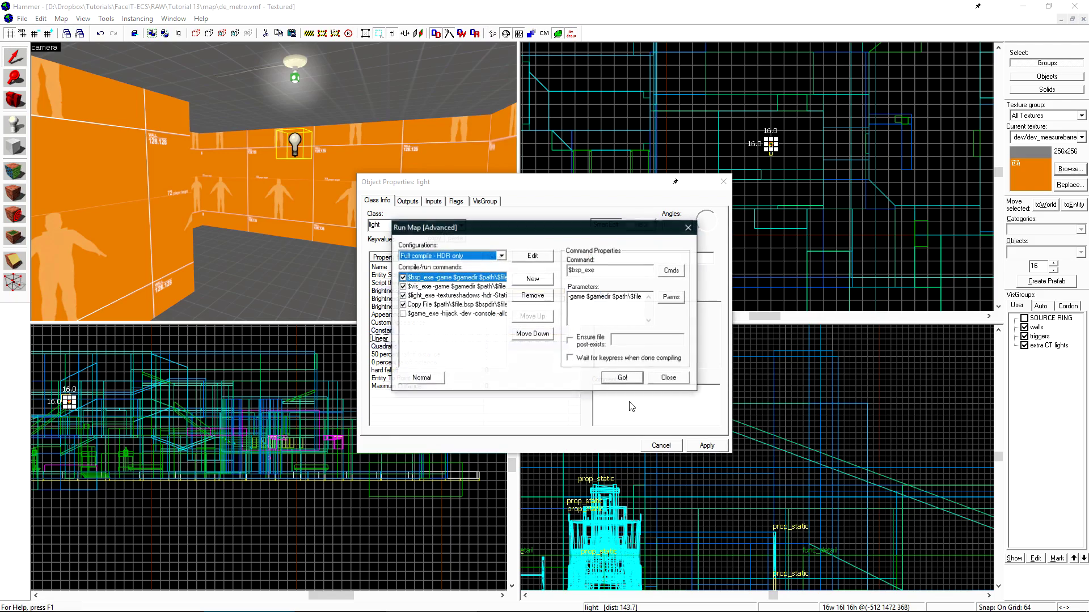
left_click(622, 378)
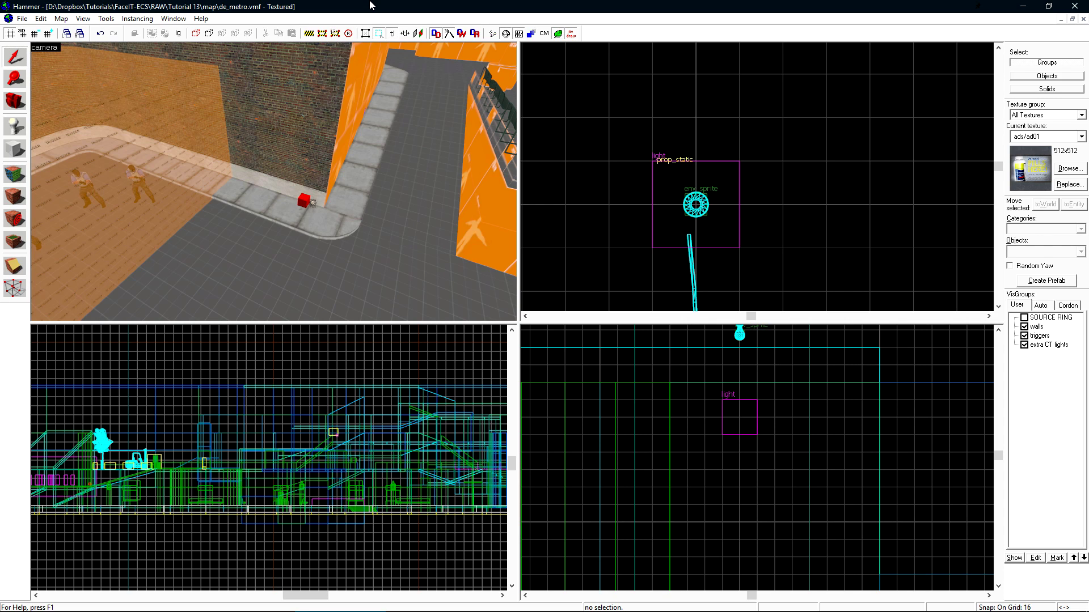
- Place a new point entity on the curb corner and open its properties
key("shift+e")
scroll(342, 253, "up", 5)
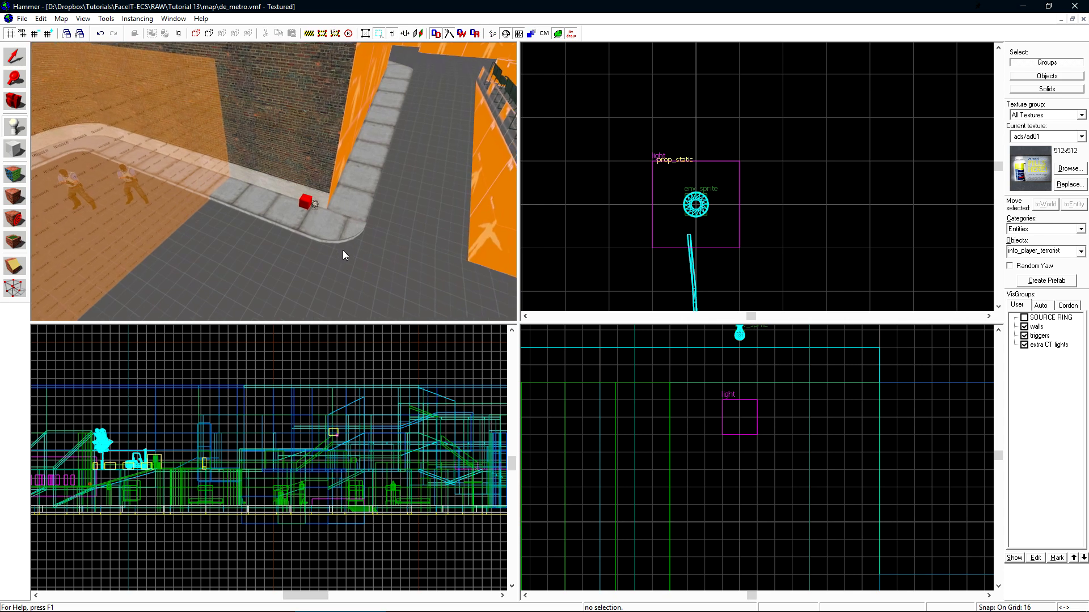
left_click(281, 264)
left_click_drag(280, 263, 278, 175)
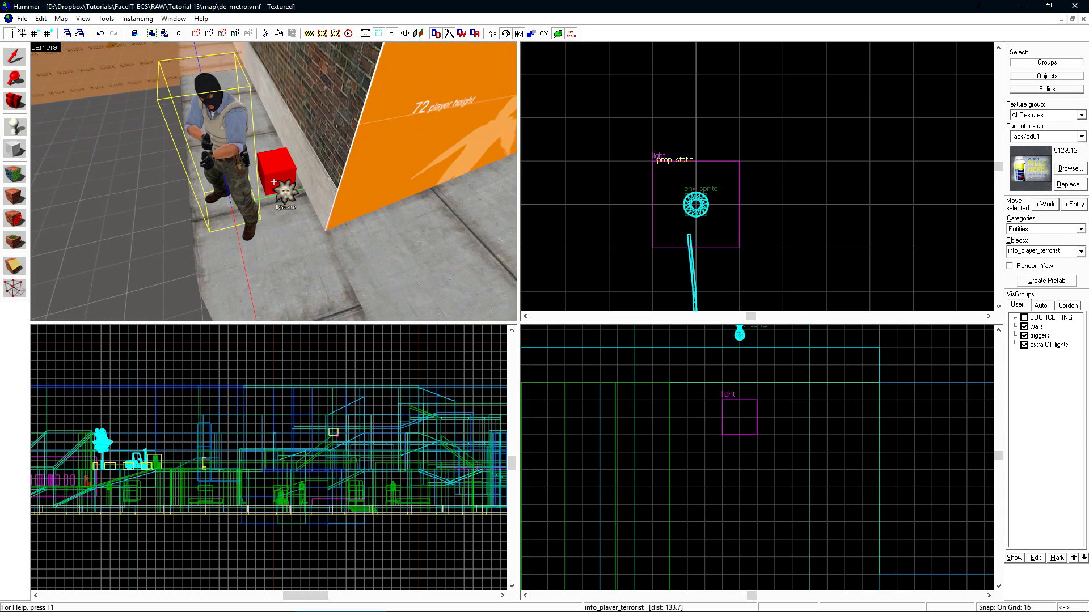
key("shift+s")
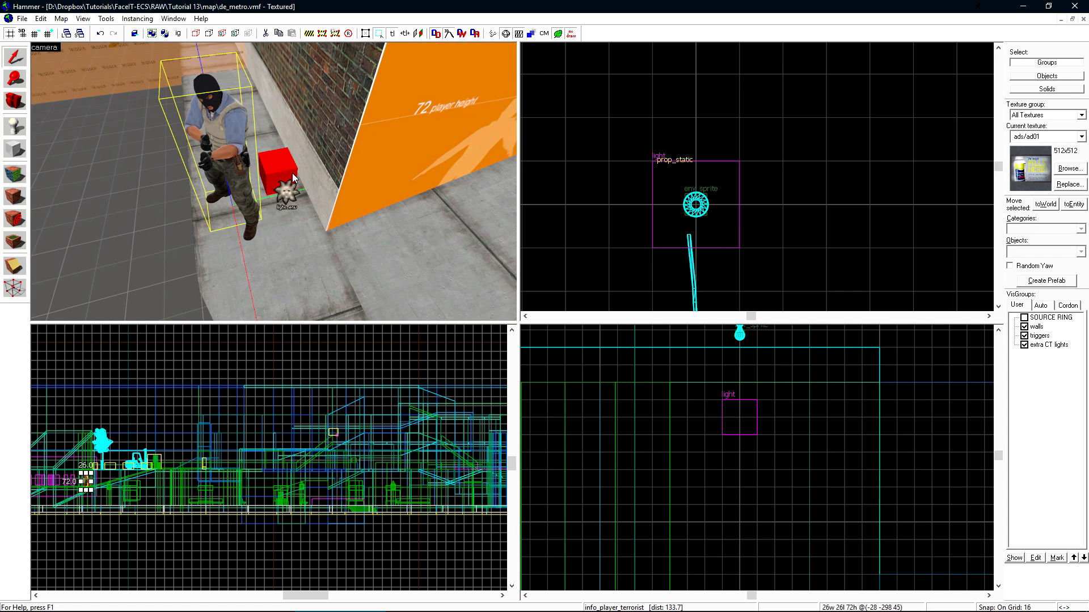
scroll(289, 181, "up", 2)
double_click(248, 178)
double_click(433, 225)
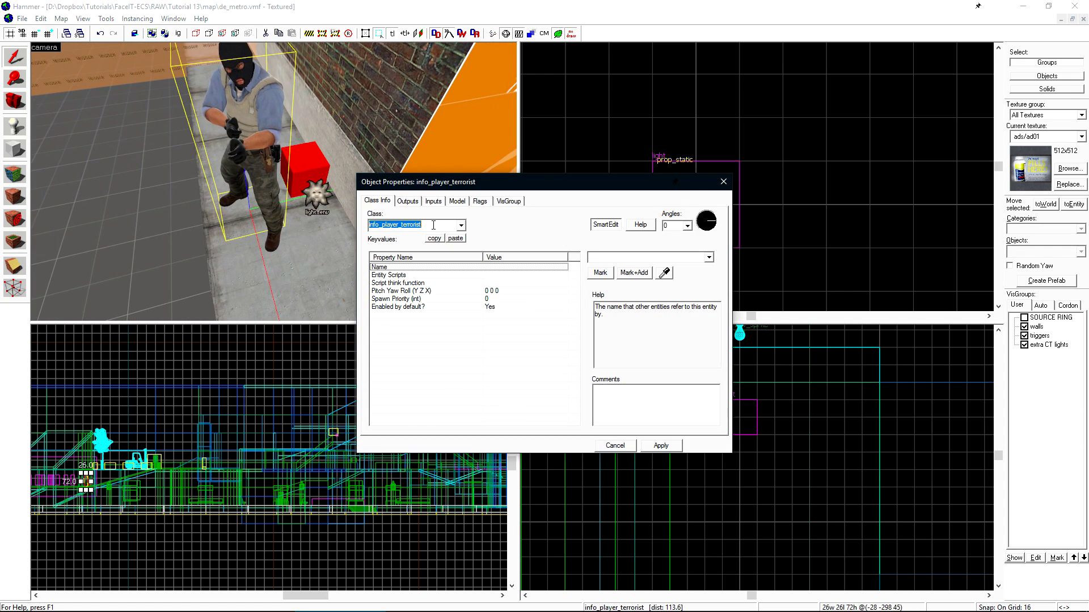
type("env_to")
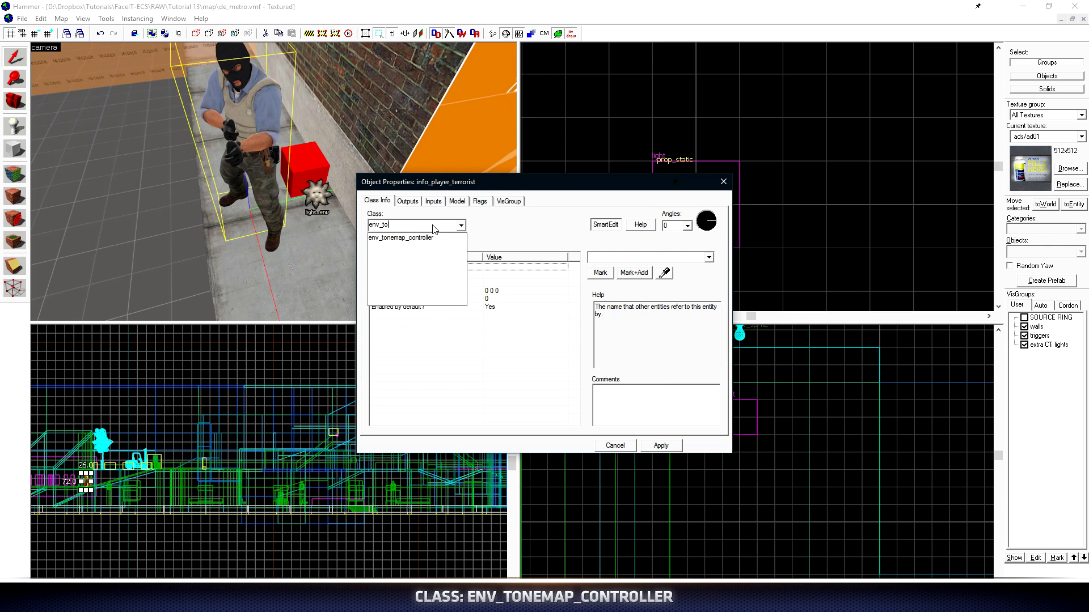
key("Down")
key("Return")
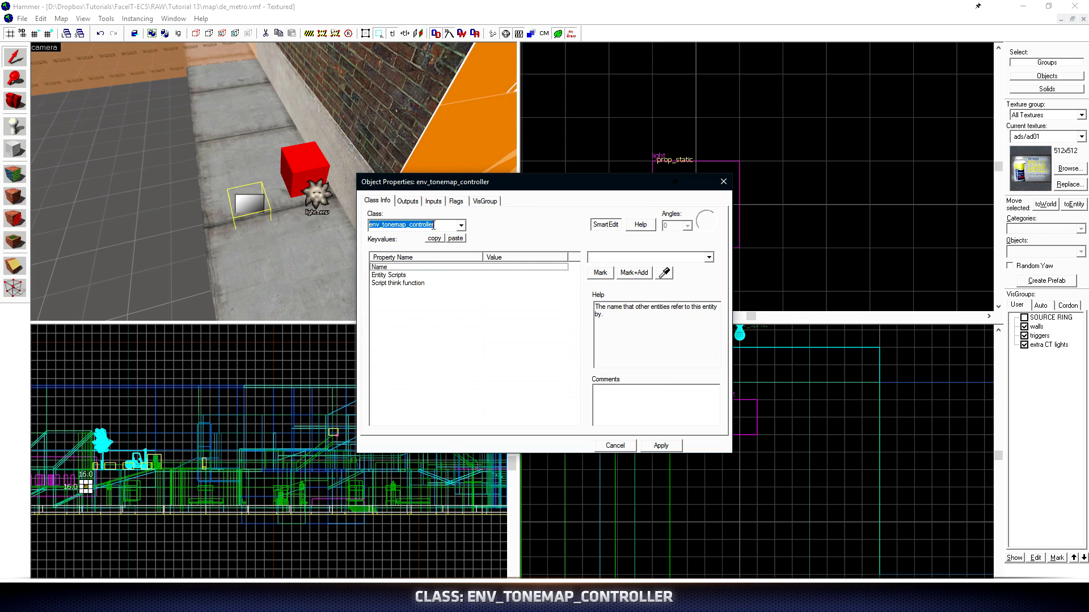
left_click(605, 258)
type("@tonemap")
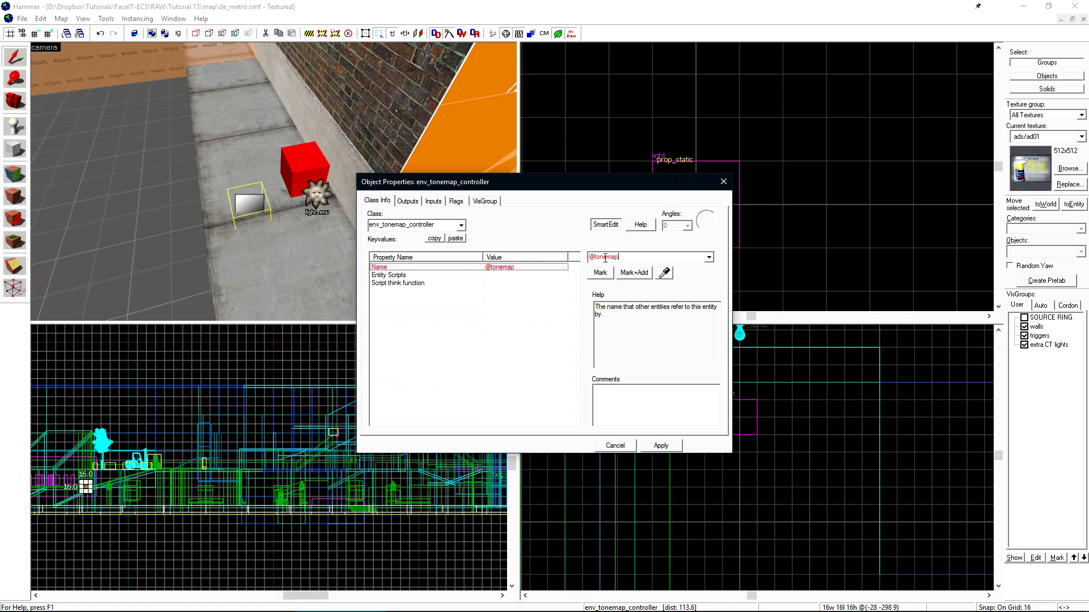
key("Return")
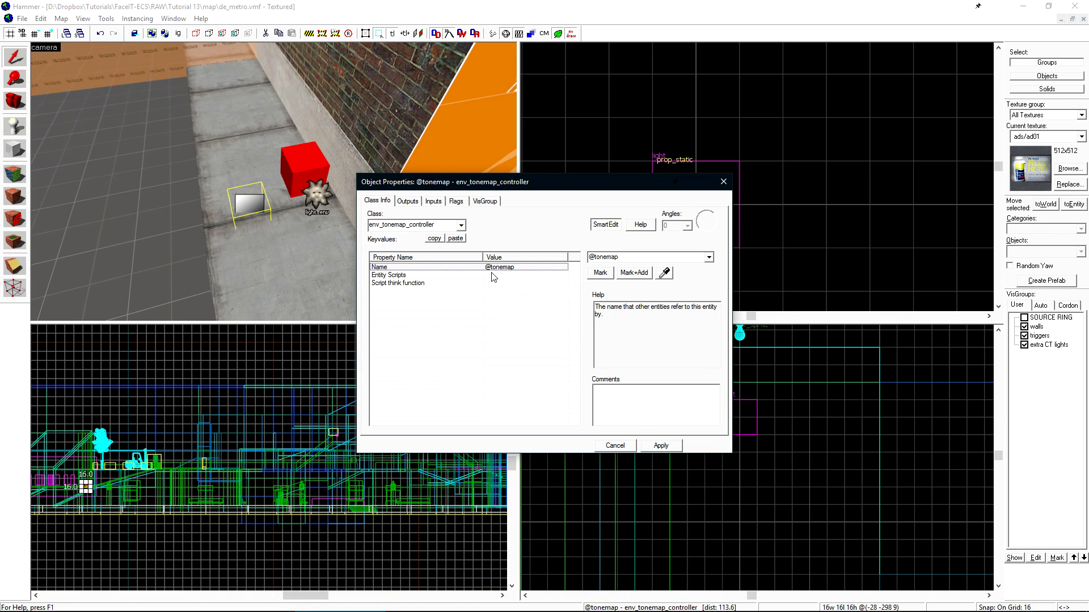
left_click_drag(545, 183, 441, 265)
left_click(514, 249)
scroll(771, 175, "down", 6)
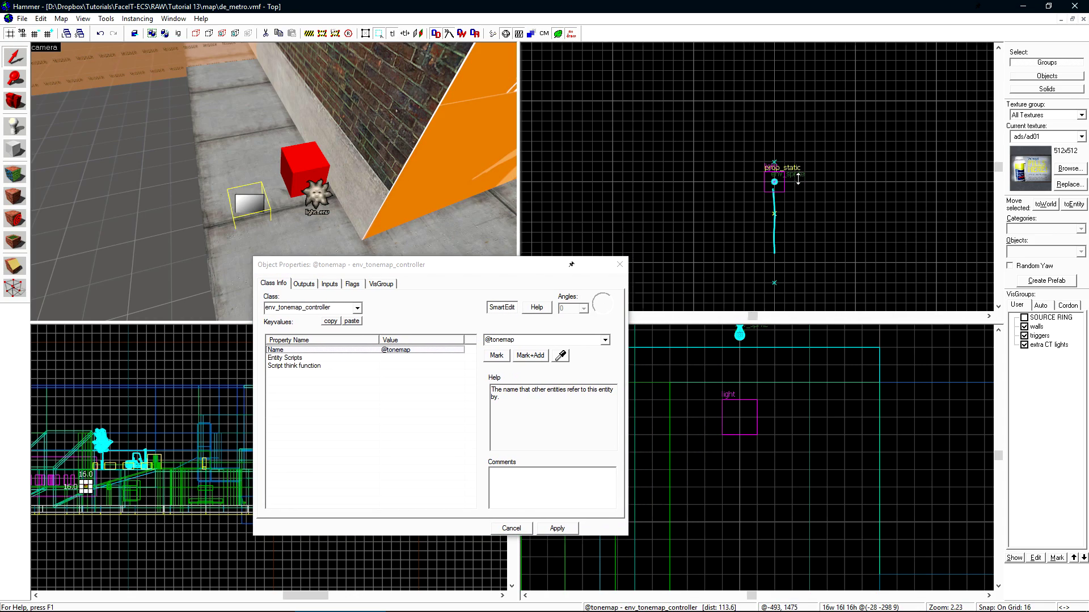
scroll(778, 240, "up", 10)
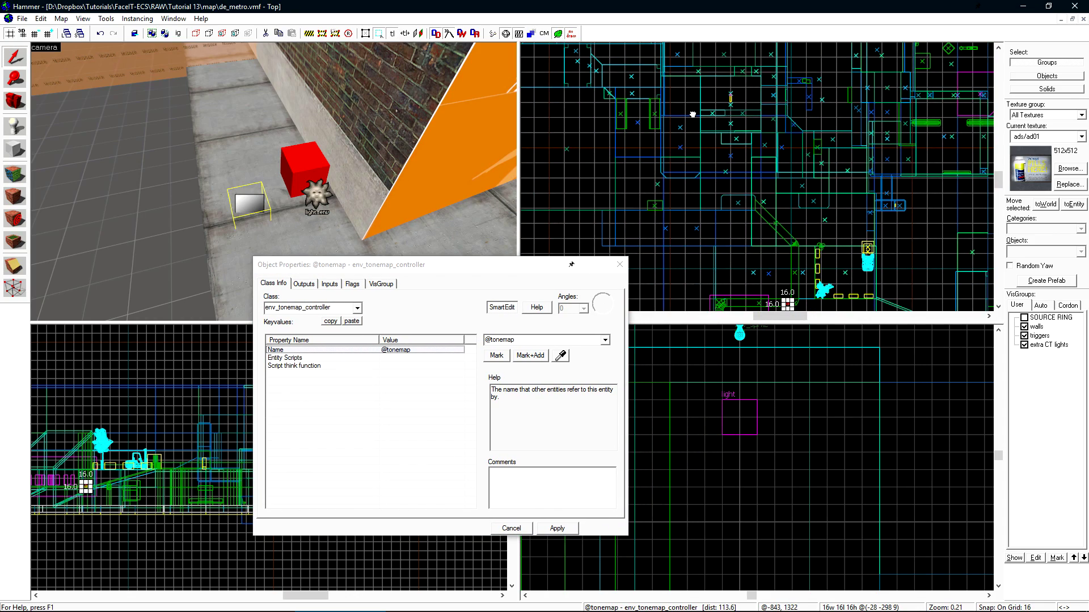
scroll(737, 170, "up", 5)
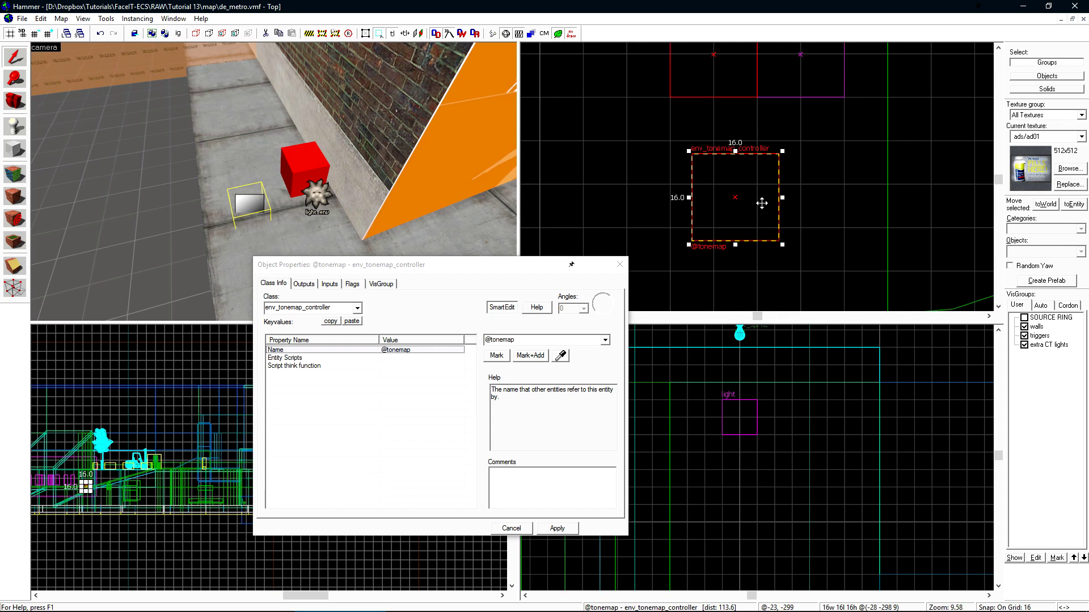
key("ctrl+e")
scroll(765, 451, "up", 2)
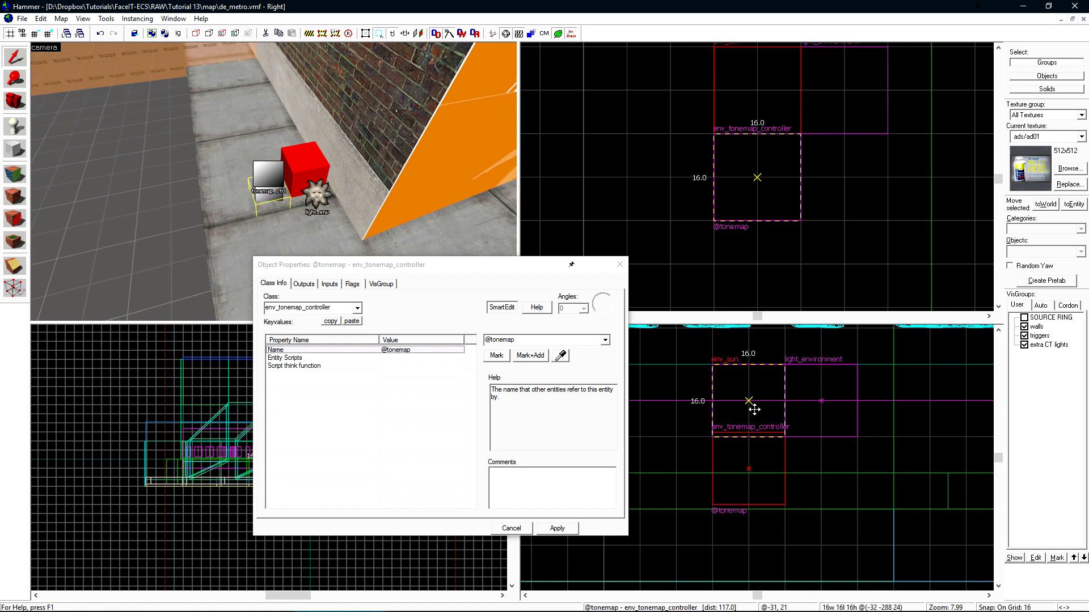
- Shift-drag a copy of the tonemap controller and change its class to logic_auto
left_click(757, 91)
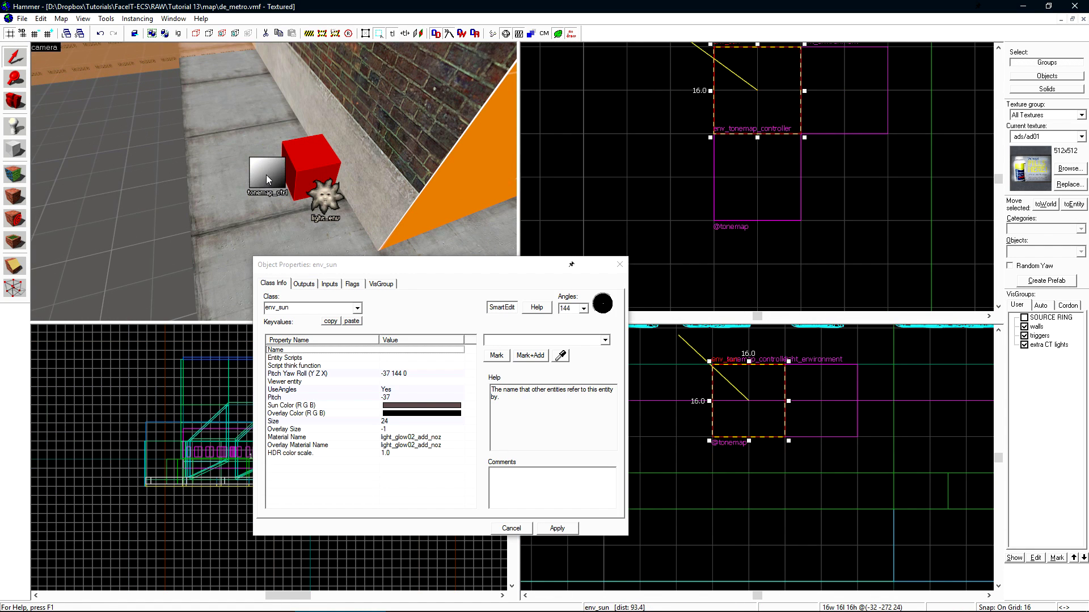
left_click(757, 177)
left_click_drag(757, 177, 844, 177, "shift")
left_click(320, 311)
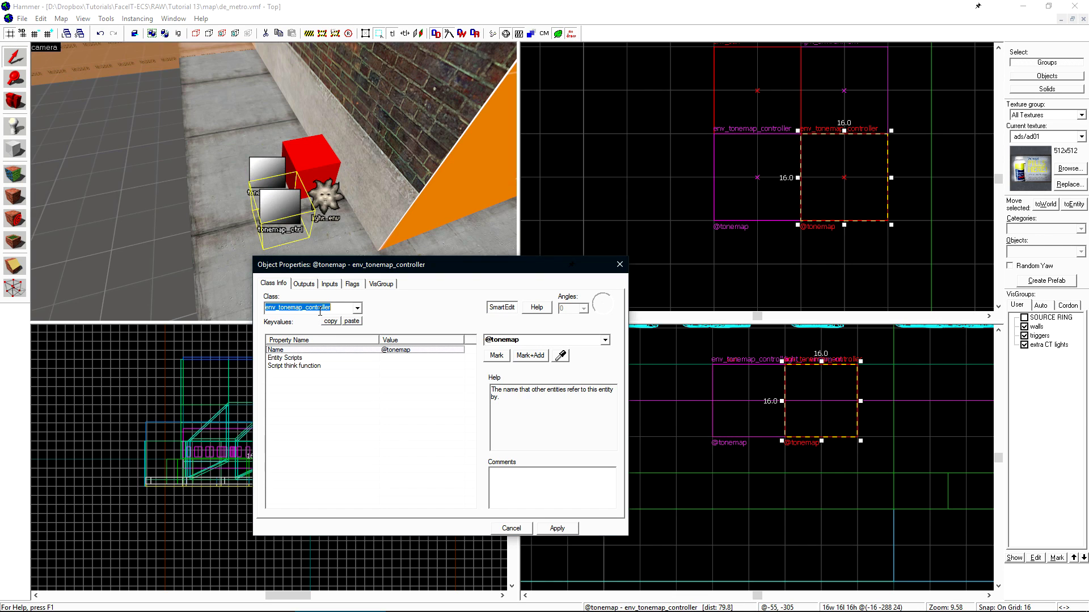
type("logic_auto")
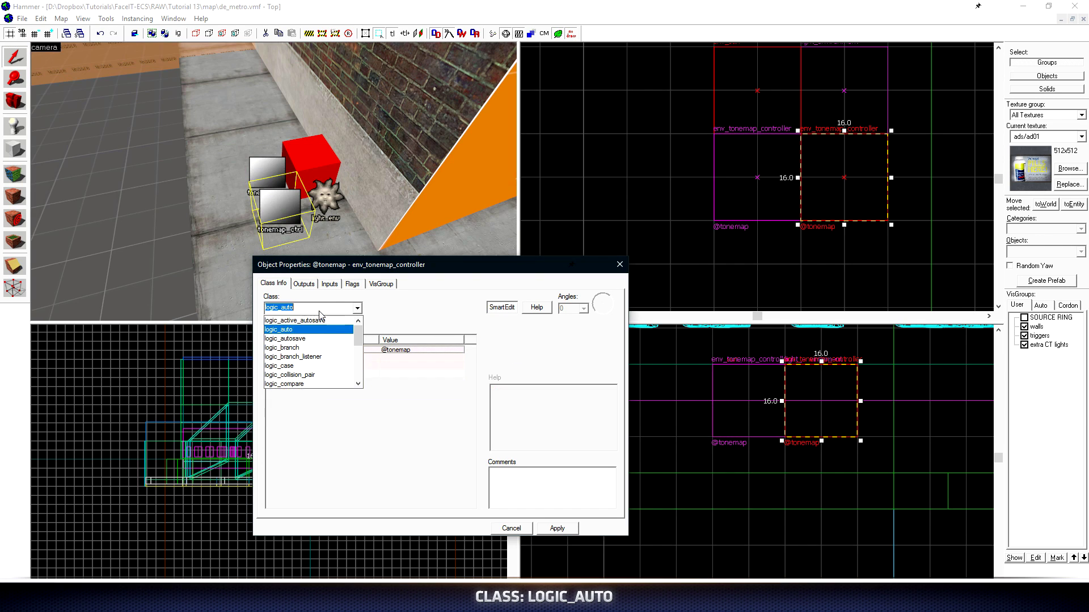
left_click(284, 329)
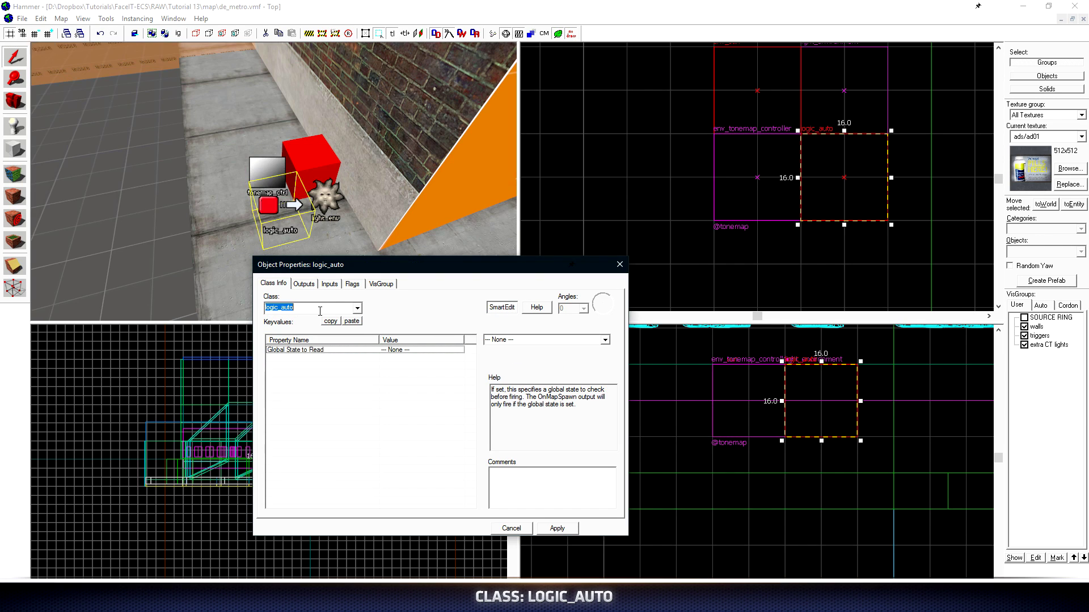
- Close the entity properties and compile and launch the map
left_click(519, 528)
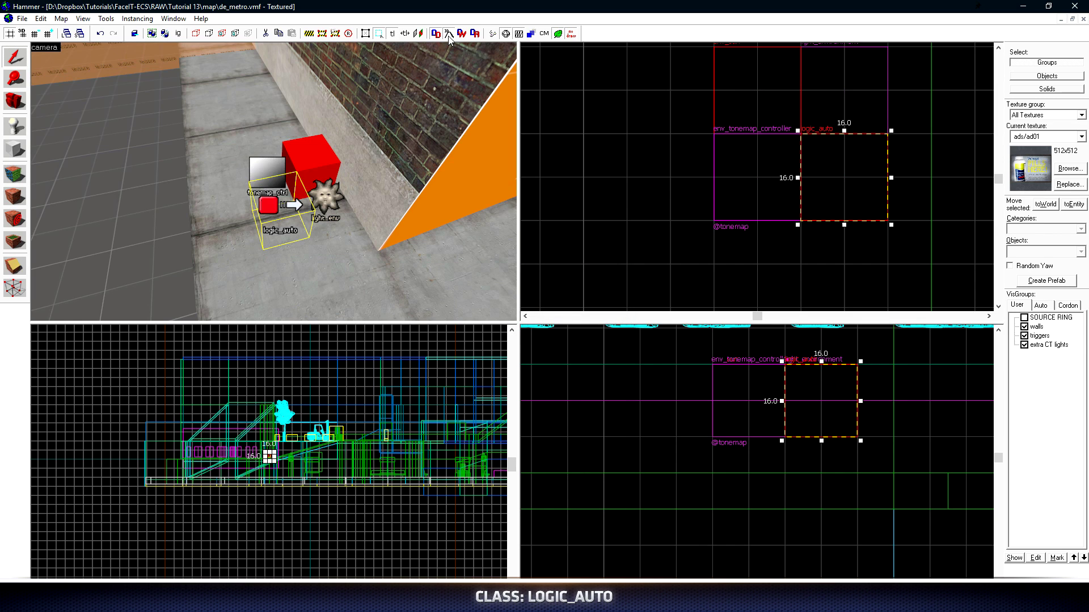
left_click(491, 35)
left_click(622, 377)
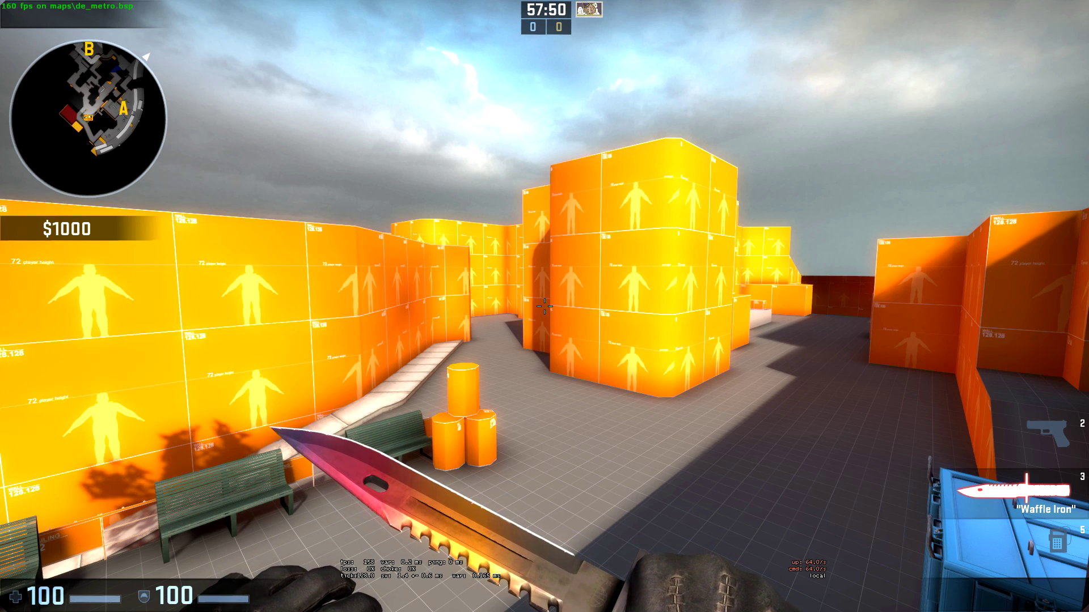
key("grave")
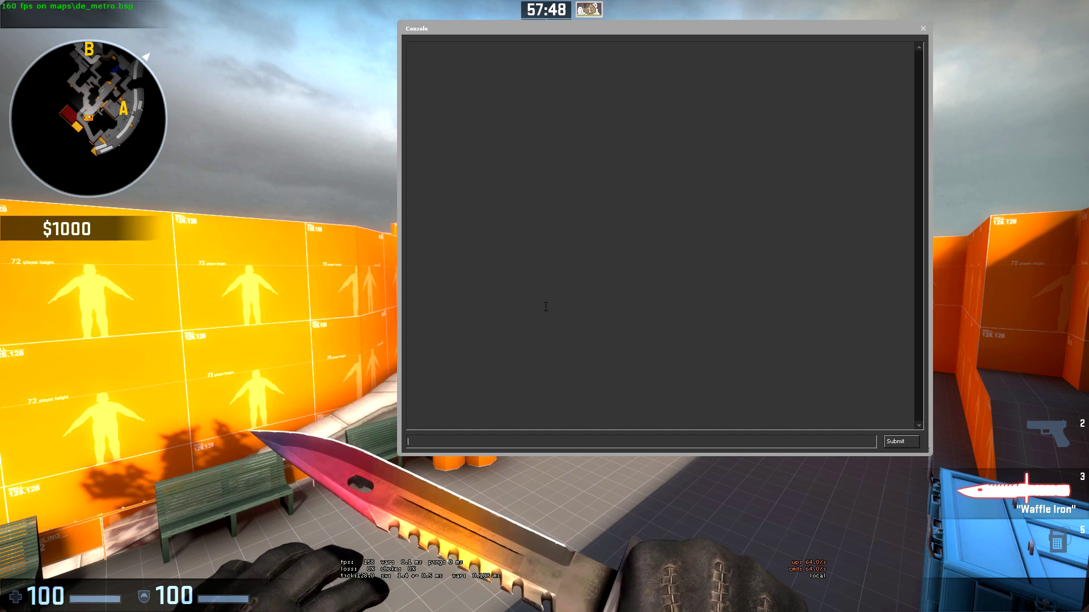
left_click_drag(400, 454, 483, 119)
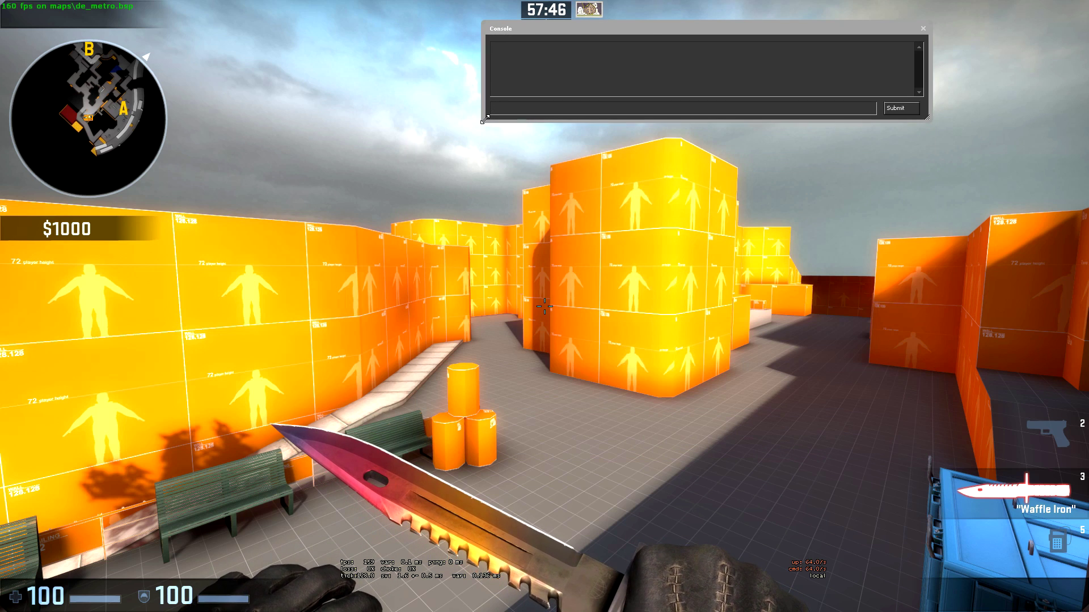
type("ent_fire ")
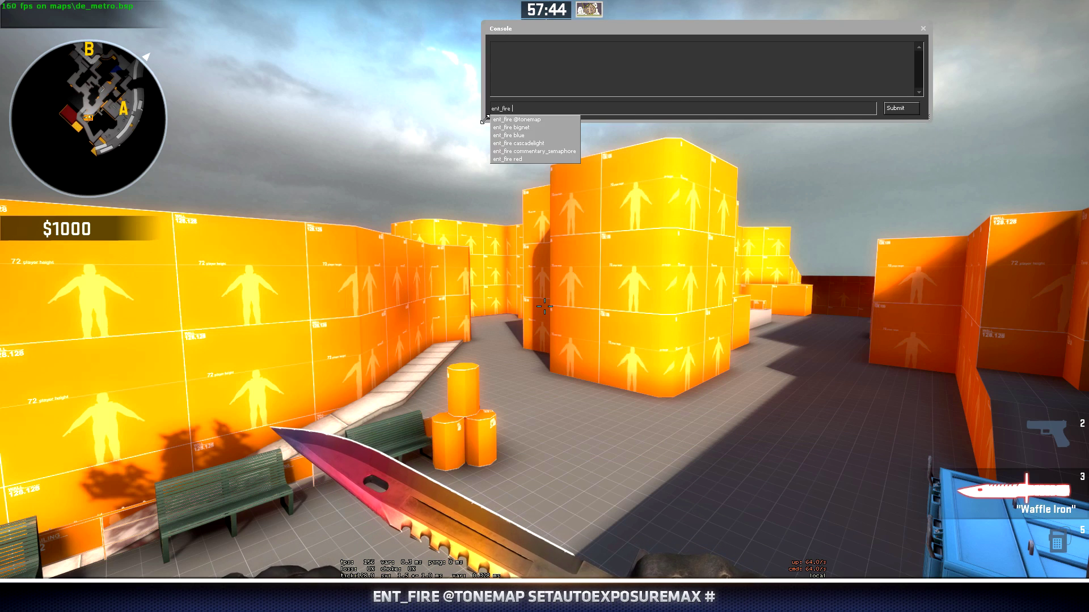
type("@tonemap")
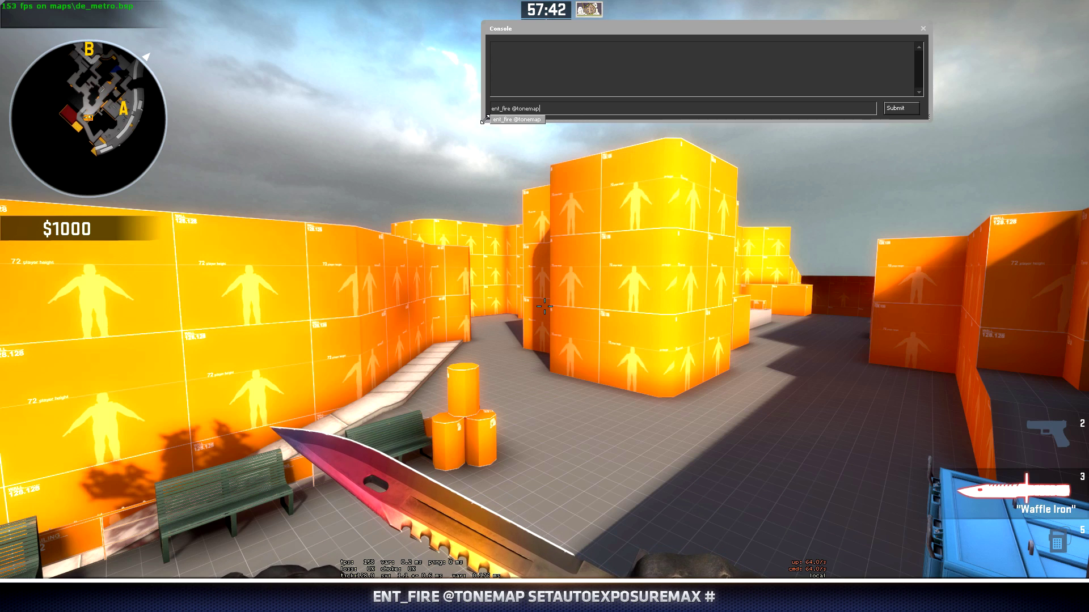
type(" setautoexposuremax 4")
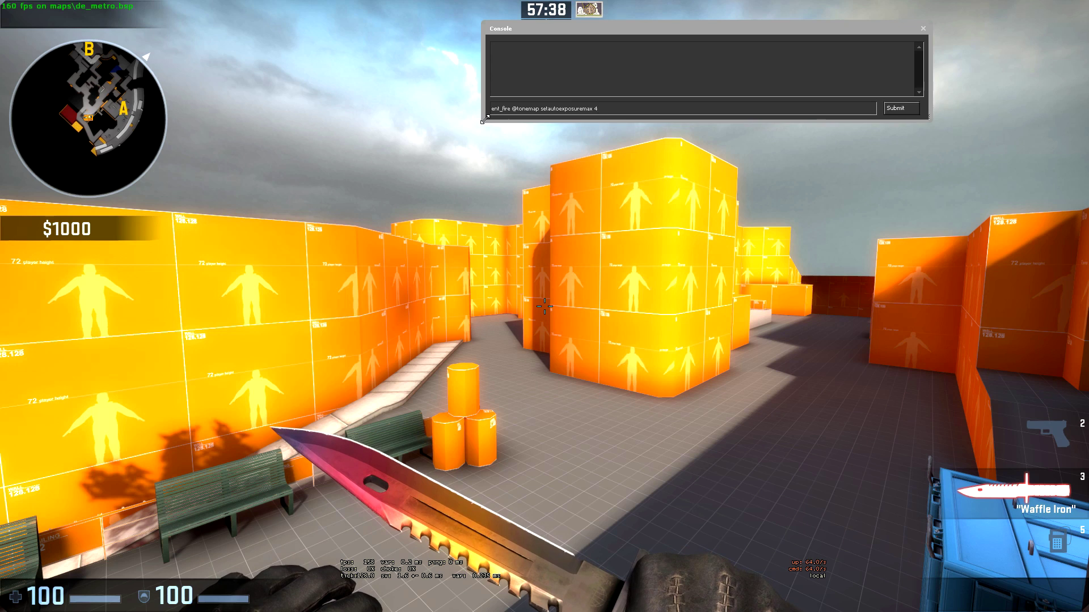
key("Return")
key("Escape")
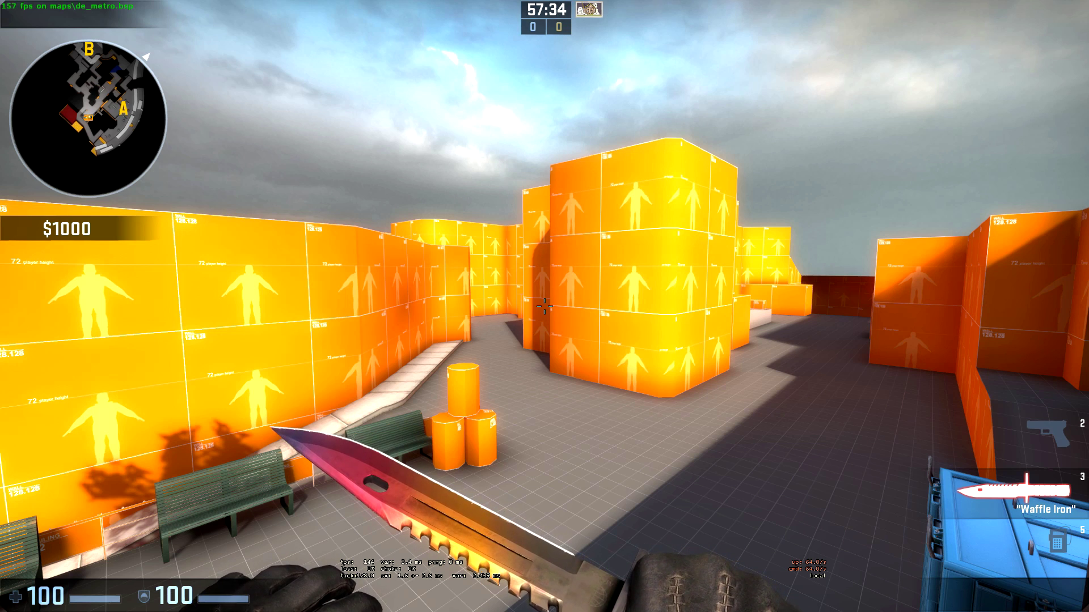
- Walk past the benches to the orange box and wall to judge the brighter lighting
key("d")
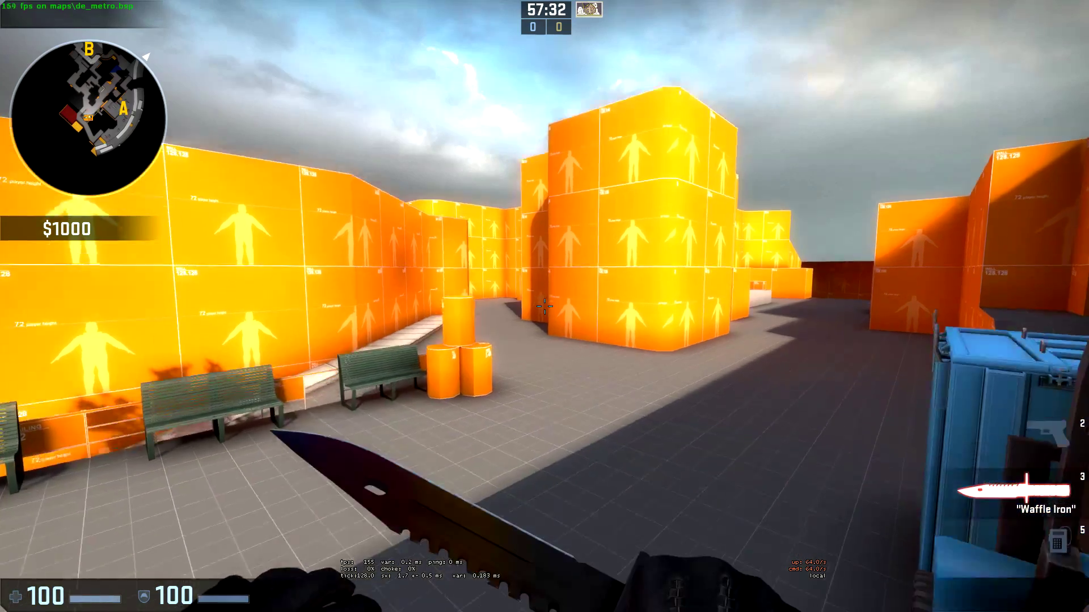
key("w")
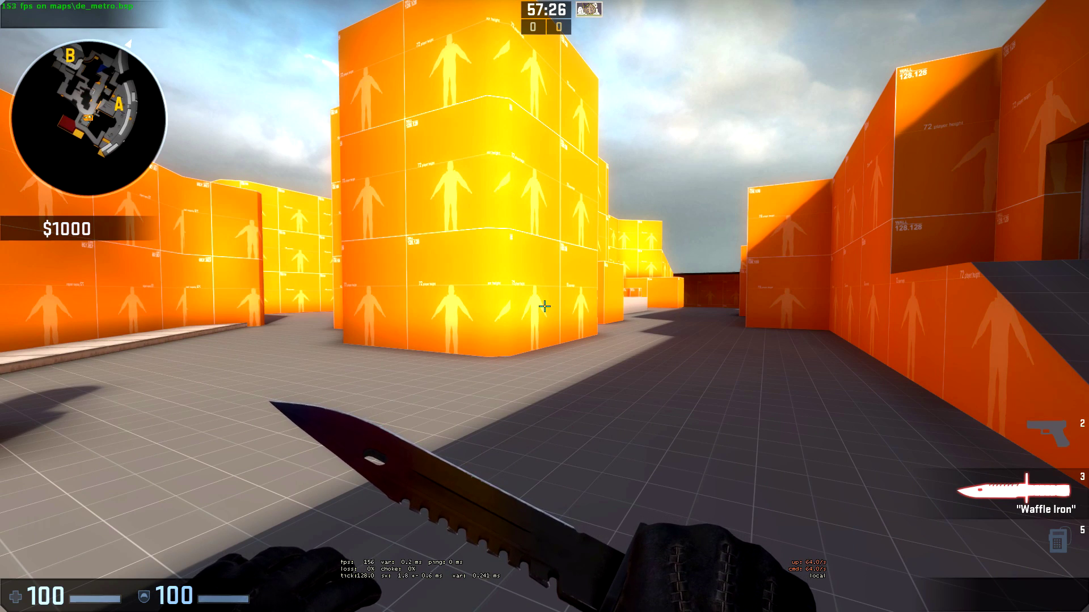
key("w")
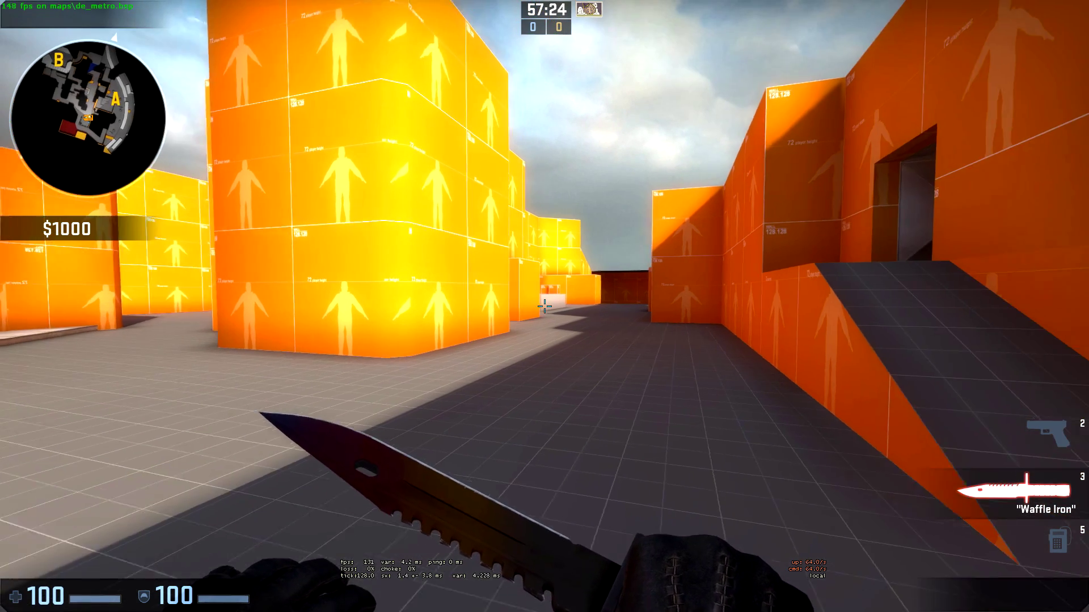
key("w")
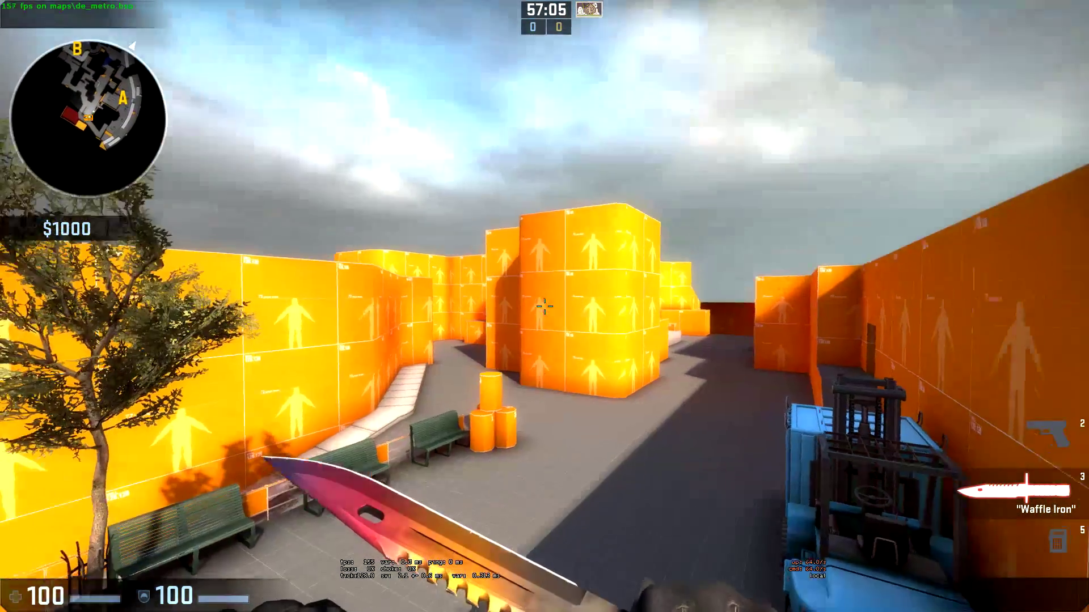
key("w")
key("grave")
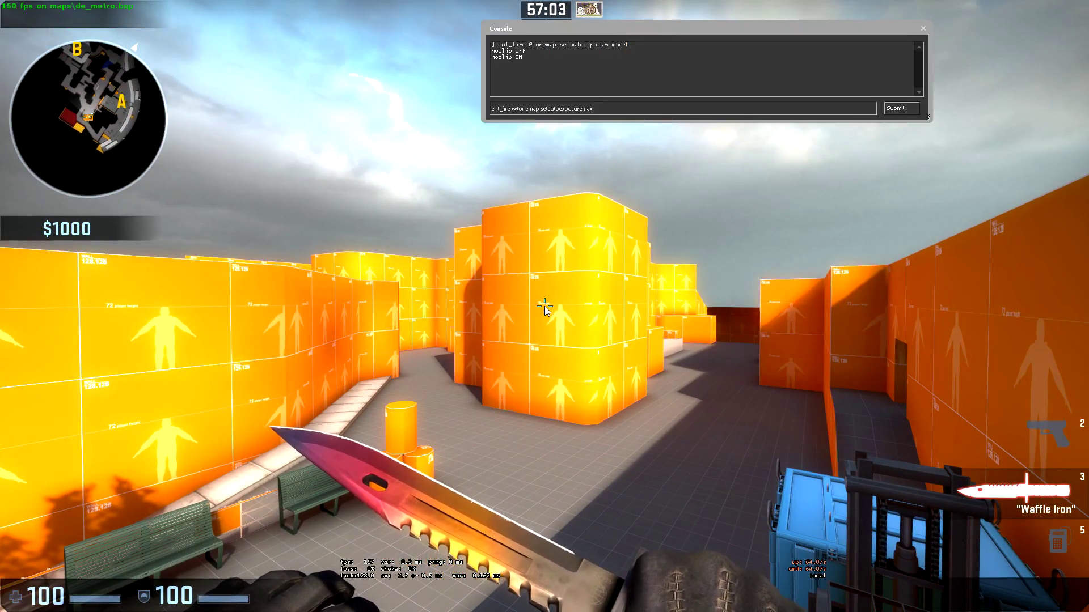
type("0")
key("Return")
key("Up")
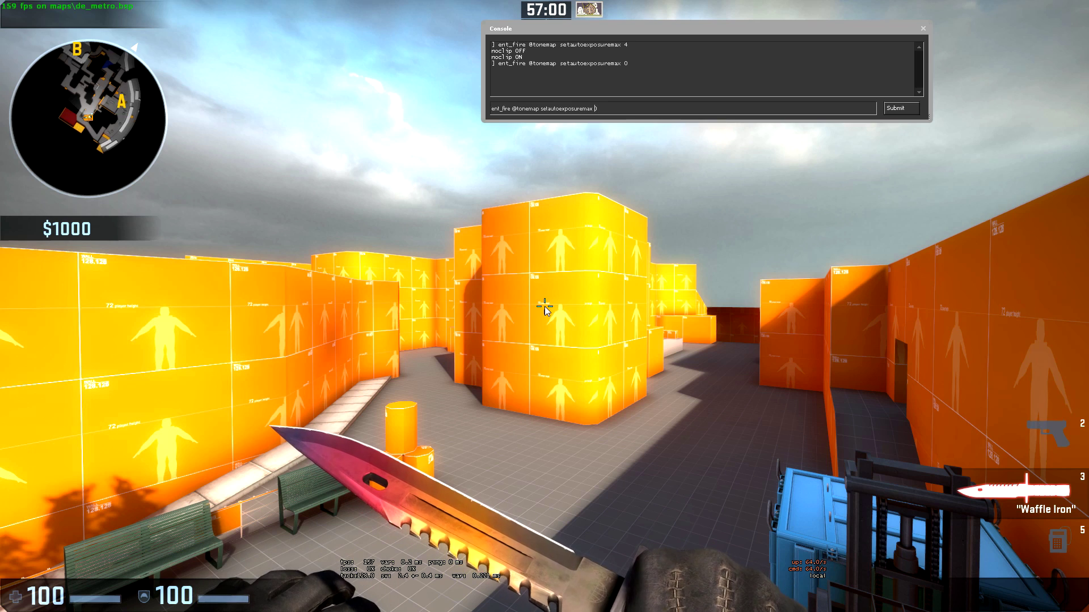
key("Left")
key("BackSpace")
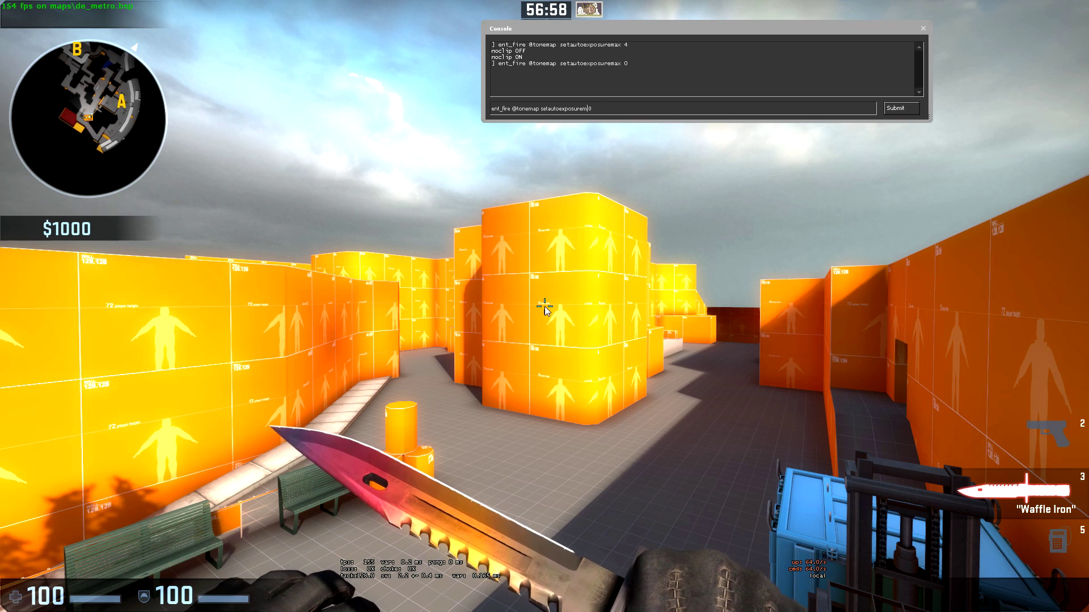
key("Delete")
type("in ")
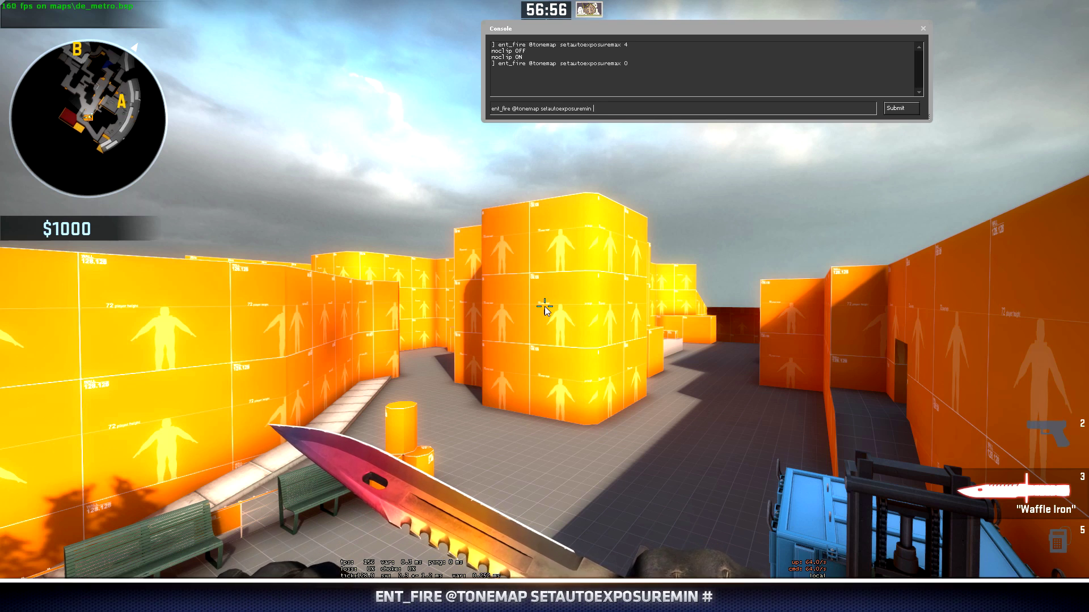
type("2")
key("Return")
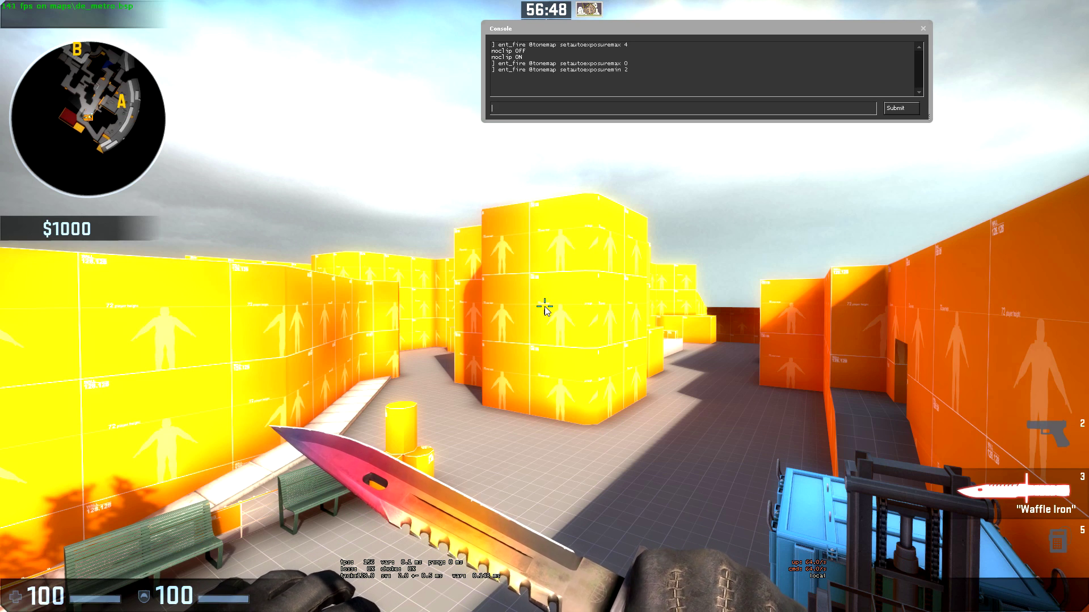
- Try minimum auto exposures of 1.5 and then 3 from command history
key("Up")
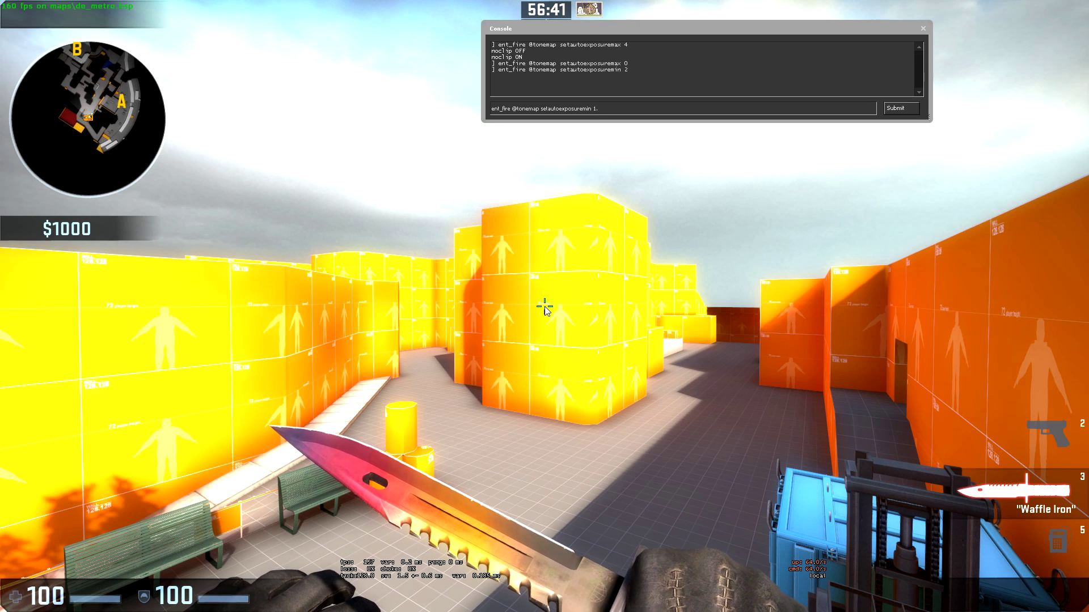
type("5")
key("Return")
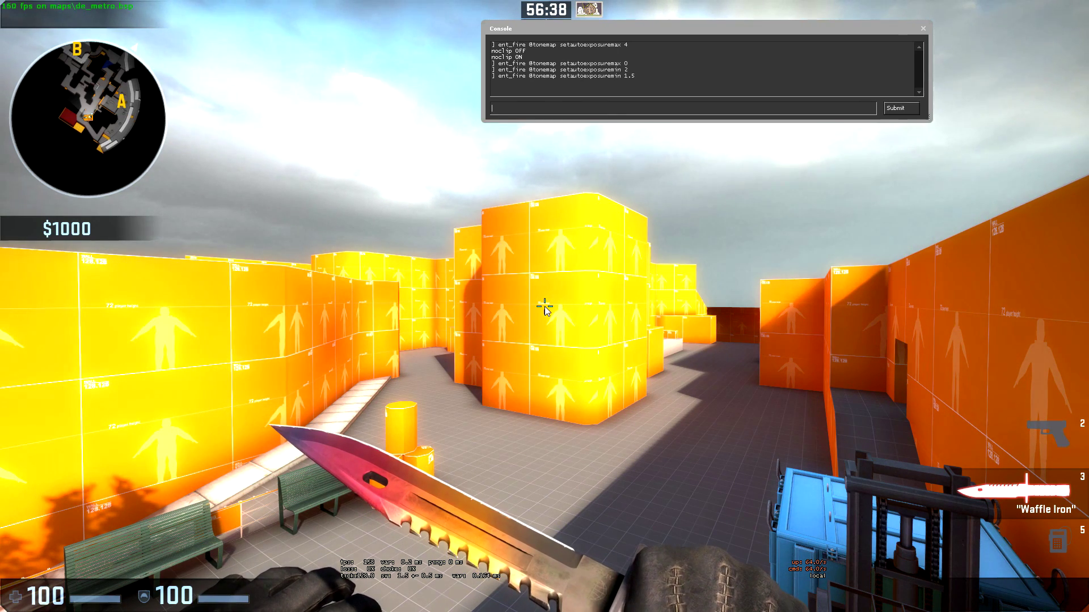
key("Up")
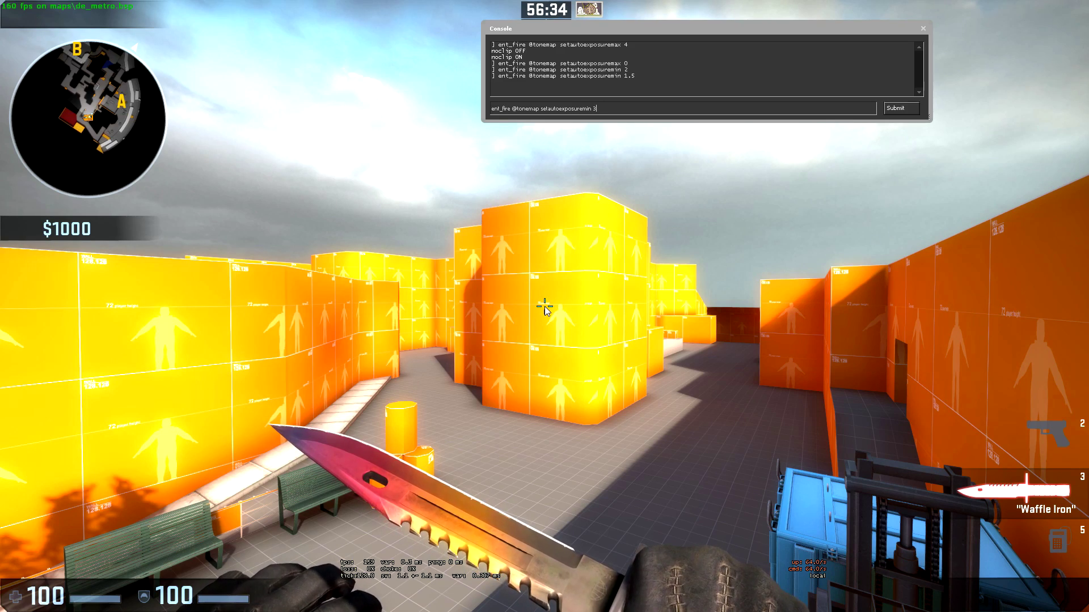
type("3")
key("Return")
- Set the minimum auto exposure to 2.8 and select that command in the console
key("Up")
key("BackSpace")
type("2.8")
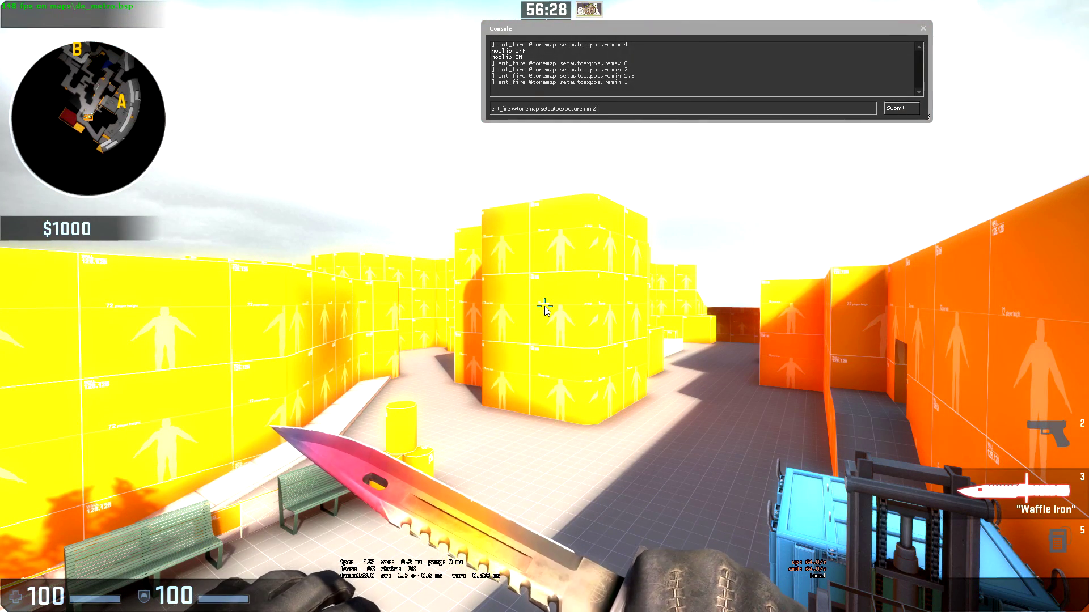
key("Return")
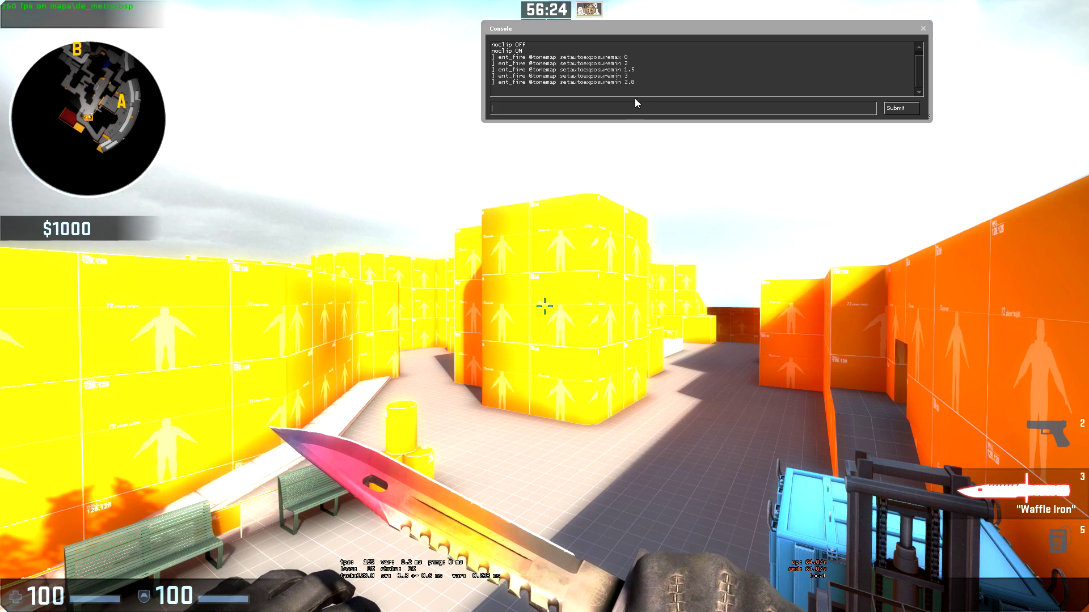
mouse_move(635, 82)
left_mouse_down()
mouse_move(597, 82)
mouse_move(635, 83)
left_mouse_up()
left_click(563, 85)
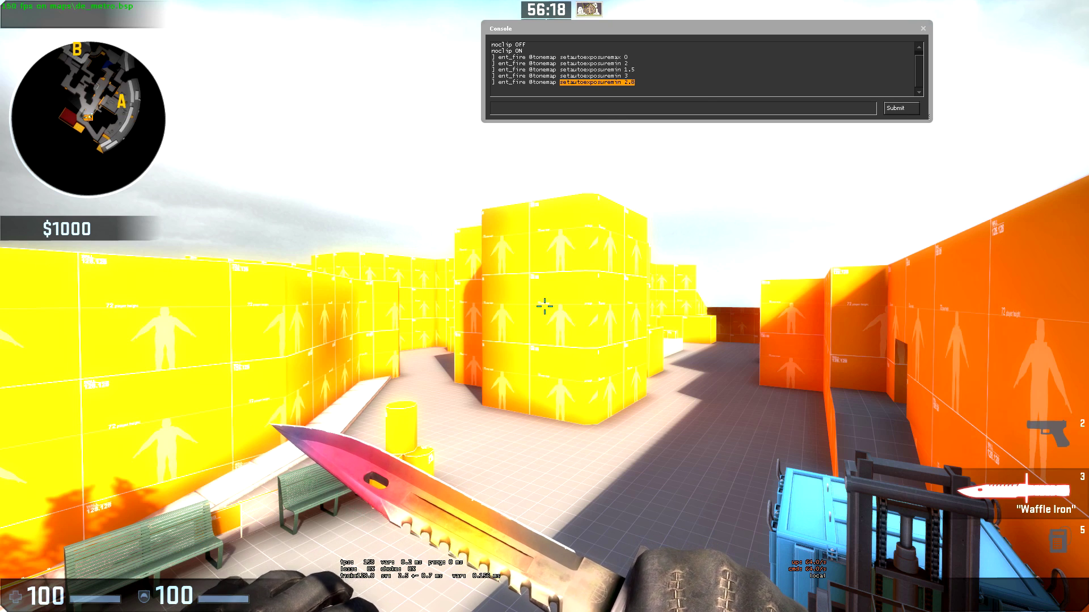
left_click(629, 109)
- Try a minimum auto exposure of 0 and a maximum of .5 from recalled commands
key("Up")
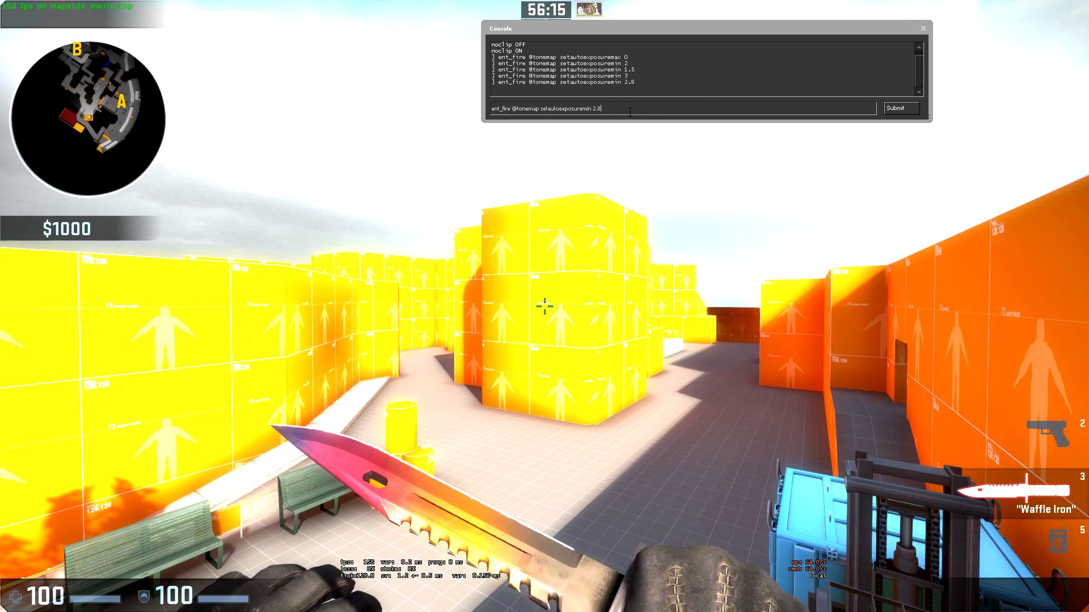
key("BackSpace")
key("BackSpace")
key("Return")
key("Up")
key("Up")
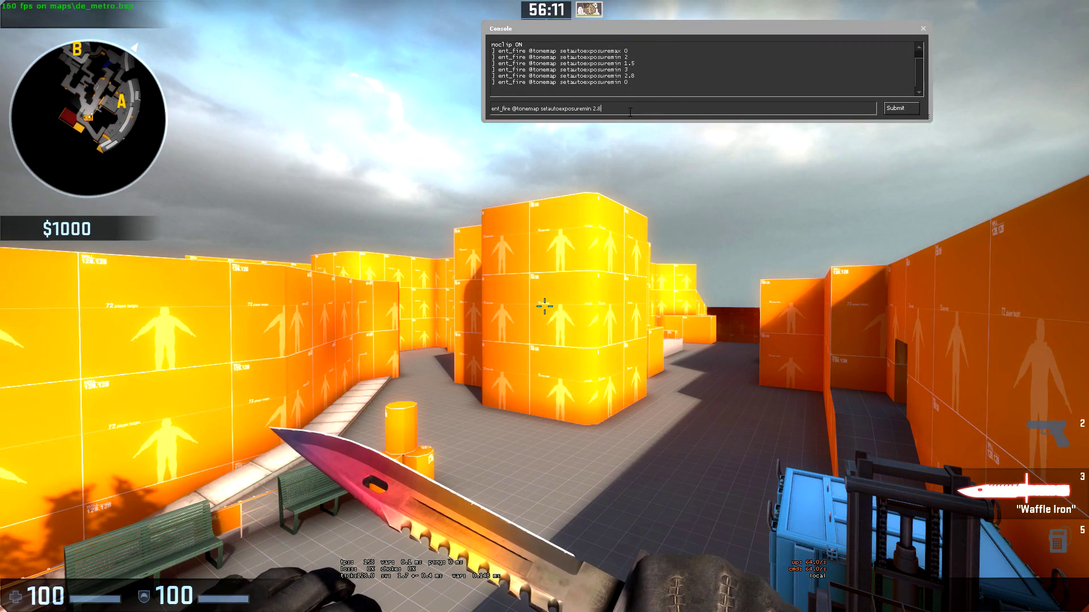
key("Up")
key("Up")
key("Up")
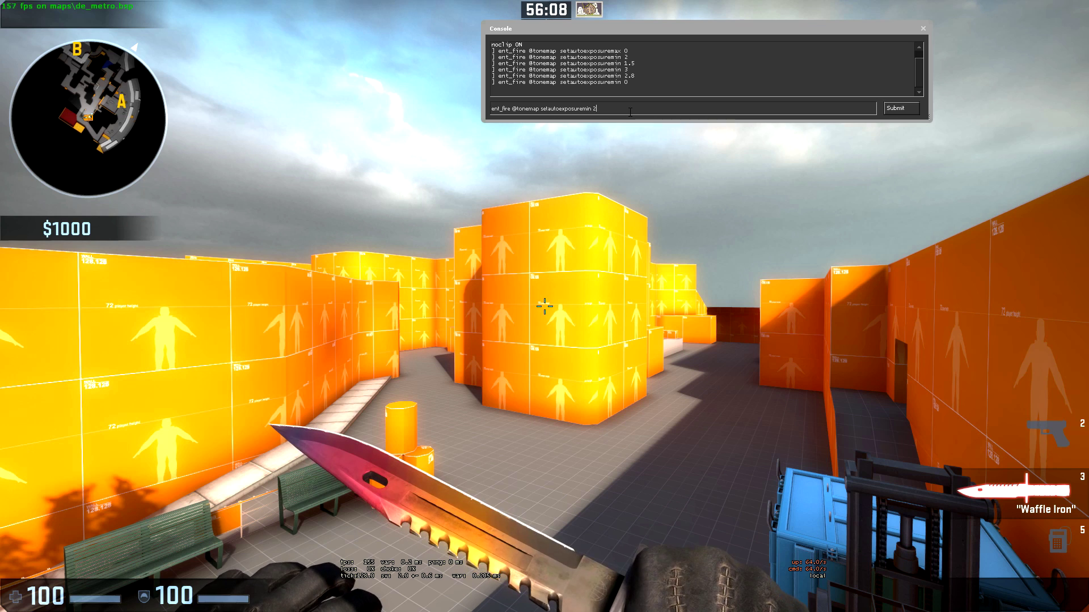
key("BackSpace")
type("4")
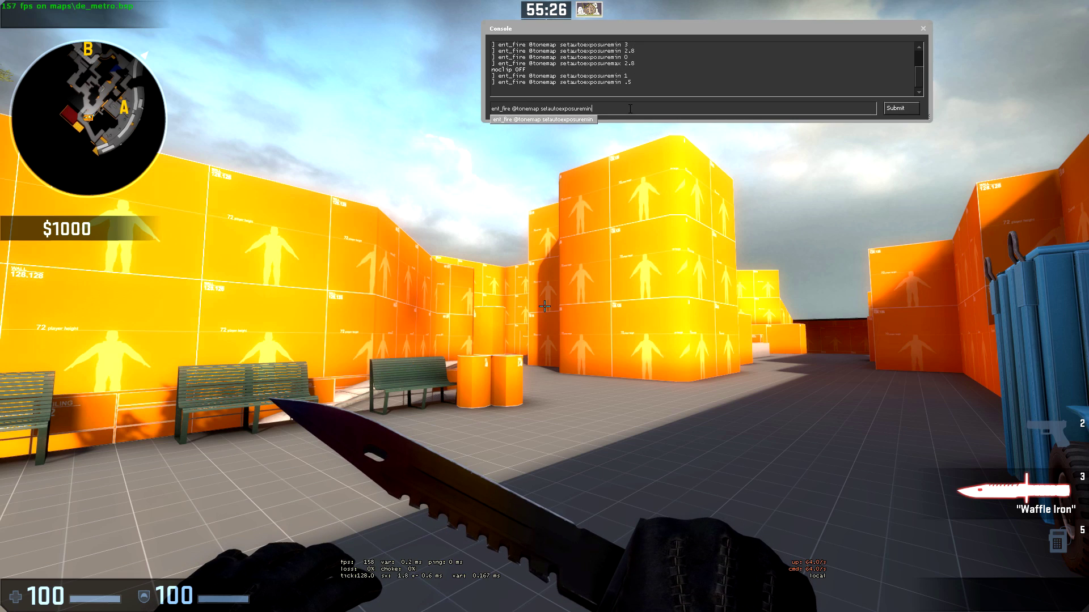
key("Return")
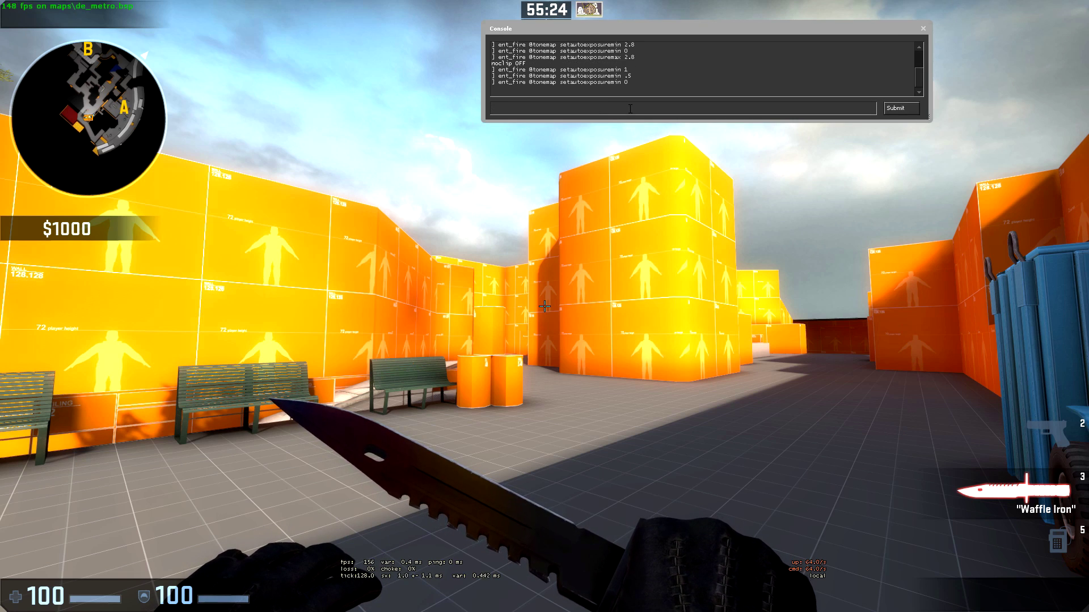
key("Up")
key("Up")
type(".5")
key("Return")
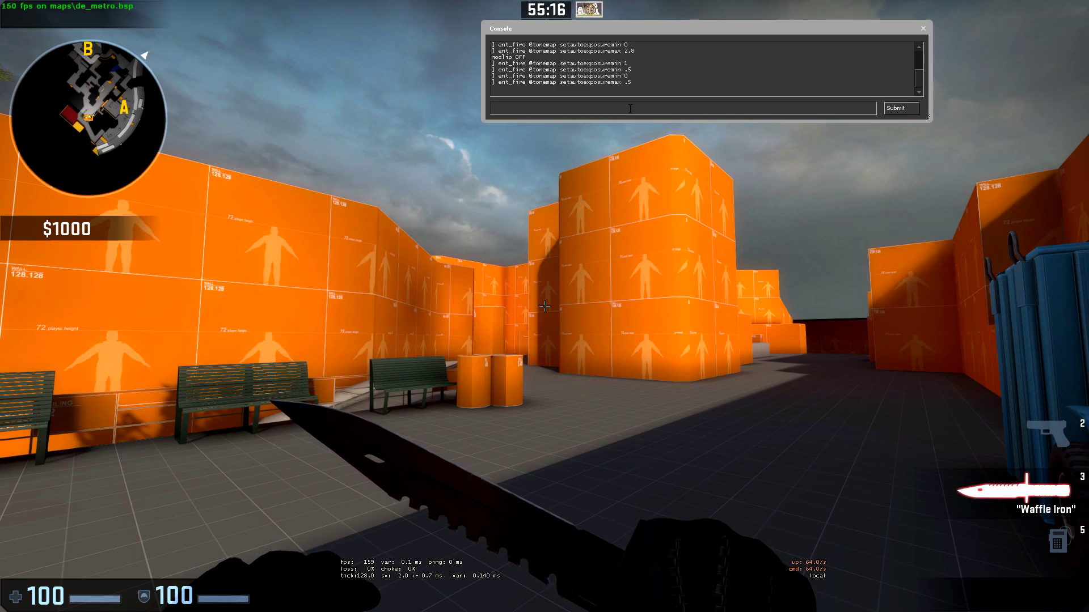
- Check the yard lighting, rerun the last command, and set maximum exposure to .35
key("grave")
key("w")
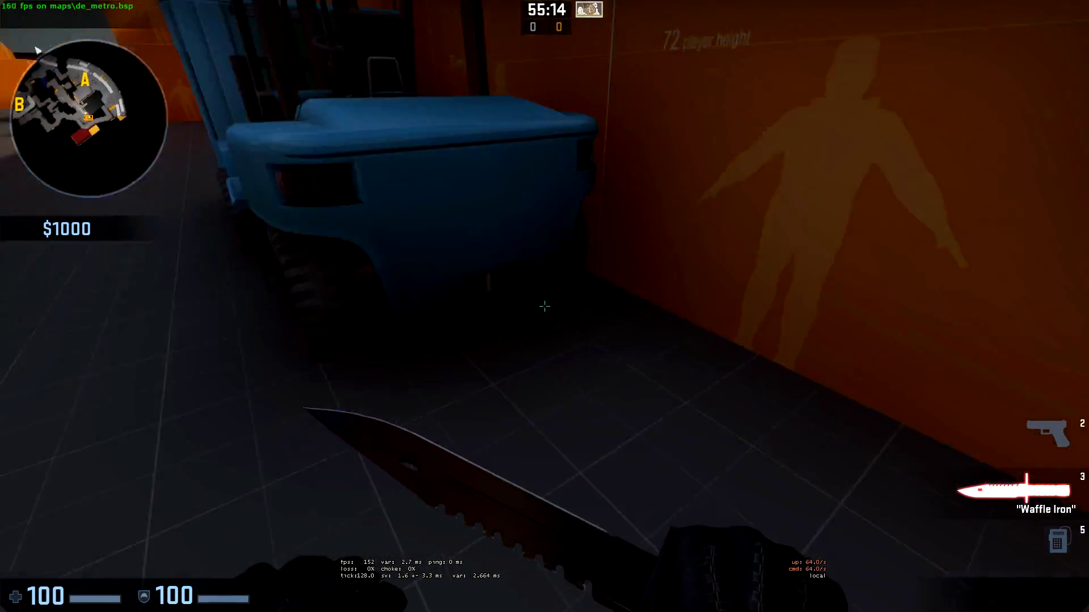
key("grave")
key("Up")
key("Return")
key("Up")
key("BackSpace")
type(".3")
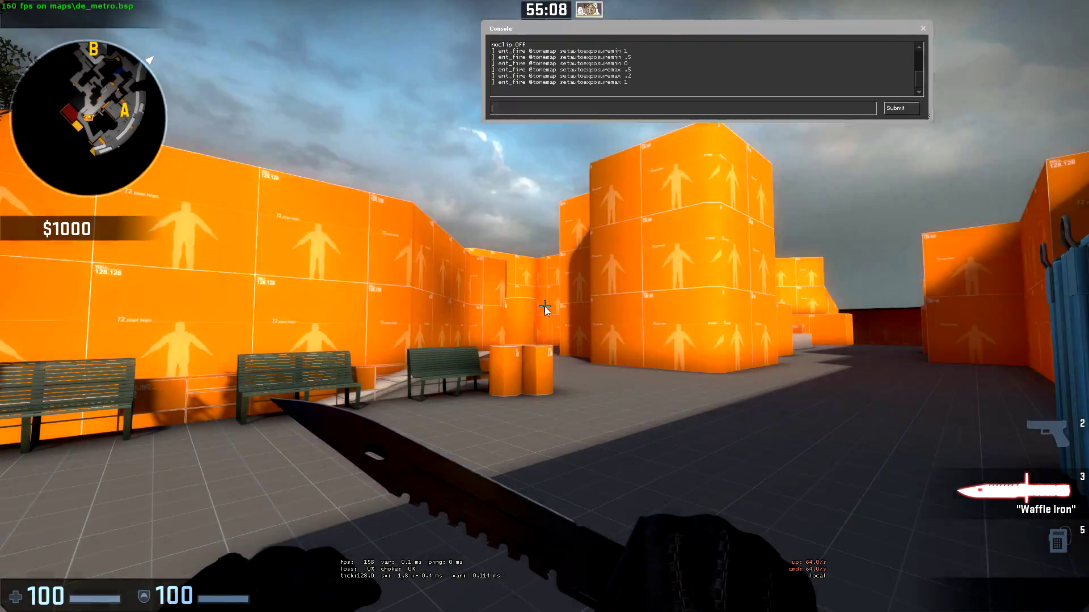
type("5")
key("Return")
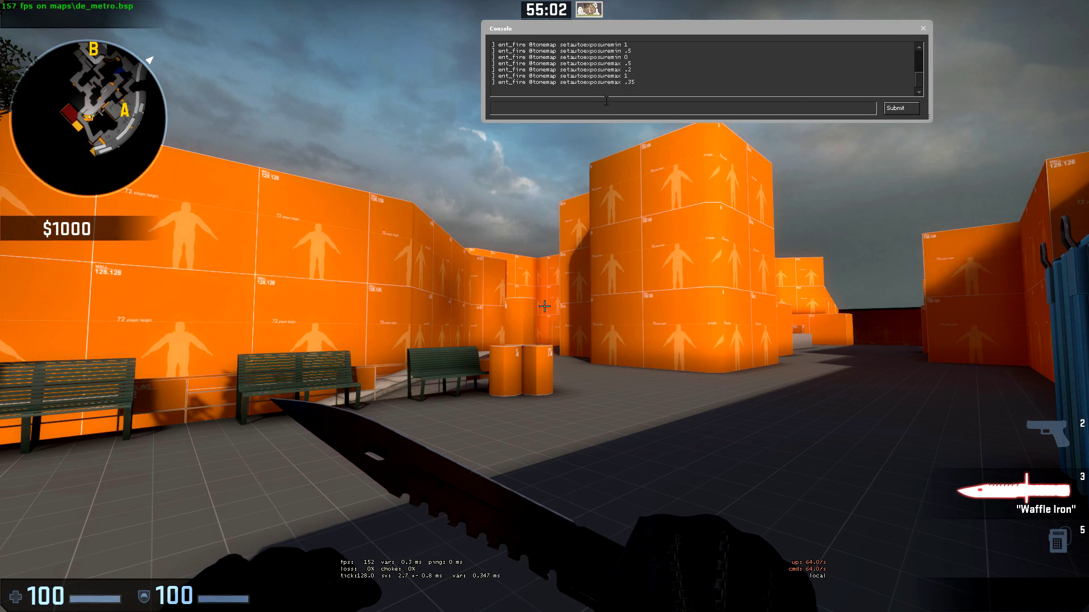
- Set the minimum auto exposure to .35 and the maximum to 2.8
left_click_drag(635, 82, 559, 82)
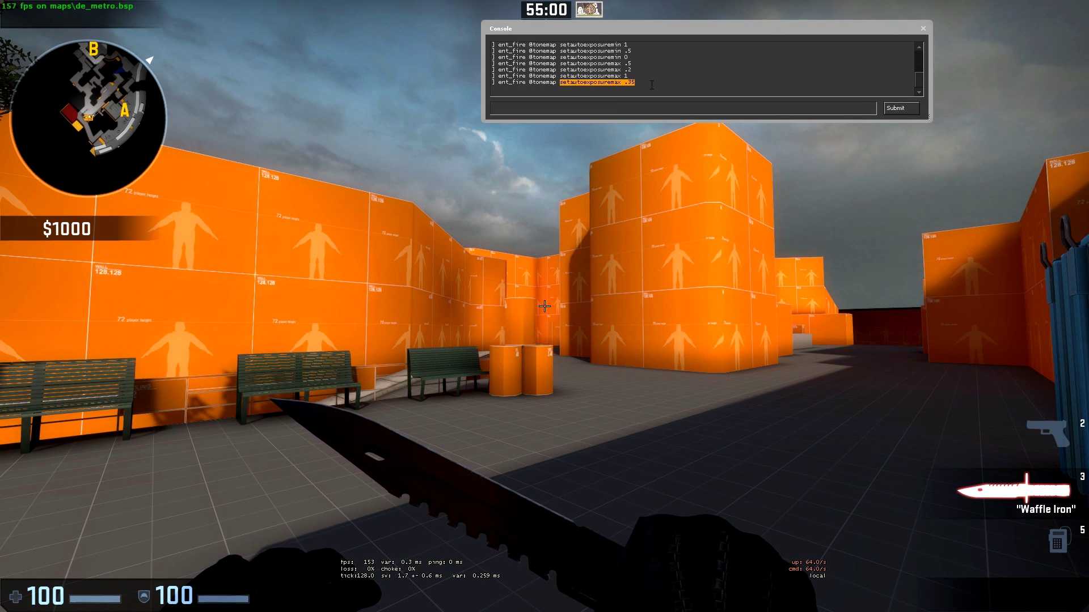
left_click(635, 108)
key("Up")
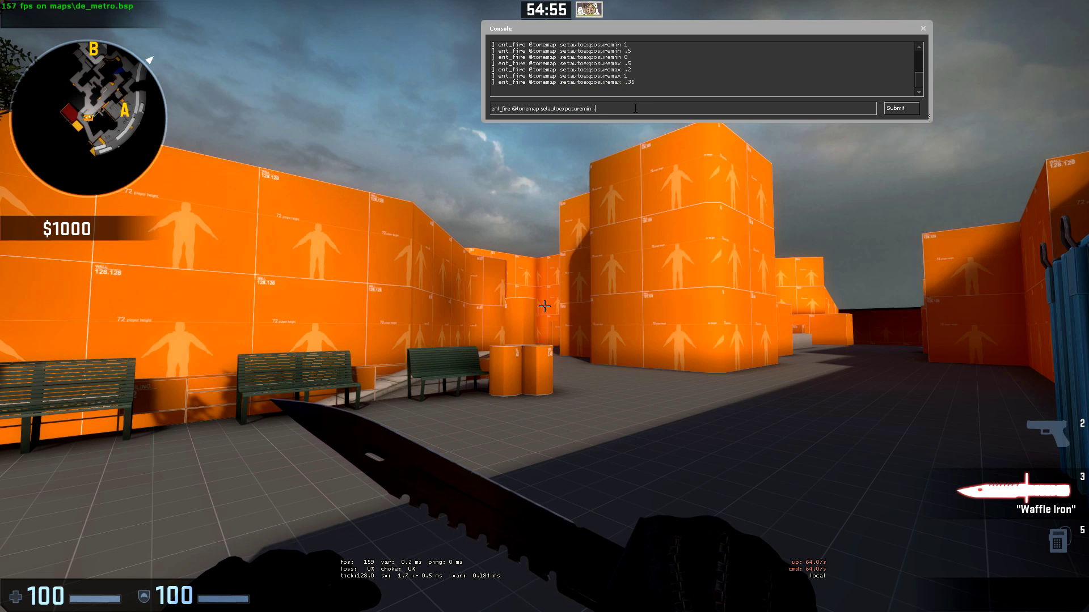
left_click_drag(635, 108, 544, 109)
key("Return")
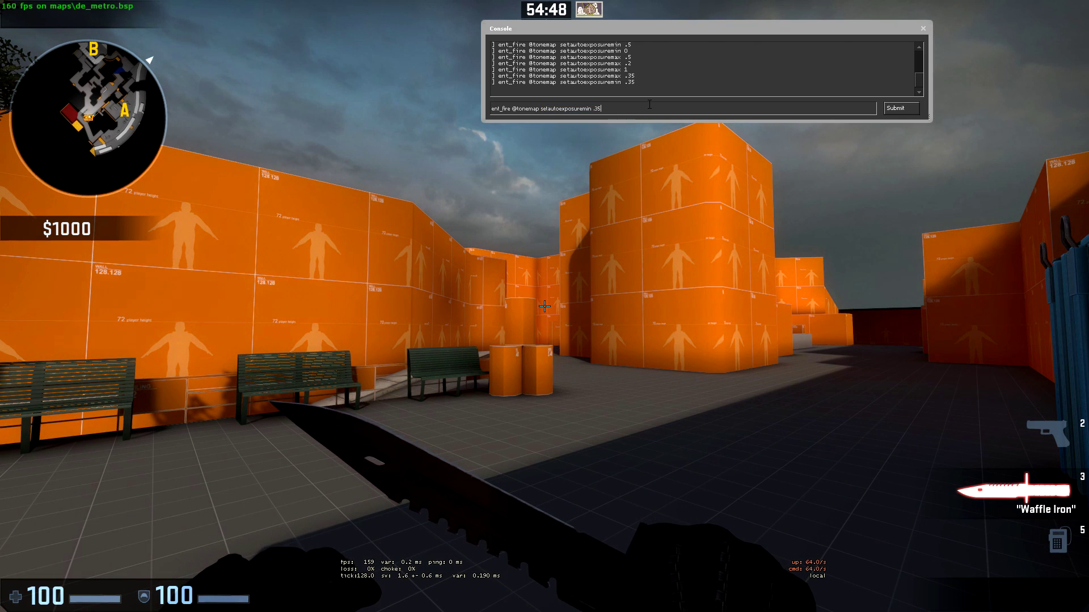
key("Up")
key("Up")
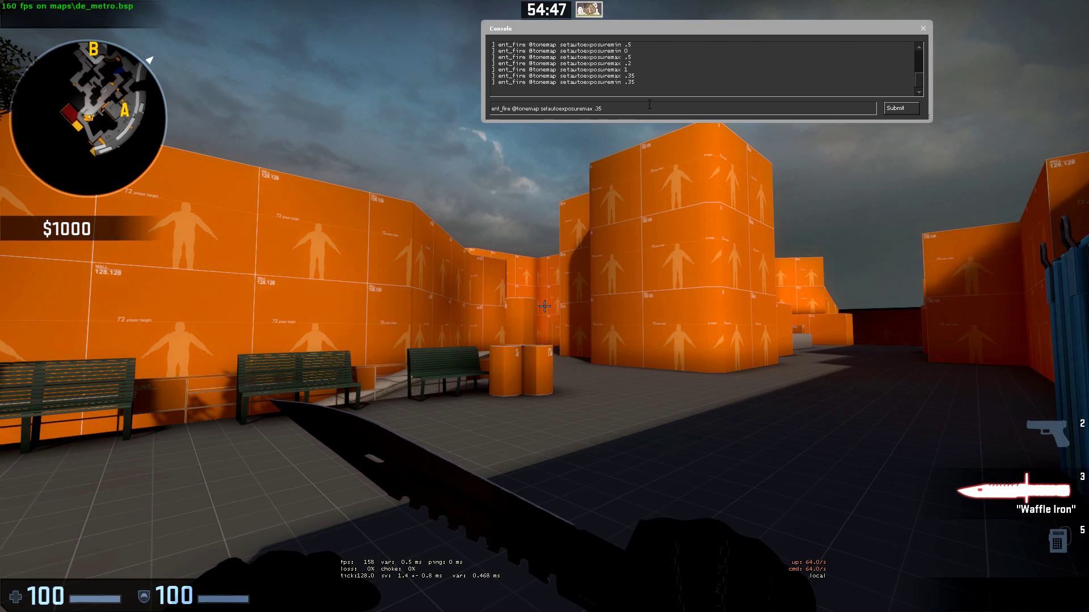
key("BackSpace")
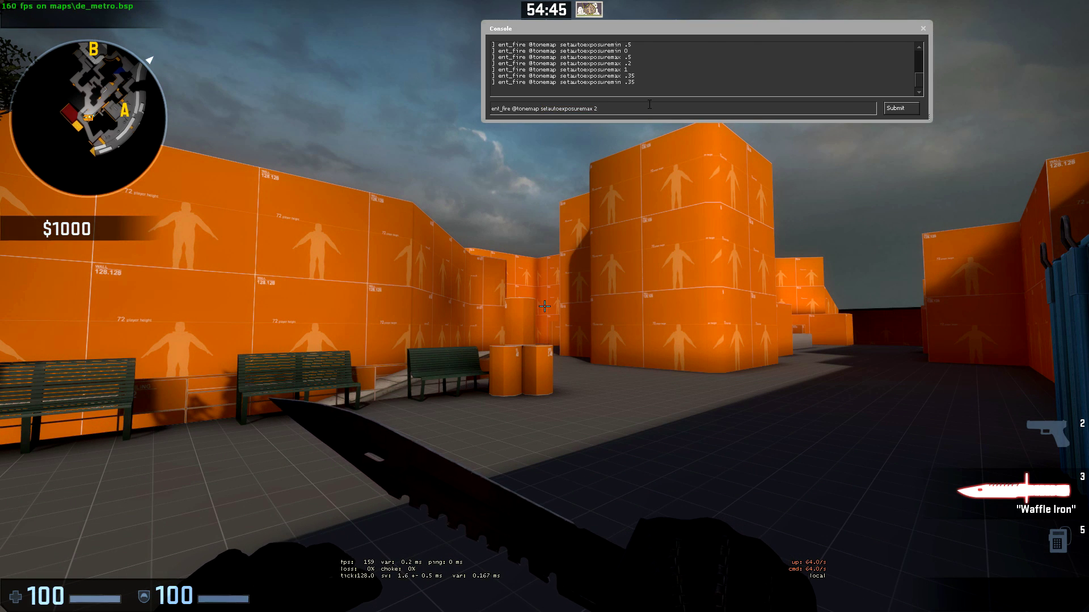
type("2.8")
key("Return")
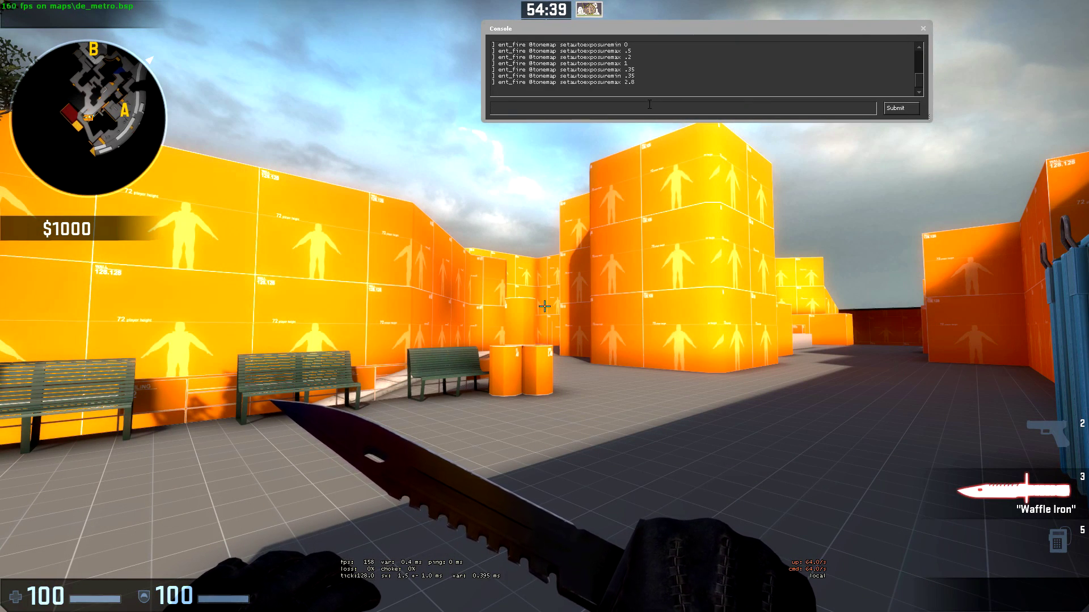
key("Up")
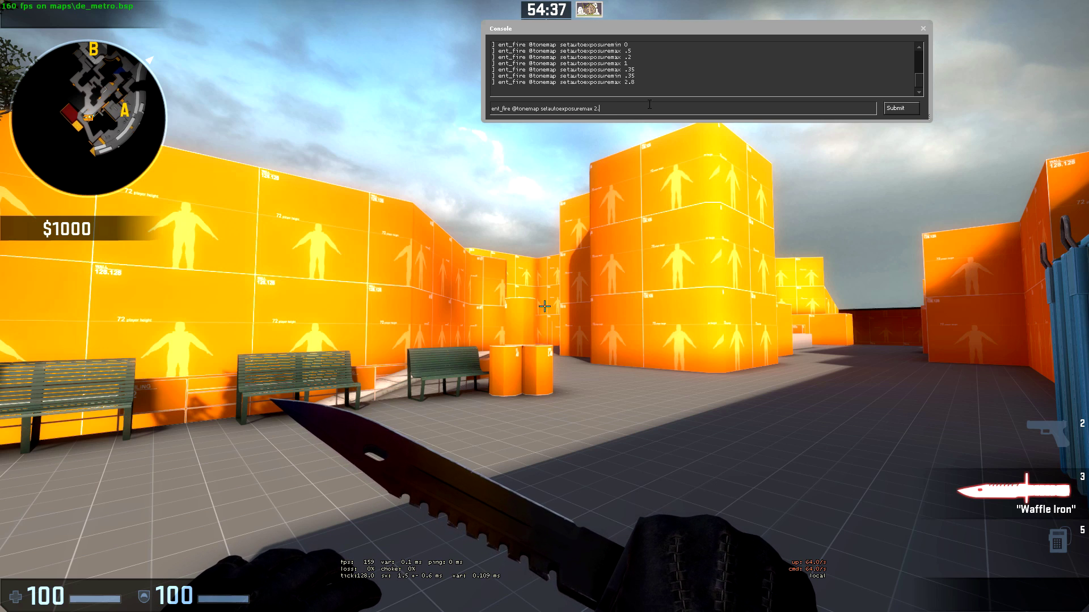
key("BackSpace")
key("BackSpace")
key("BackSpace")
key("BackSpace")
key("BackSpace")
key("BackSpace")
key("BackSpace")
key("BackSpace")
key("BackSpace")
key("BackSpace")
key("BackSpace")
key("BackSpace")
key("BackSpace")
key("BackSpace")
key("BackSpace")
key("BackSpace")
key("BackSpace")
key("BackSpace")
key("BackSpace")
type("bl")
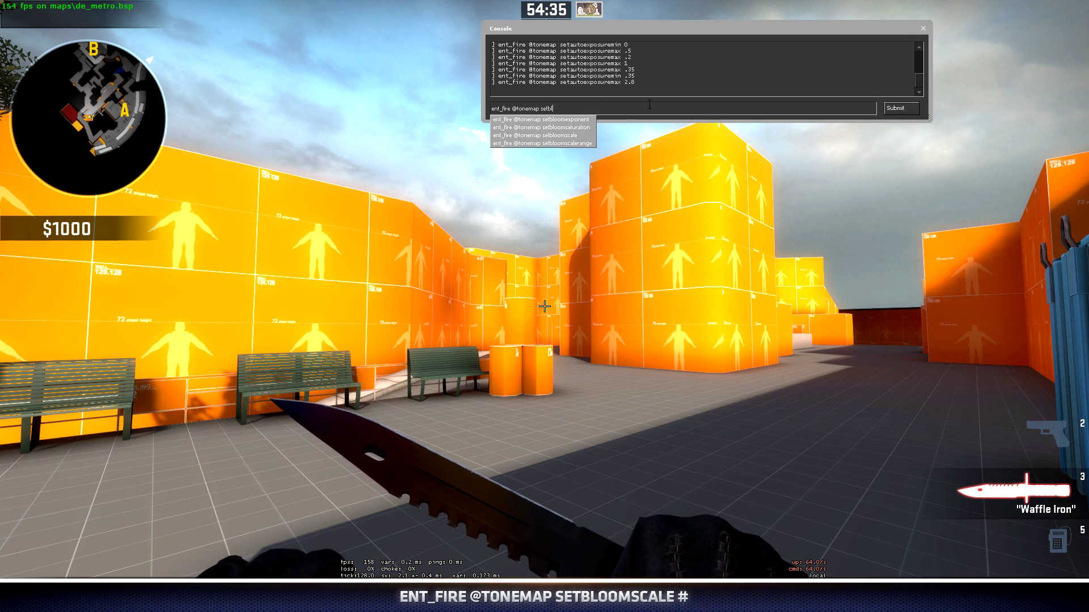
type("oomscale")
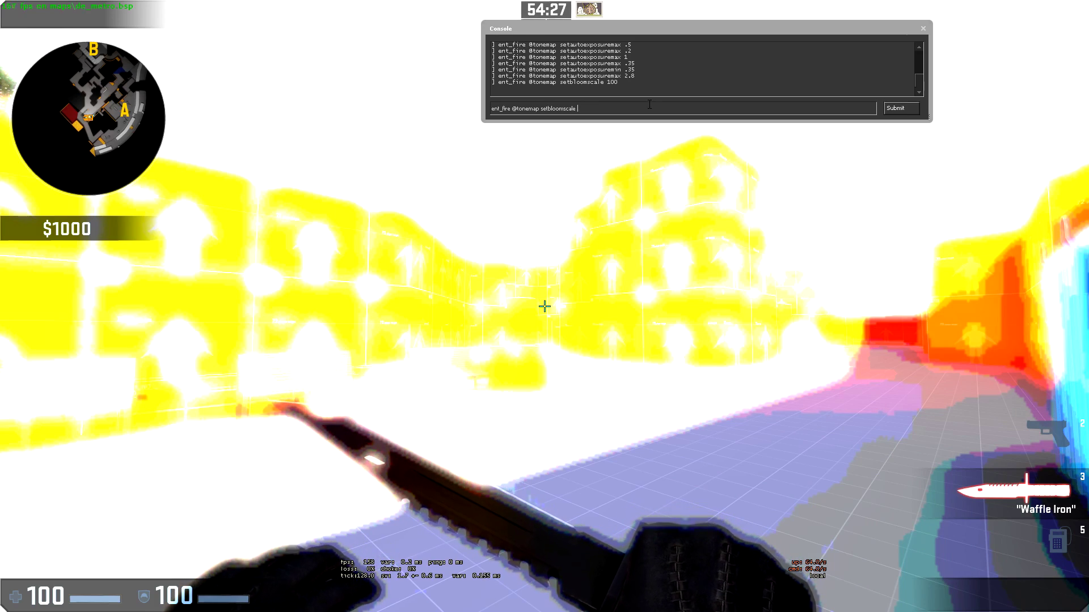
type("1")
key("Return")
key("Up")
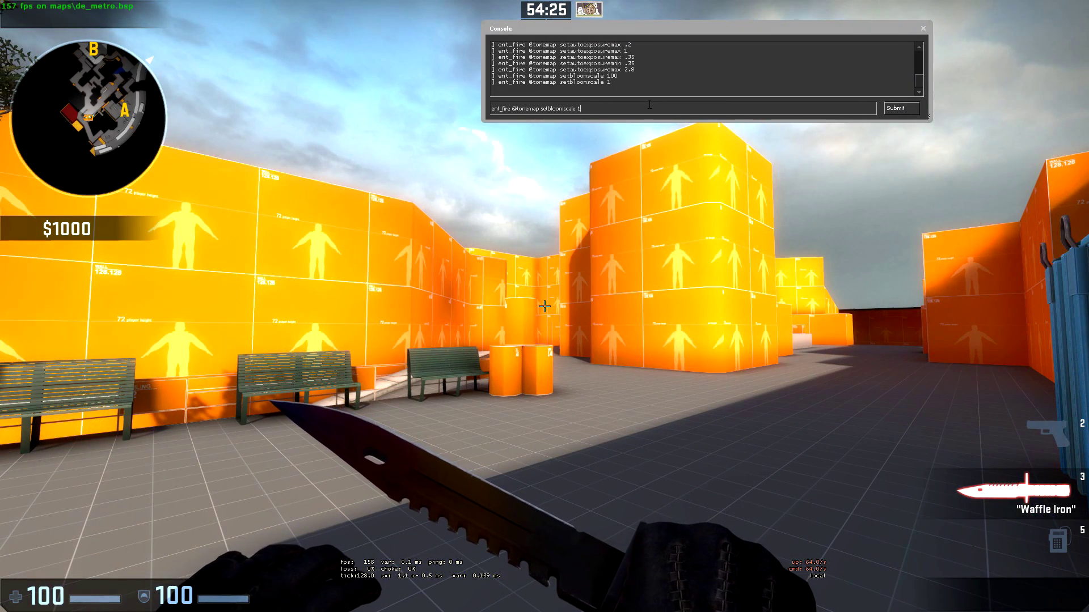
type(".3")
key("Return")
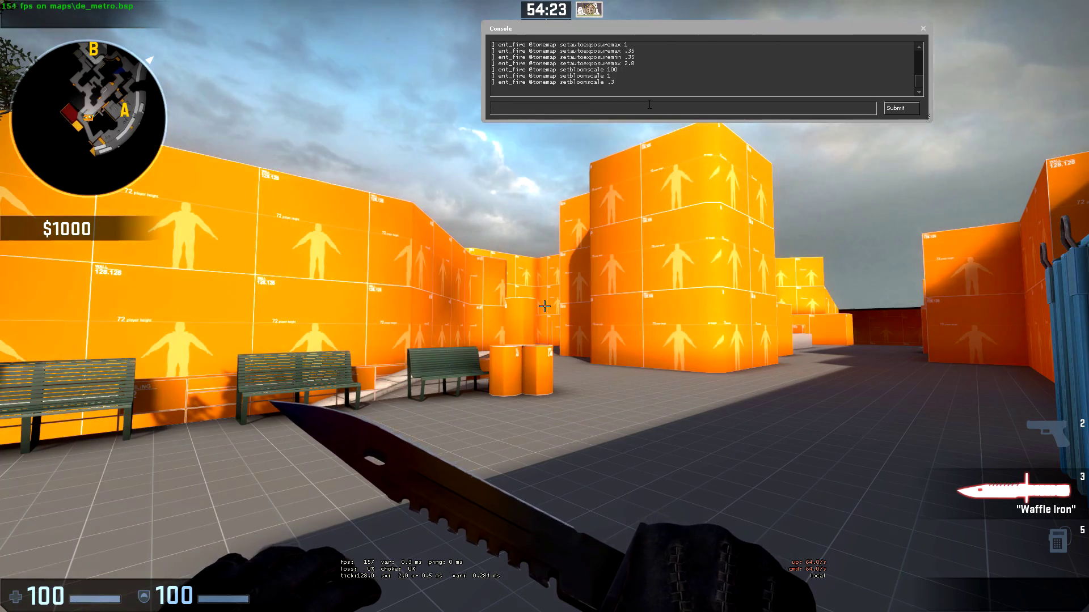
key("Return")
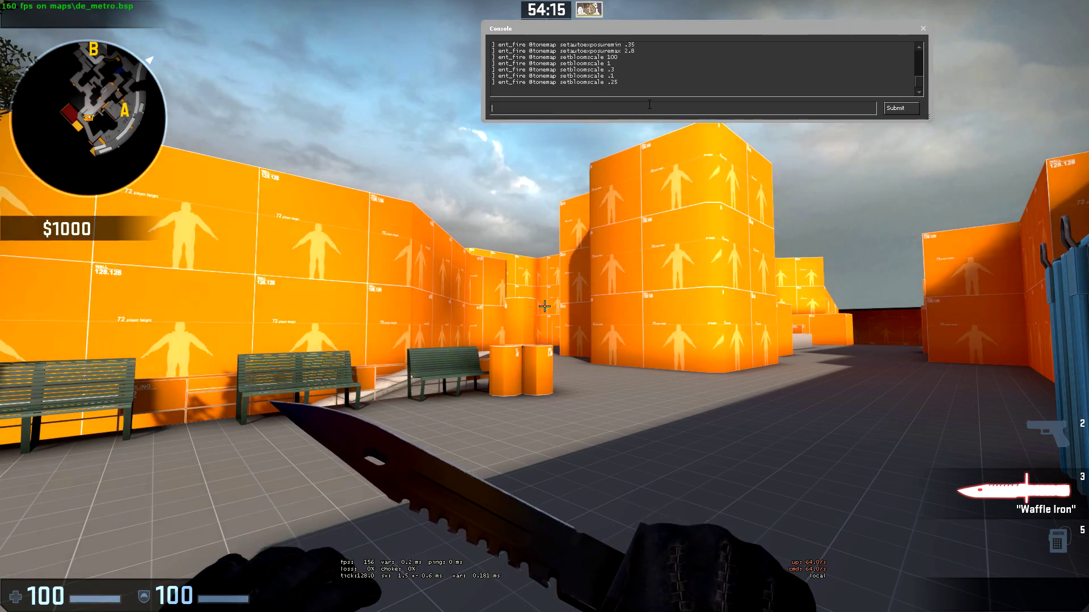
key("grave")
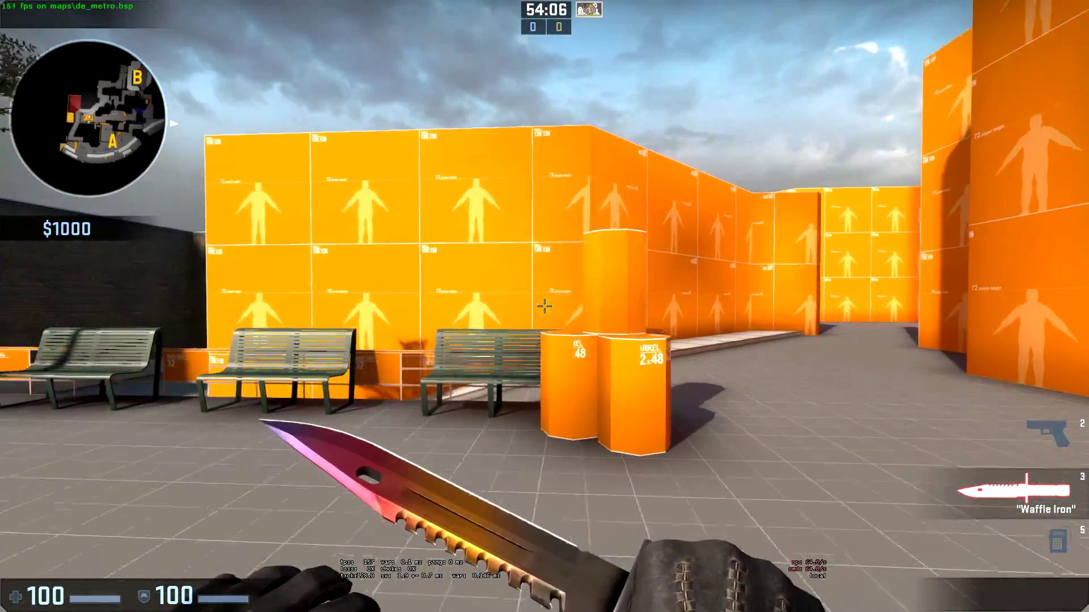
- Walk into the dark window tunnel to check its lighting
key("w")
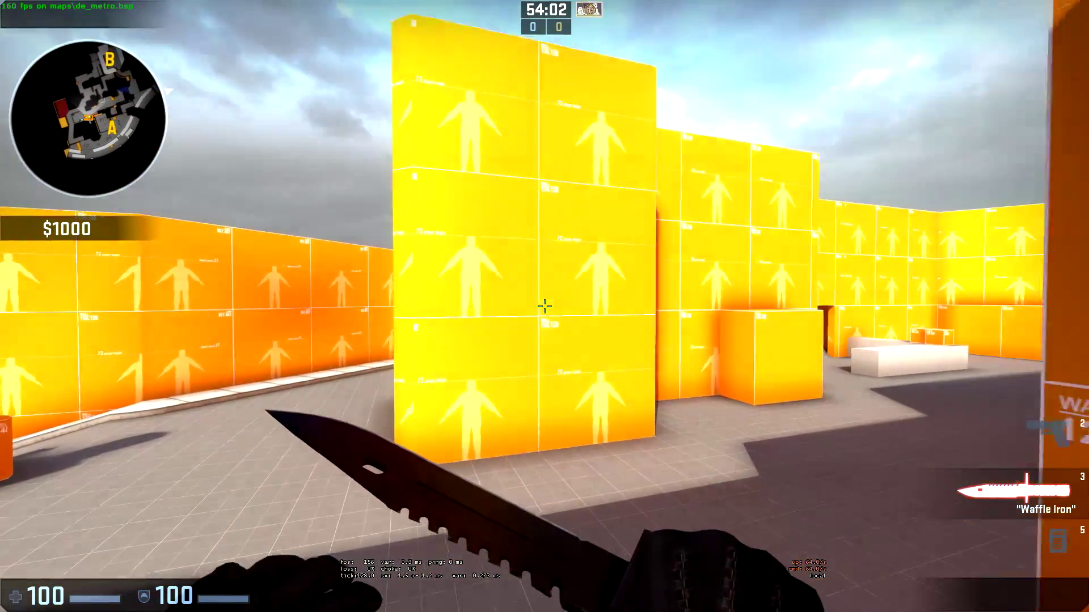
key("s")
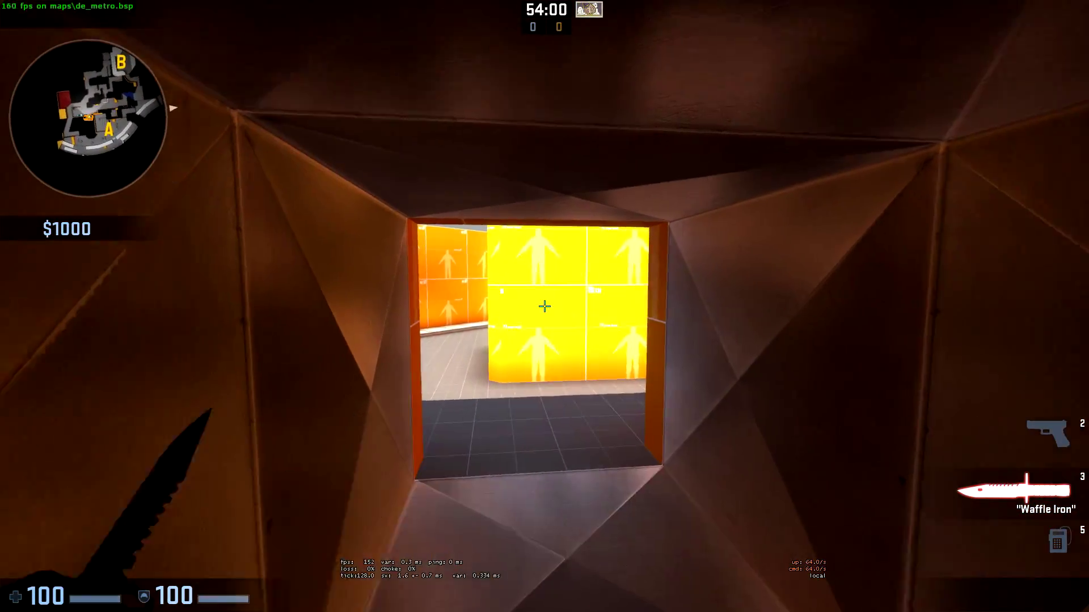
key("f")
key("w")
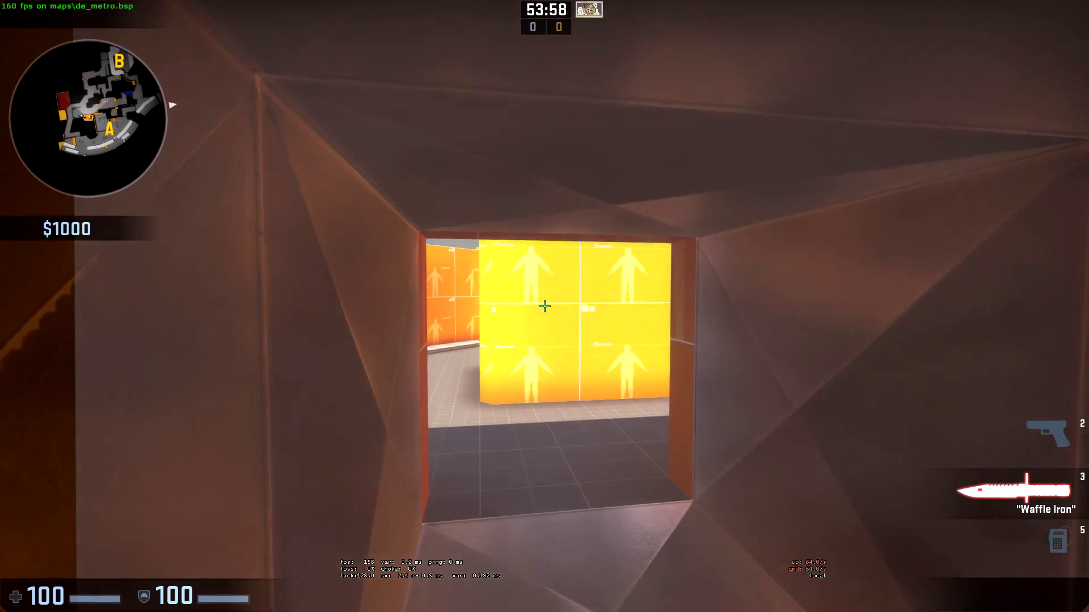
key("grave")
key("Up")
key("Up")
key("Up")
key("Up")
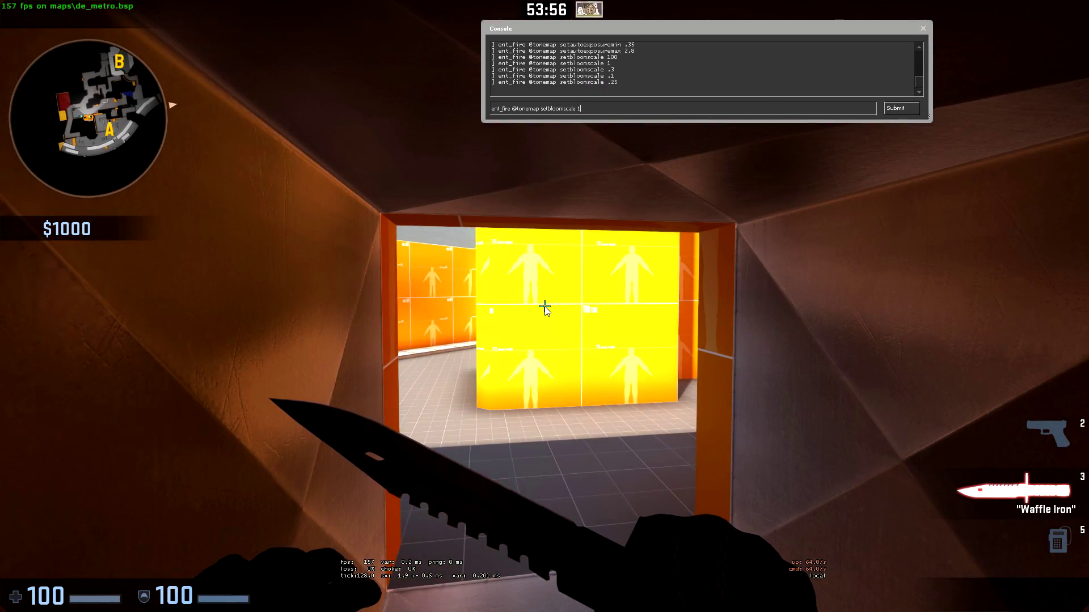
key("BackSpace")
key("BackSpace")
key("BackSpace")
type(".35")
key("BackSpace")
type(".35")
type("2.25")
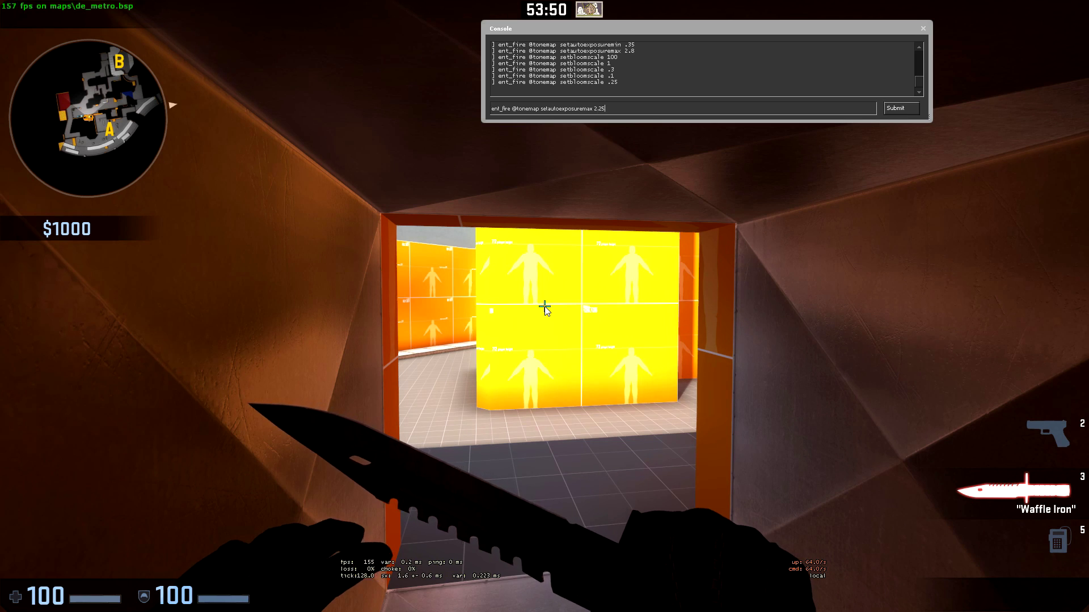
key("Return")
- Lower the maximum auto exposure to 2 and select the logged command
key("Up")
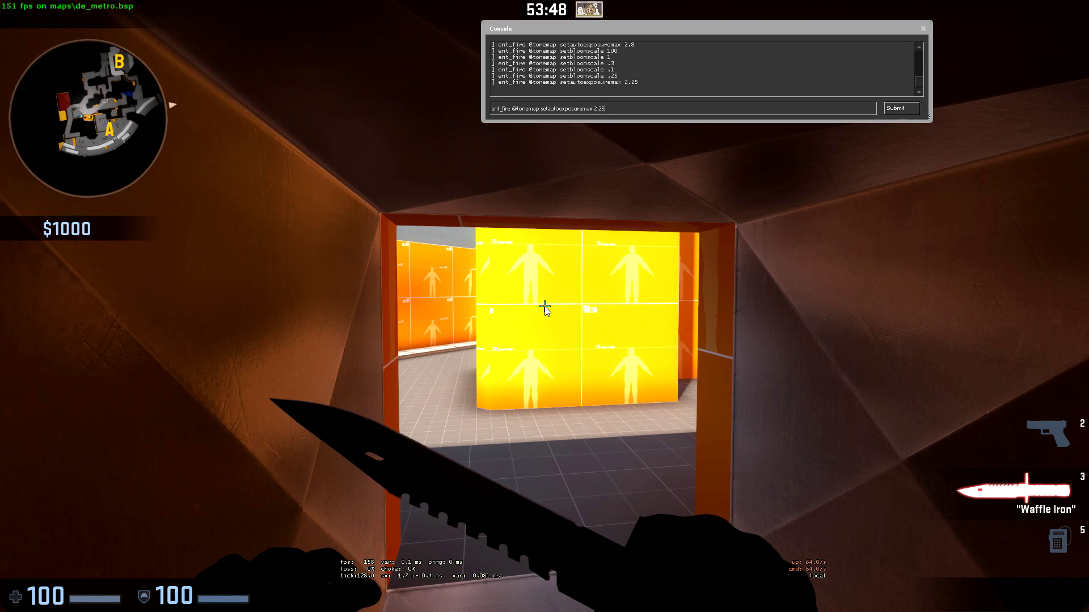
type("25")
key("Return")
key("Up")
key("Return")
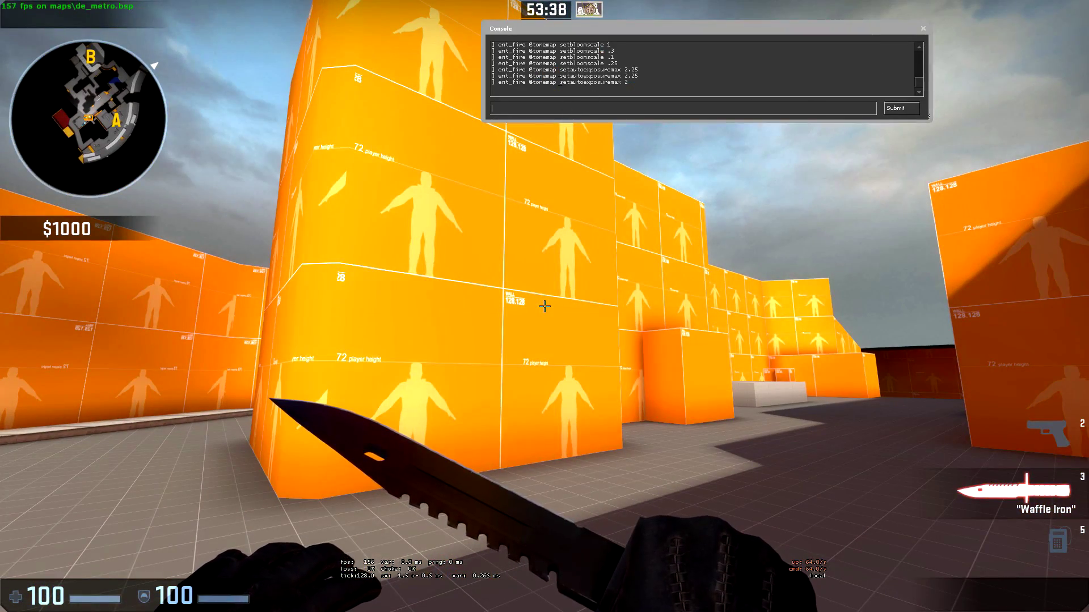
left_click_drag(601, 82, 627, 82)
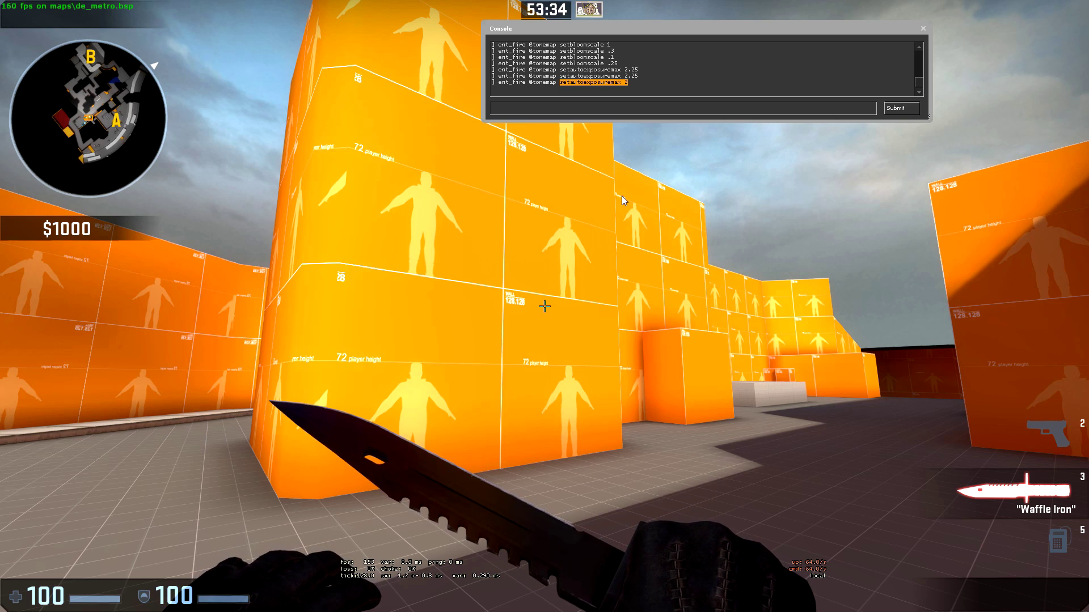
left_click(548, 107)
type("ent_fire @tonemap setautoexposuremax 2")
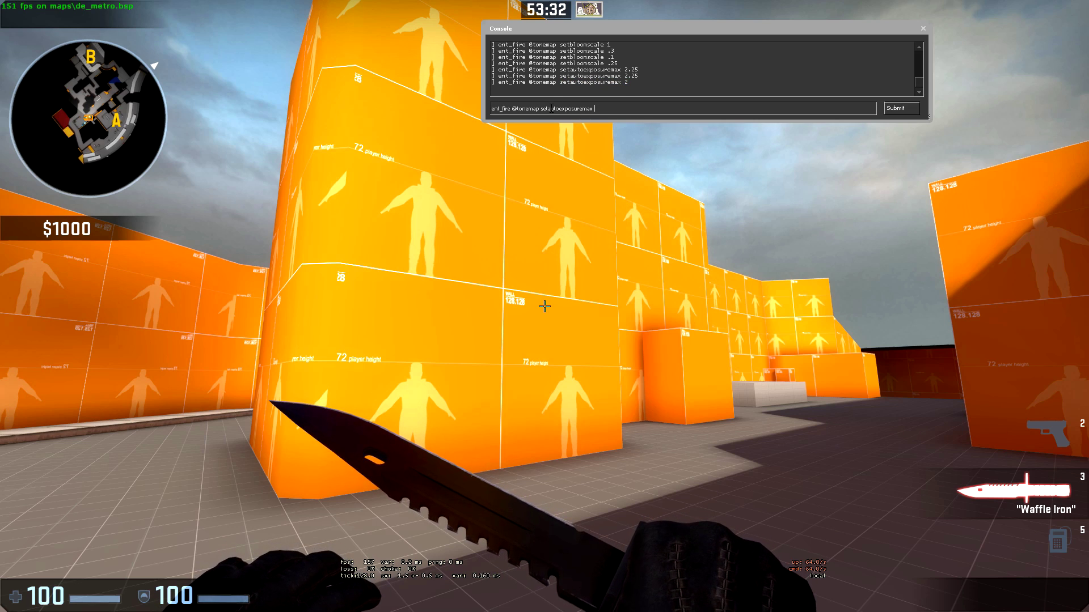
key("BackSpace")
key("BackSpace")
key("BackSpace")
key("BackSpace")
key("BackSpace")
key("BackSpace")
key("BackSpace")
key("BackSpace")
key("BackSpace")
key("BackSpace")
key("BackSpace")
key("BackSpace")
key("BackSpace")
key("BackSpace")
key("BackSpace")
key("BackSpace")
key("BackSpace")
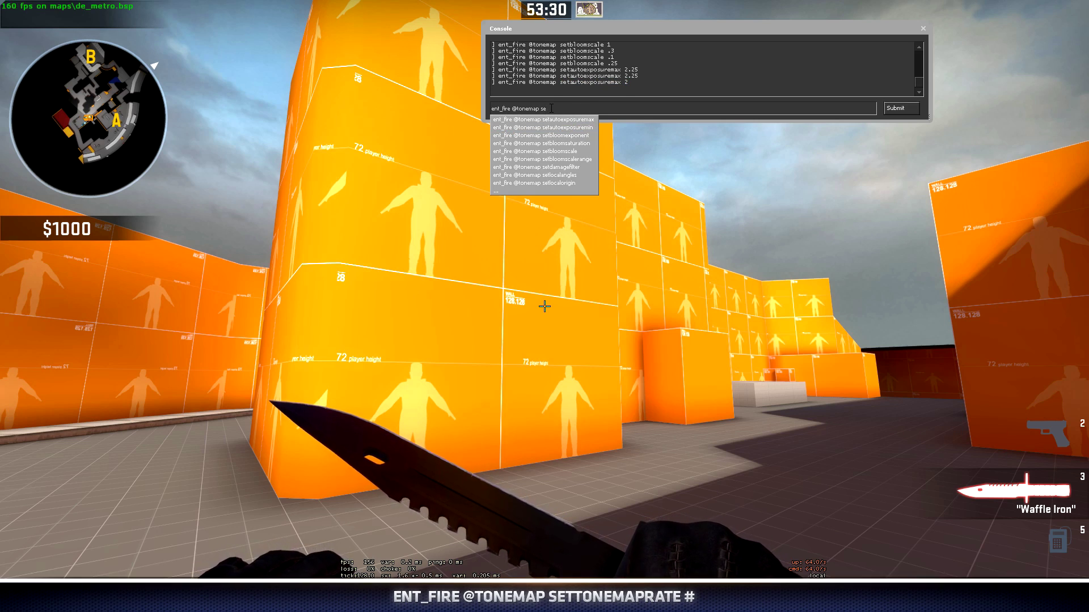
type("ttonemaprate")
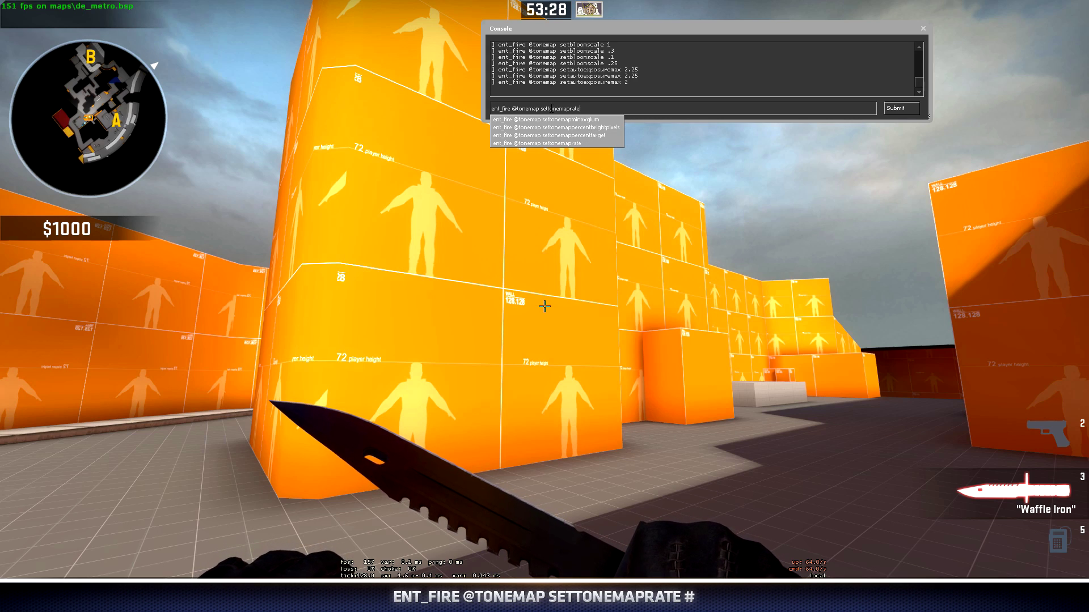
type(" 1")
key("Return")
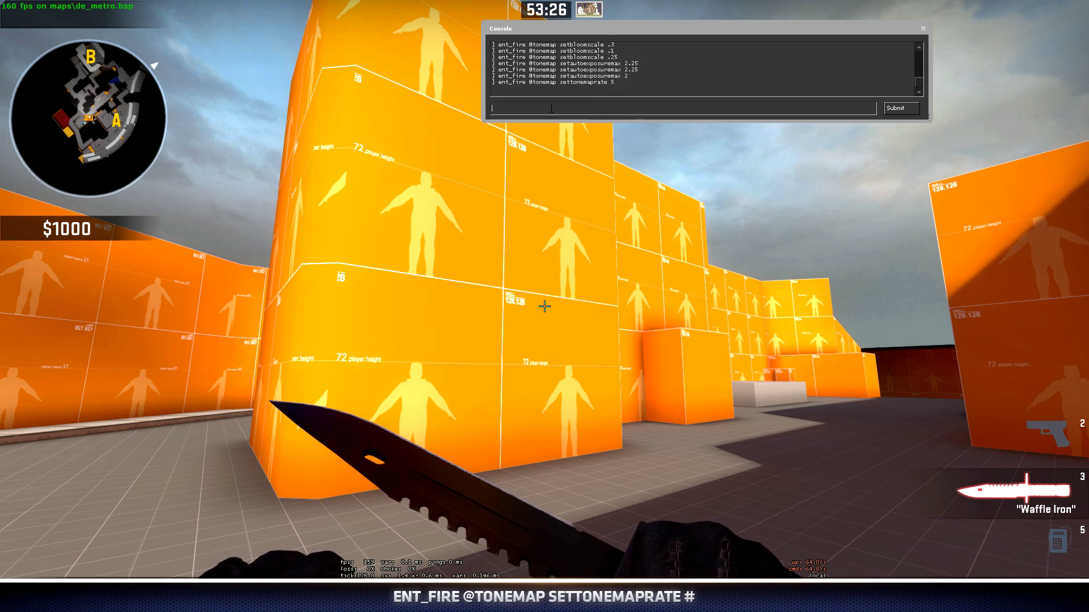
key("grave")
key("w")
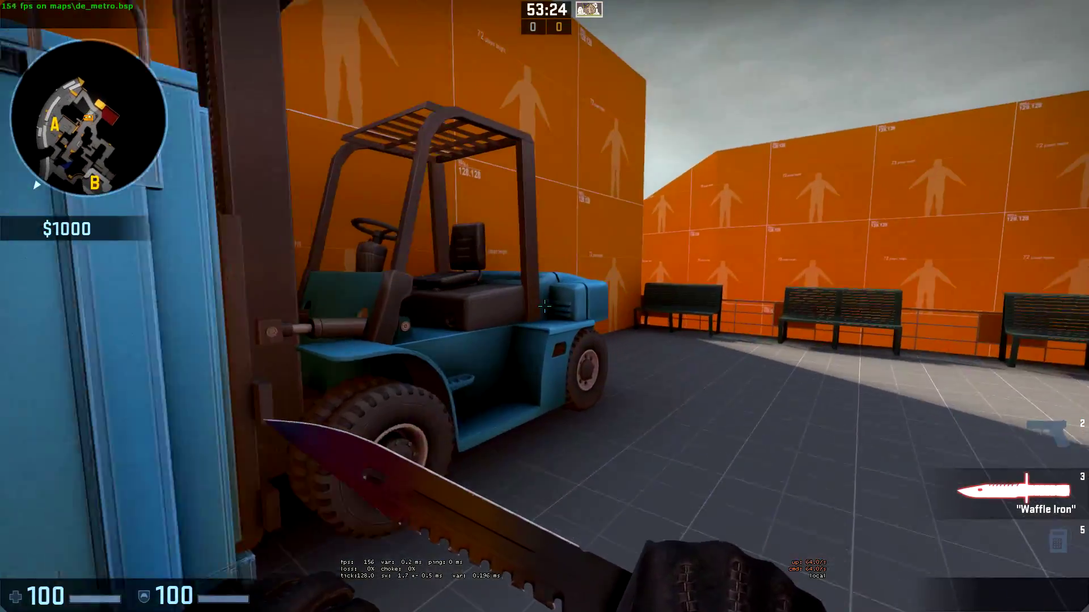
key("w")
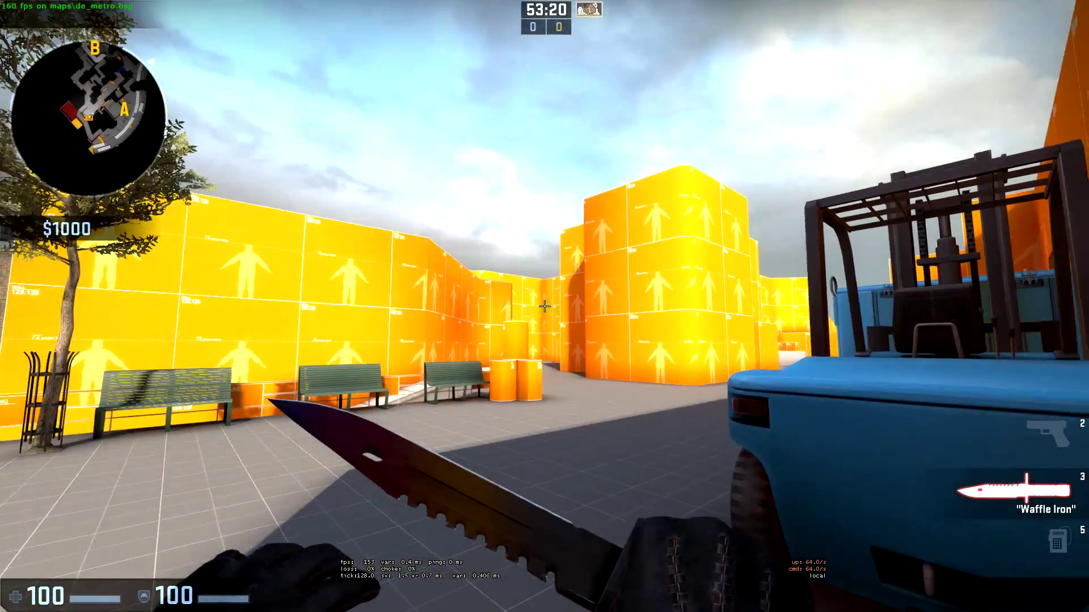
- Change the tonemap rate to .2 and view the wall
key("grave")
key("Up")
key("BackSpace")
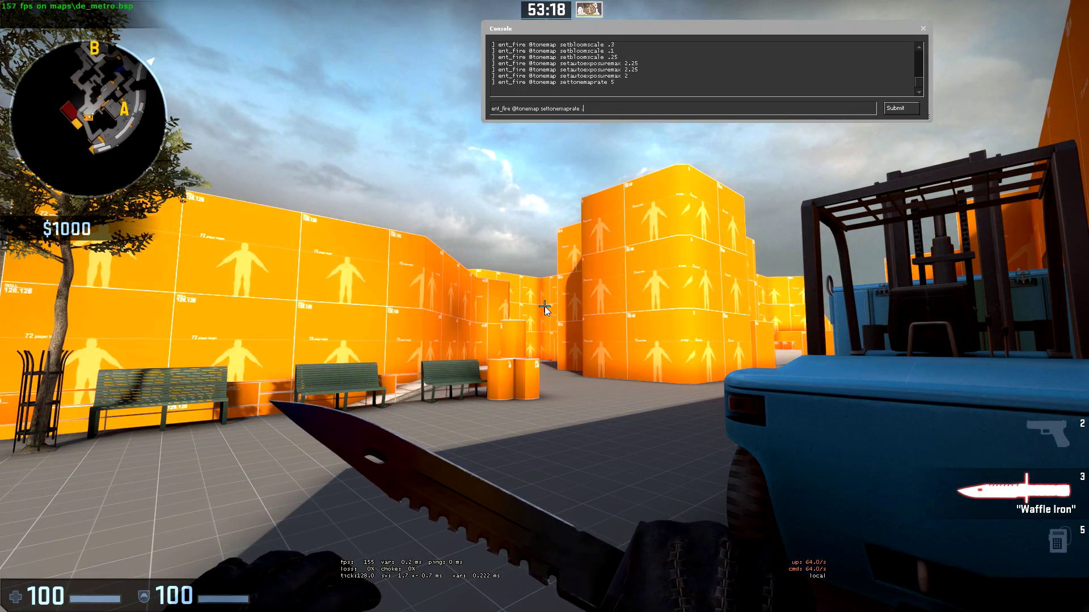
key("Return")
key("grave")
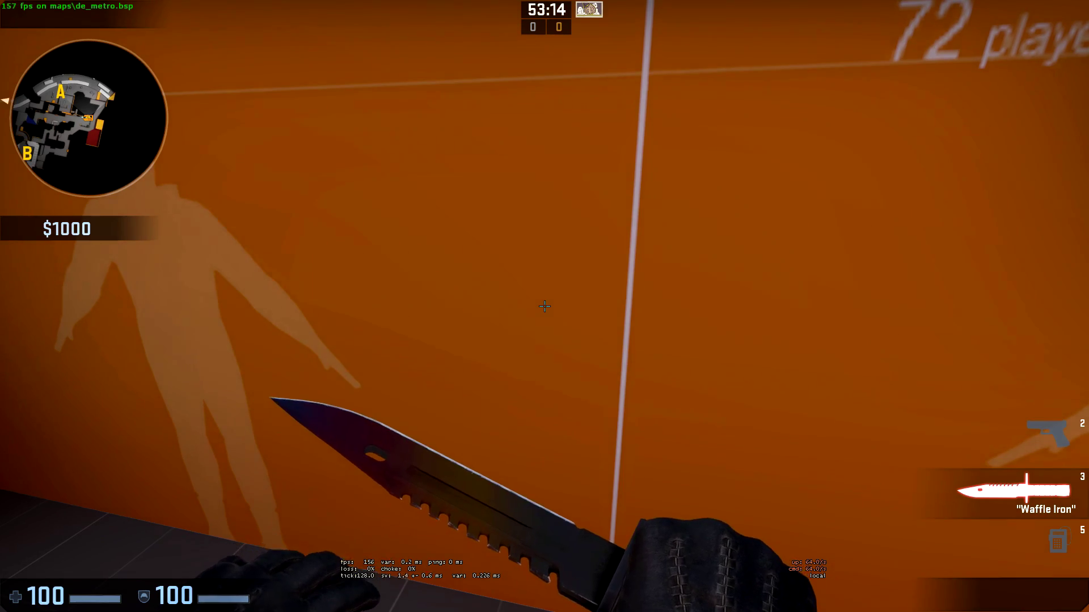
- Set the tonemap rate to .35
key("grave")
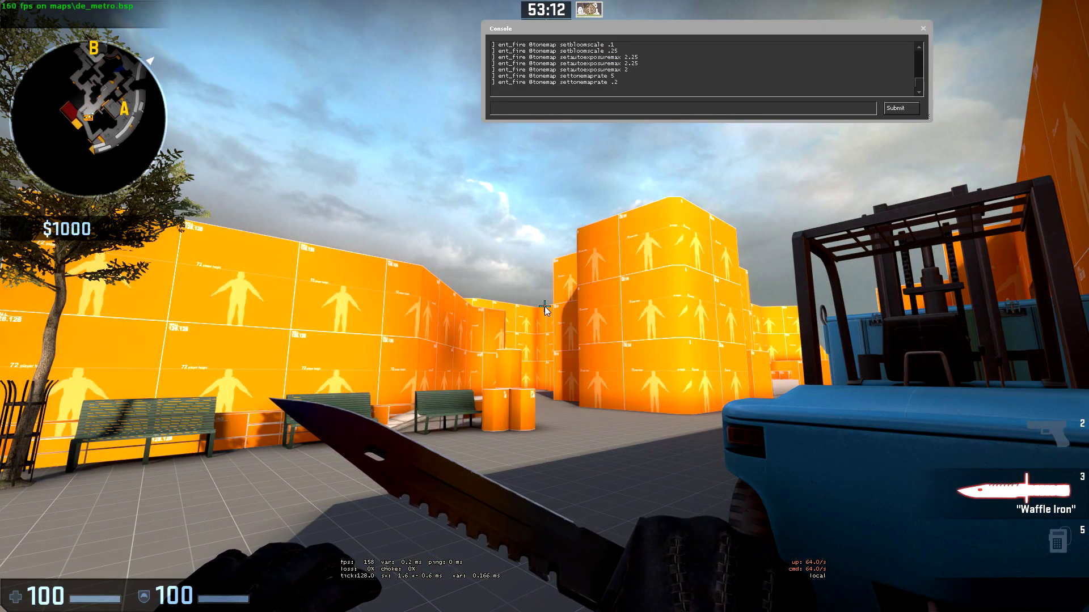
key("Up")
key("BackSpace")
type("35")
key("Return")
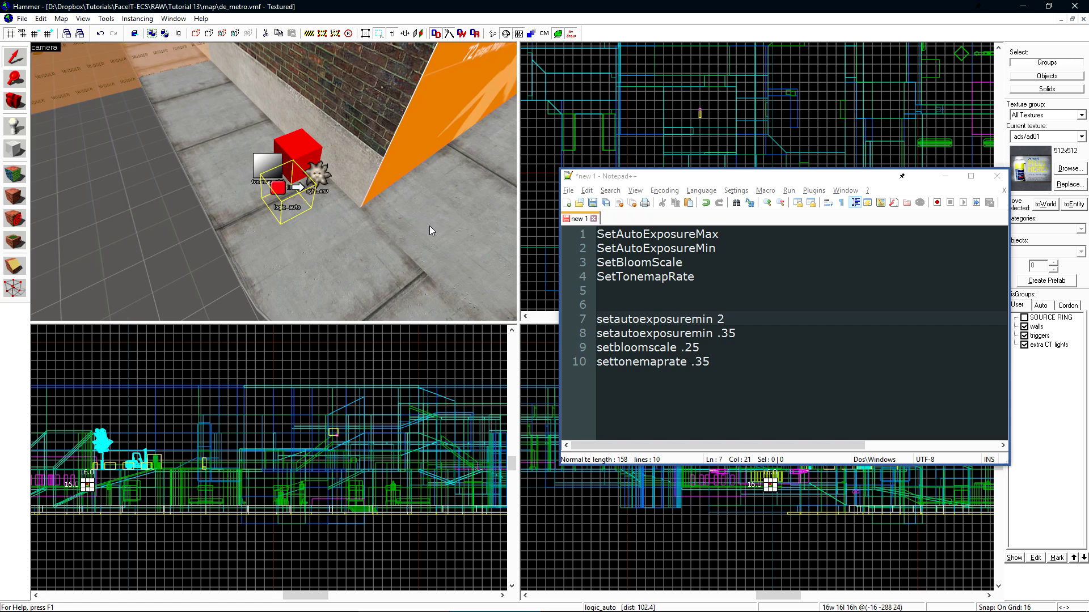
double_click(273, 190)
left_click(296, 275)
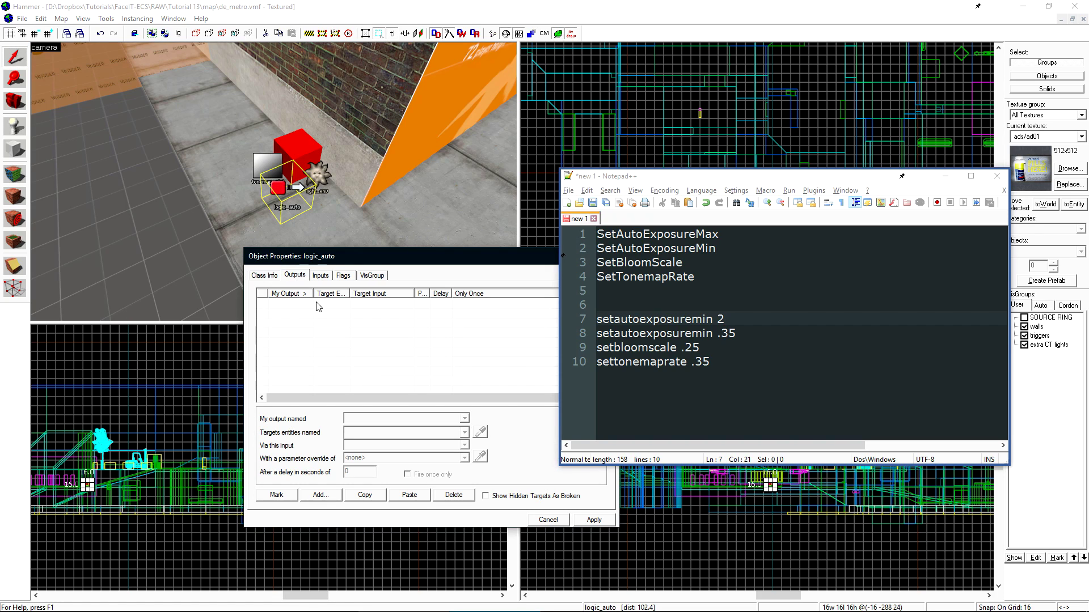
left_click(319, 495)
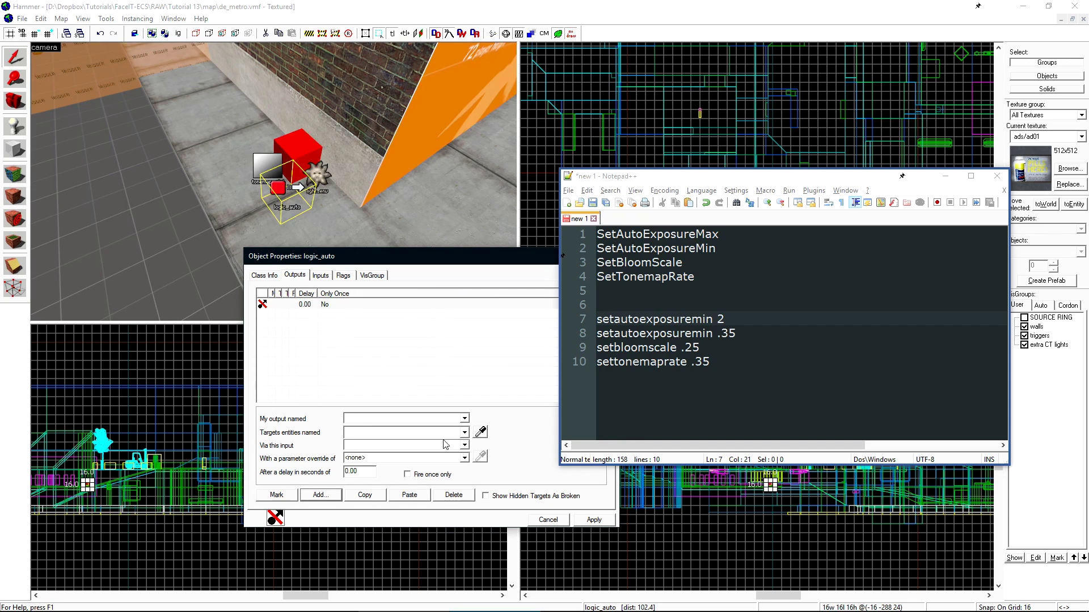
left_click(464, 419)
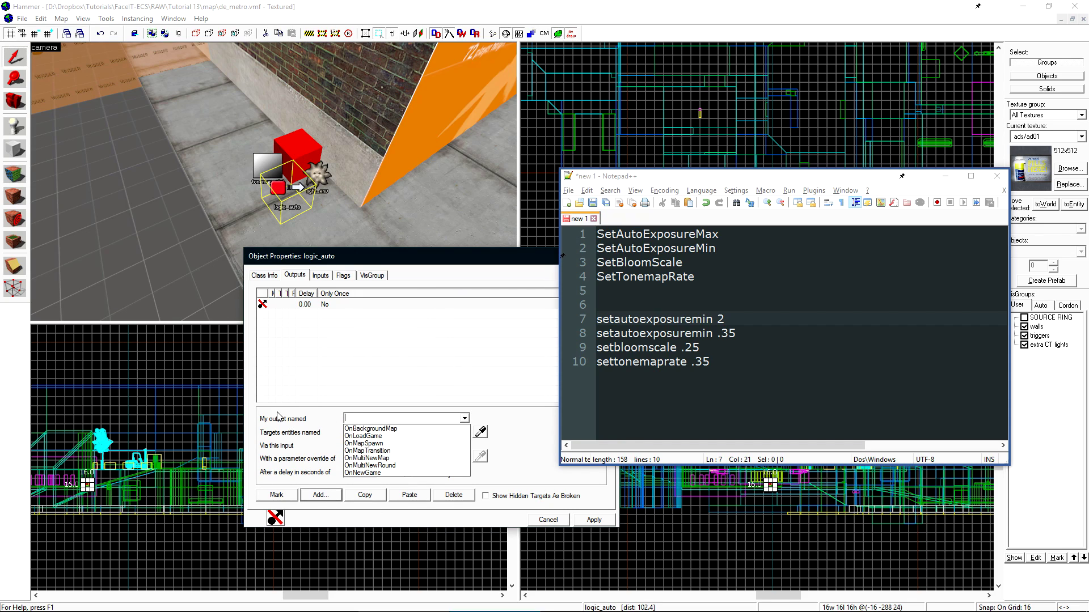
left_click(390, 445)
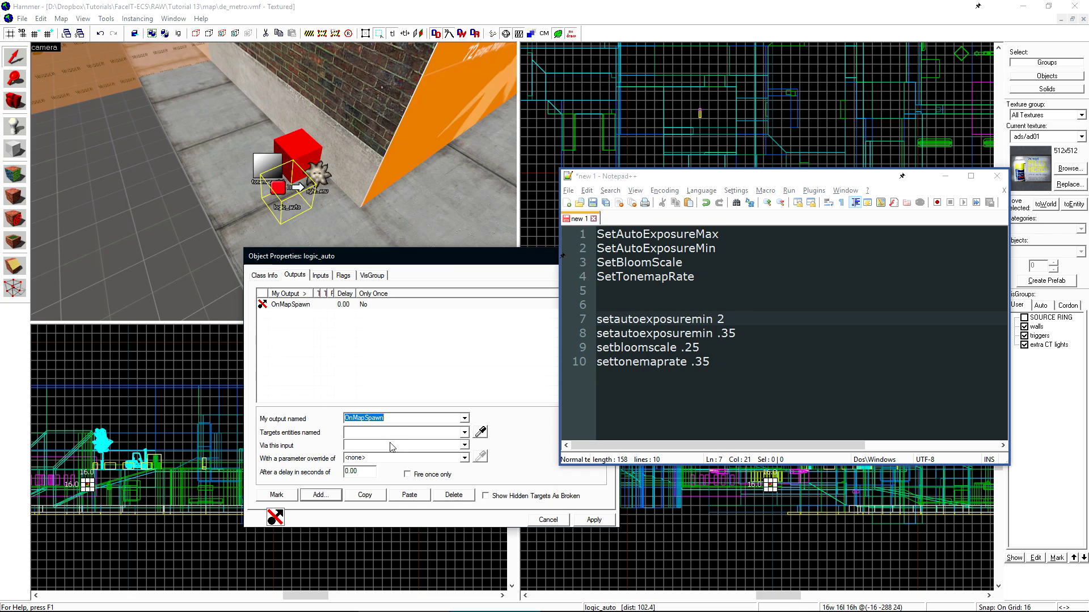
left_click(465, 433)
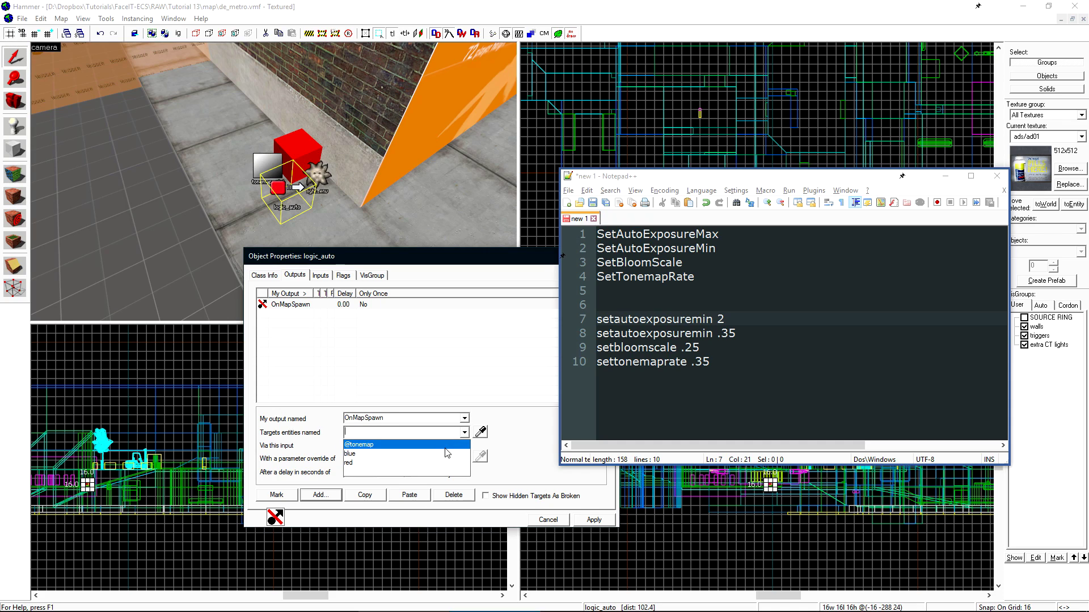
left_click(444, 445)
- Make the output call SetAutoExposureMax with parameter 2
left_click(464, 446)
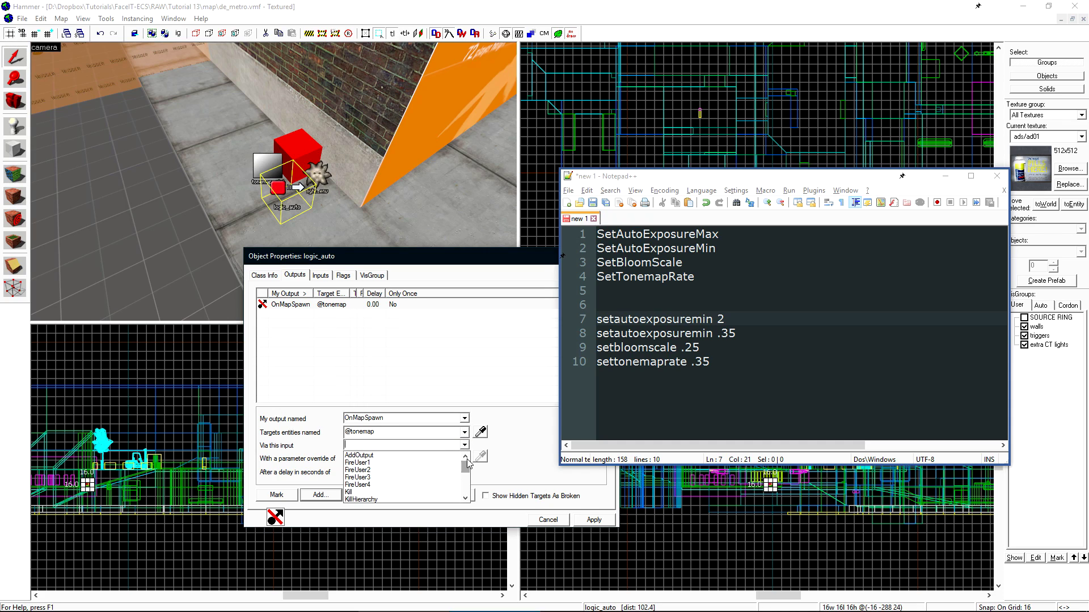
left_click_drag(467, 474, 466, 486)
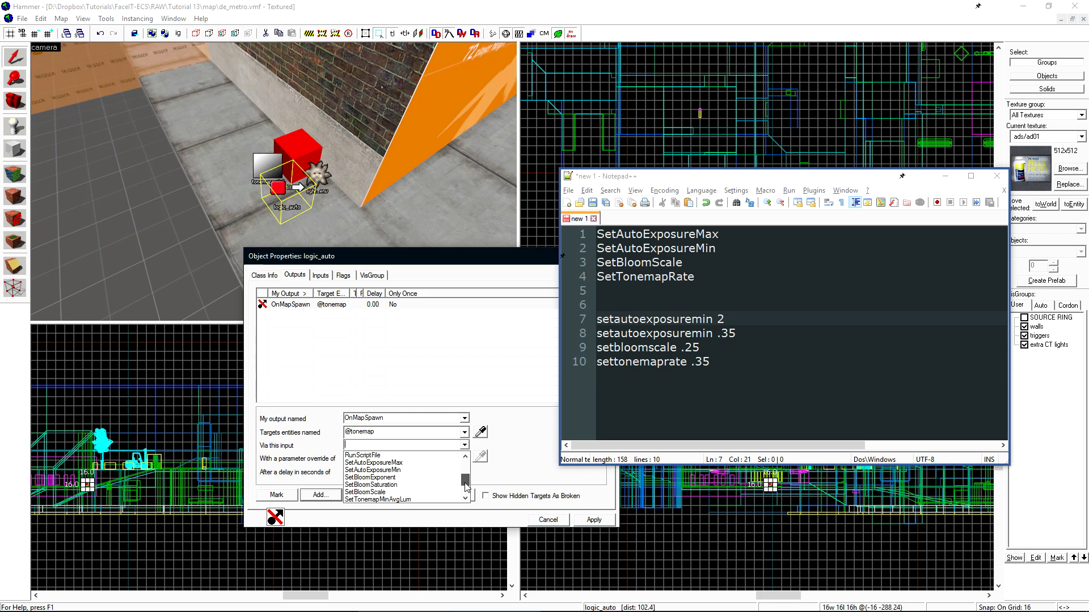
left_click(413, 464)
left_click(347, 458)
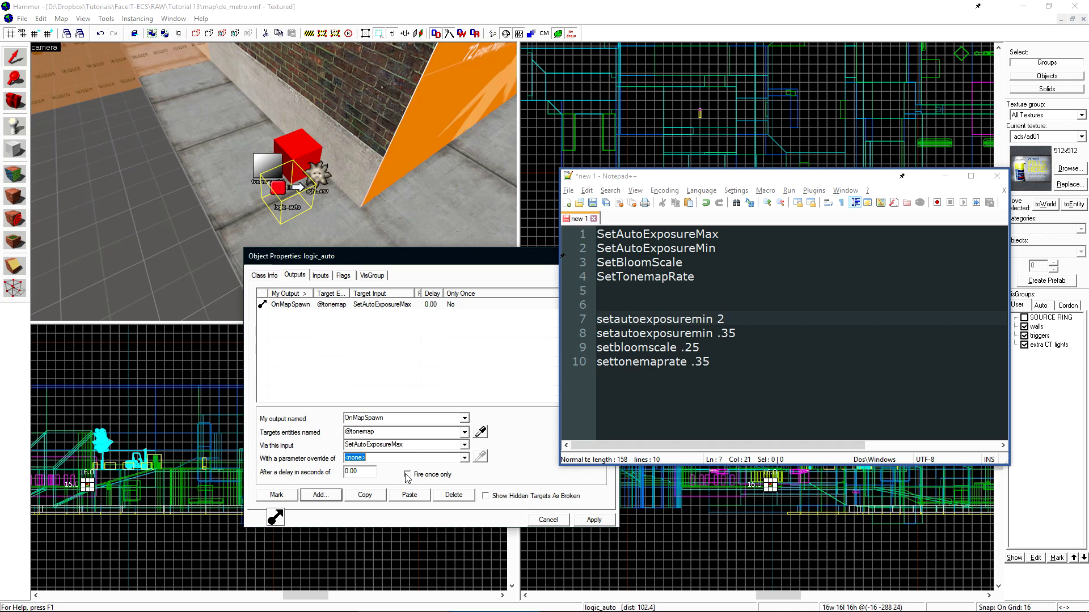
type("2")
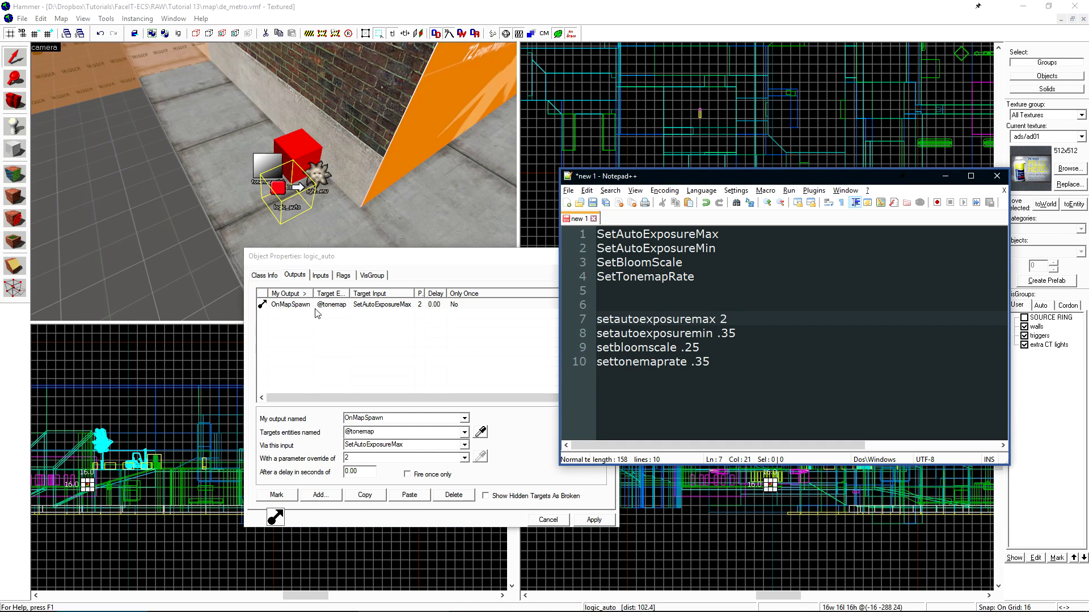
left_click(316, 305)
- Duplicate the output as SetAutoExposureMin with parameter .35
left_click(366, 495)
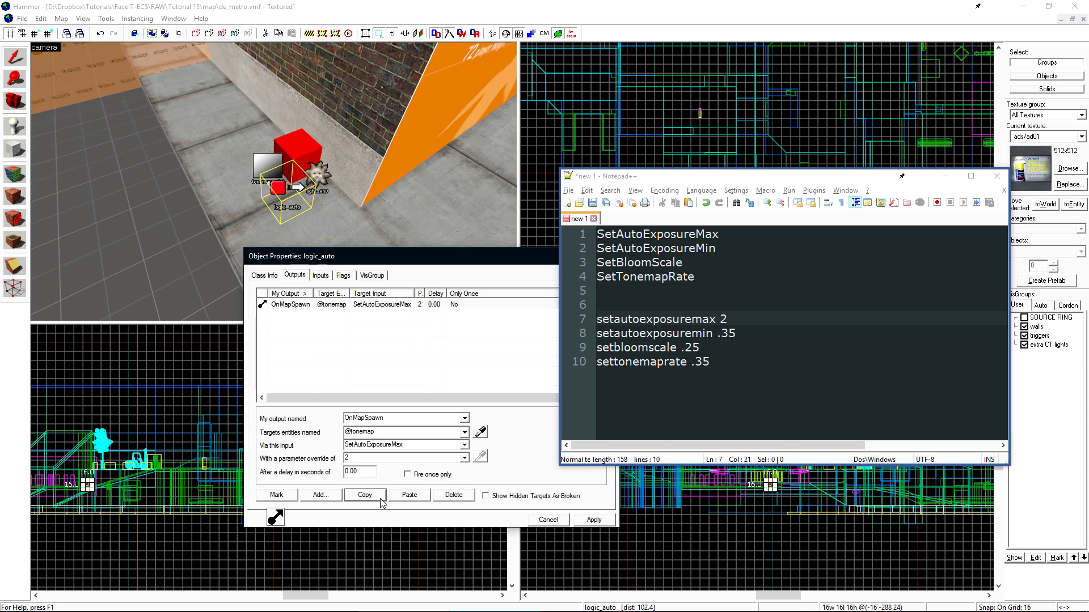
left_click(409, 495)
left_click(464, 445)
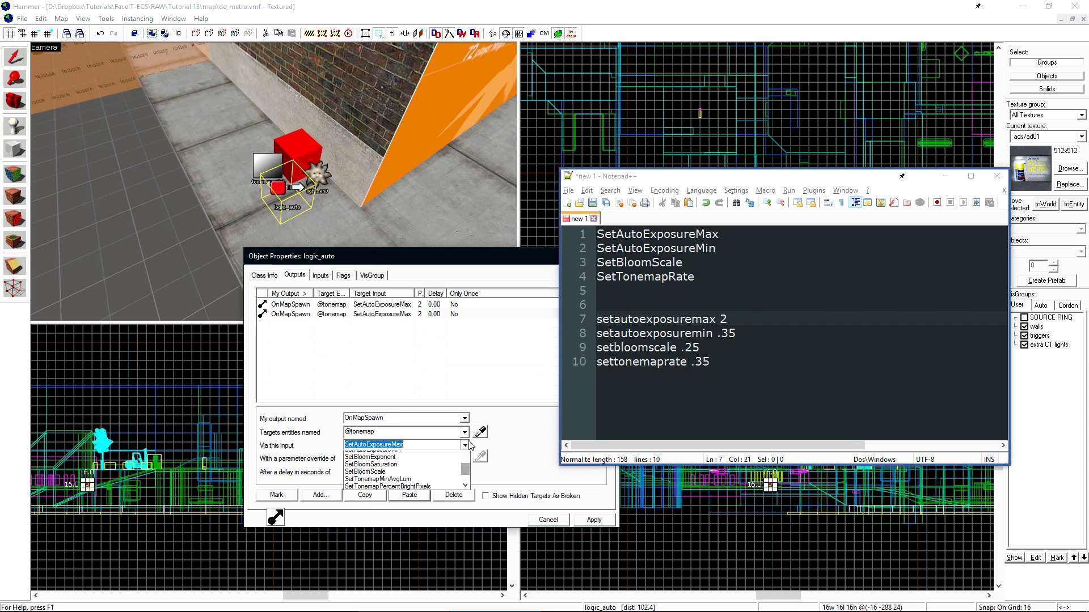
left_click(431, 466)
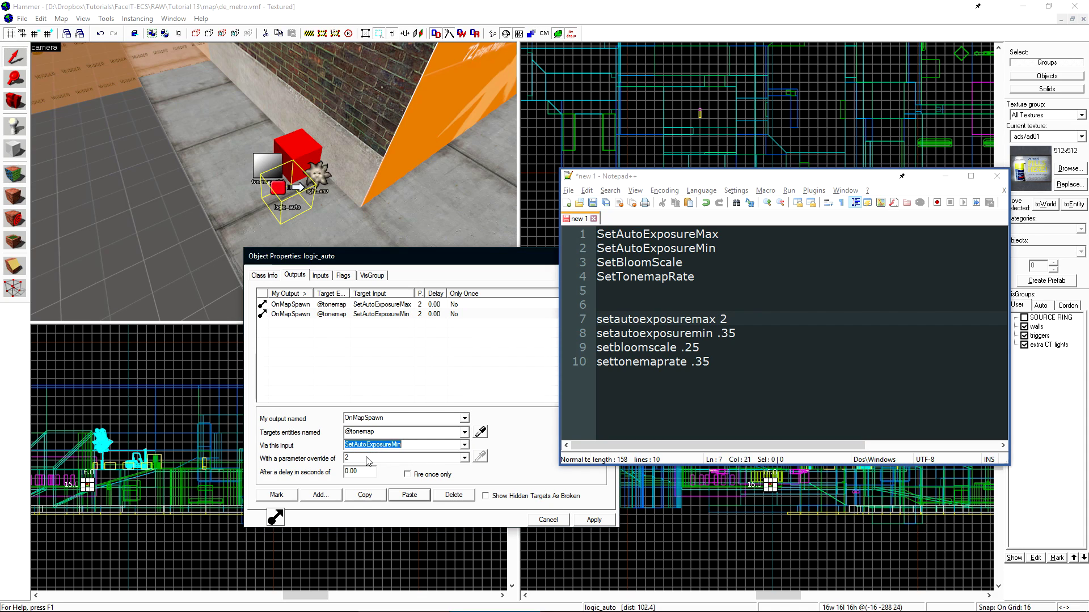
key("Tab")
type(".35")
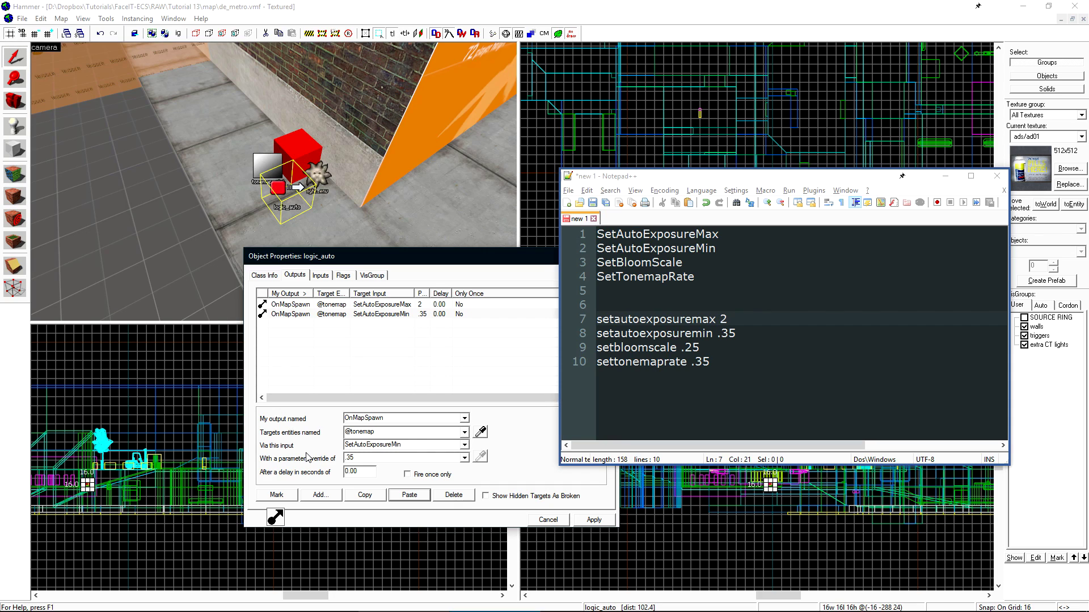
- Add a third copy calling SetBloomScale with parameter .25
left_click(364, 495)
left_click(409, 495)
left_click(464, 445)
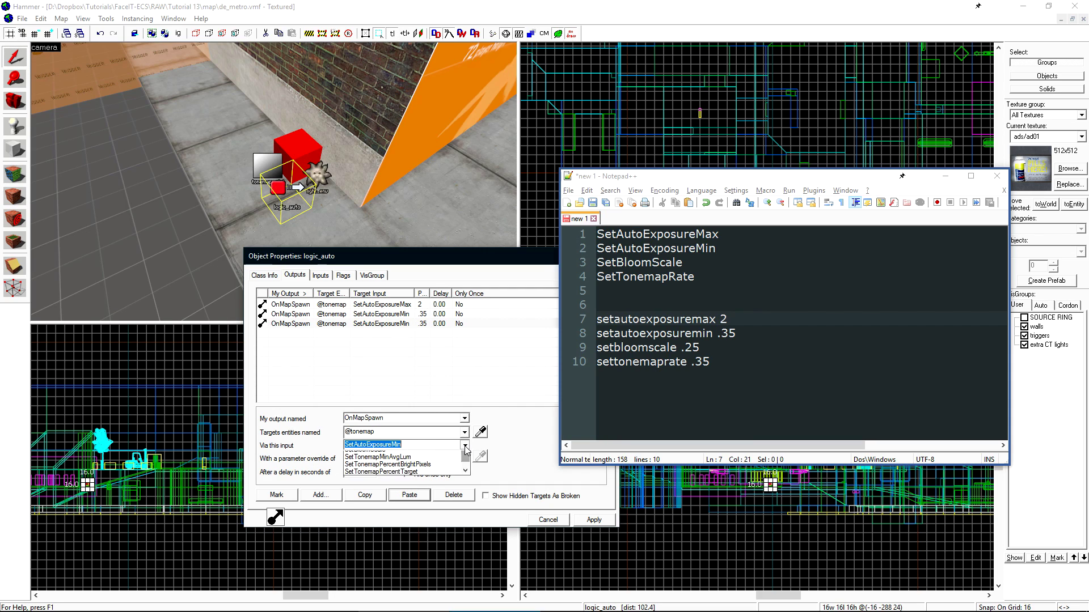
scroll(465, 454, "up", 1)
left_click(369, 458)
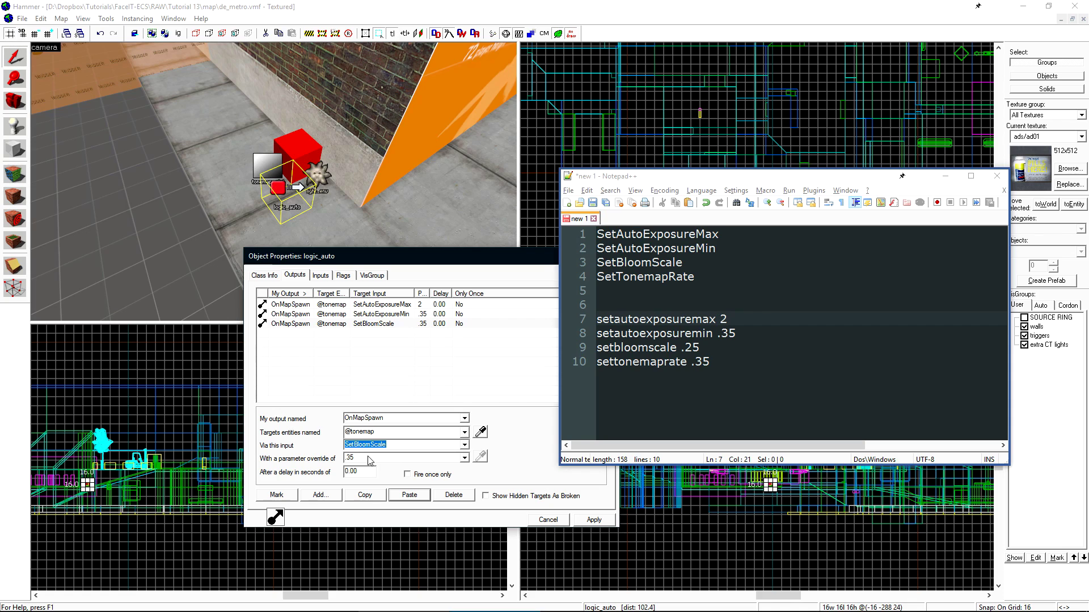
left_click(369, 459)
left_click(369, 459)
- Add a fourth copy calling SetTonemapRate with parameter .35 and apply the outputs
left_click(364, 495)
left_click(409, 495)
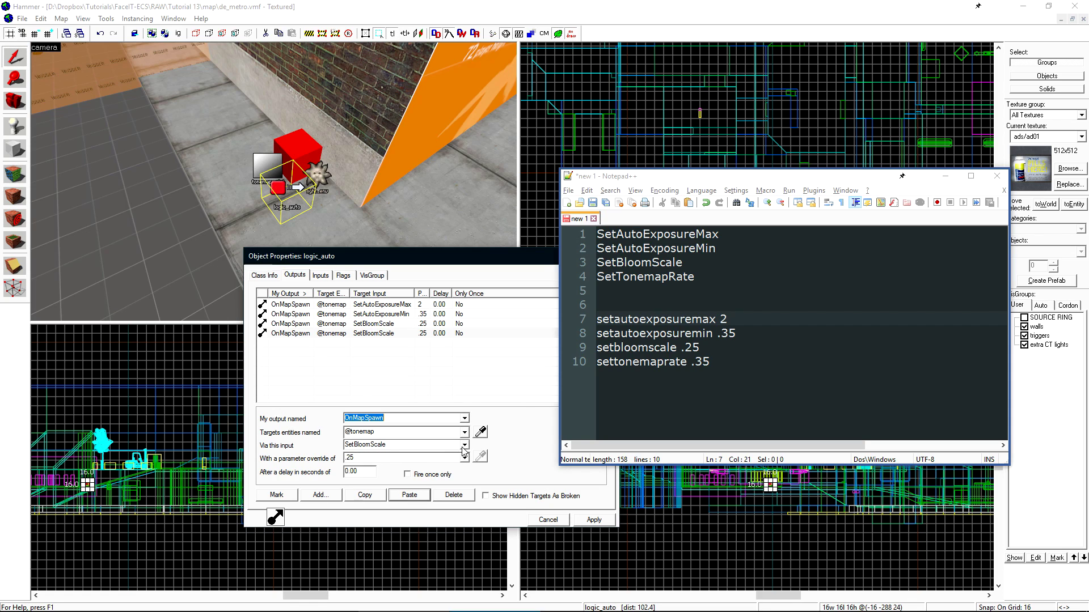
left_click(464, 445)
left_click(397, 492)
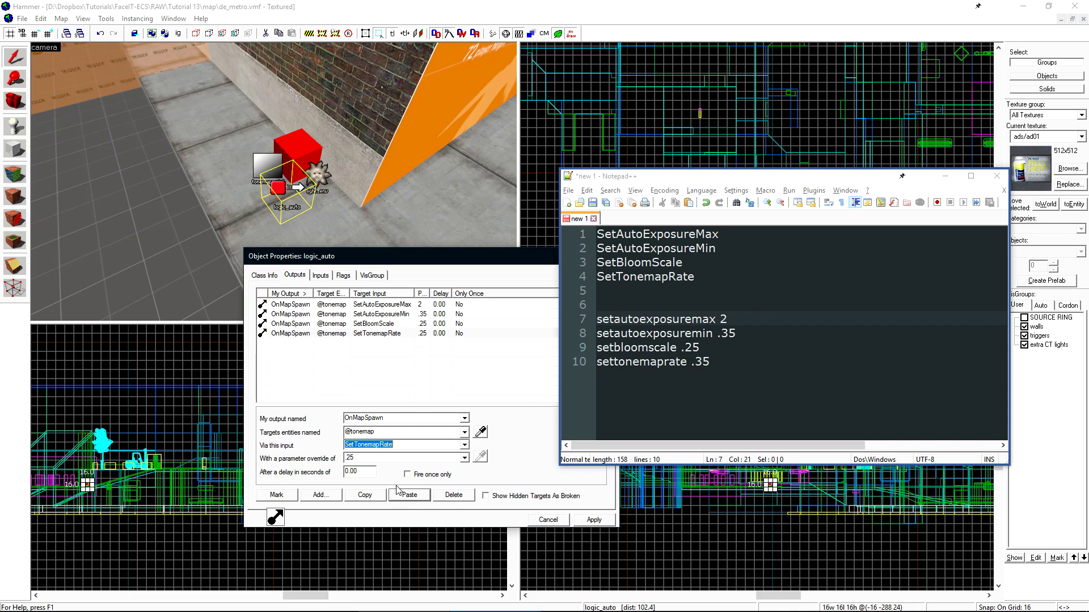
left_click(369, 460)
left_click(370, 461)
type("35")
left_click(592, 520)
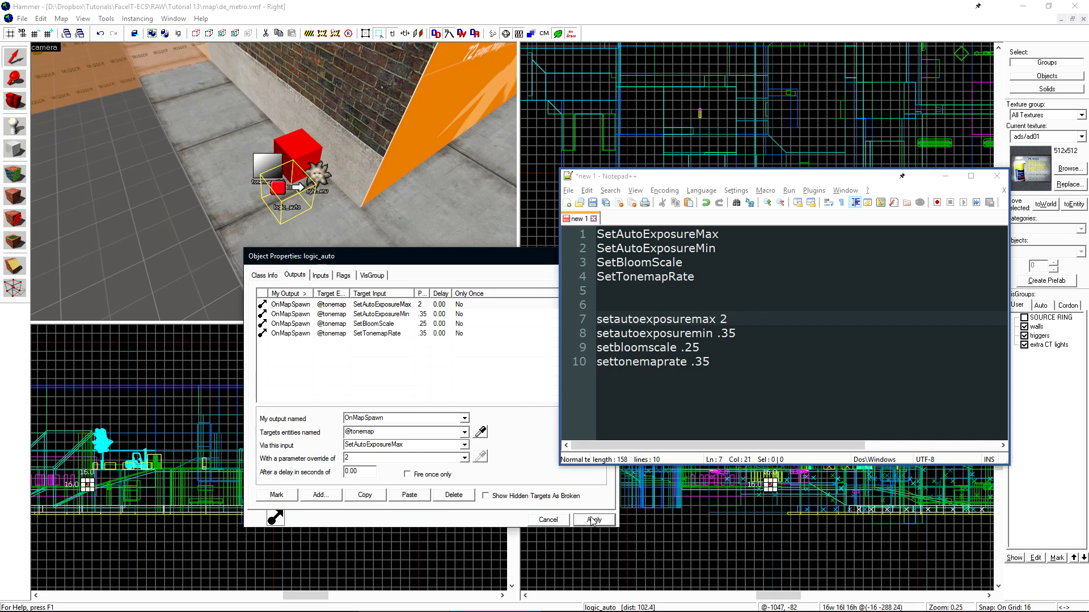
- Close Object Properties and bring up the Run Map compile settings with F9
left_click(548, 520)
key("F9")
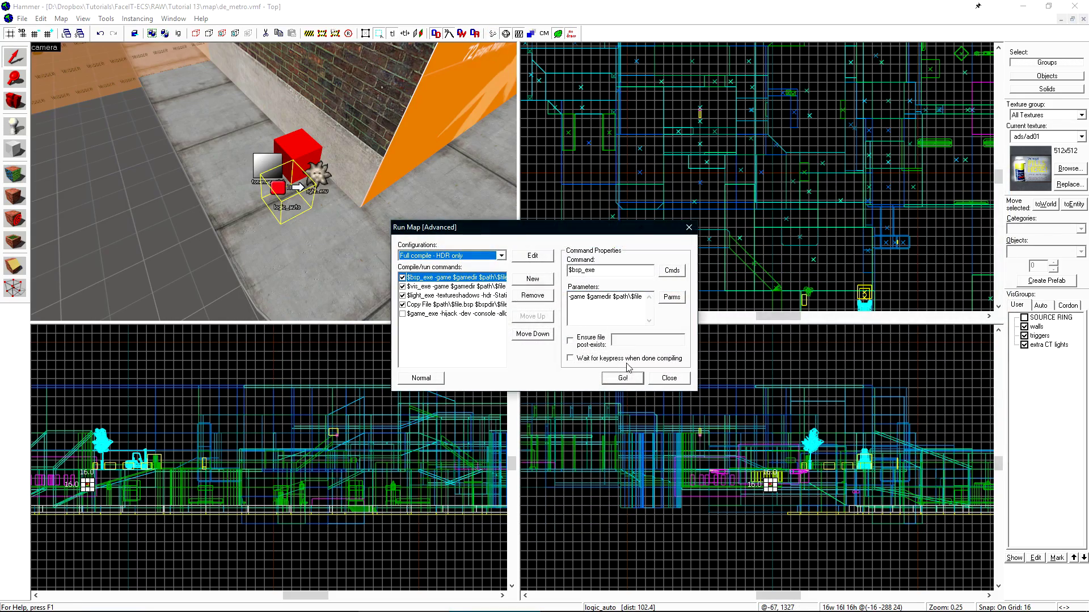